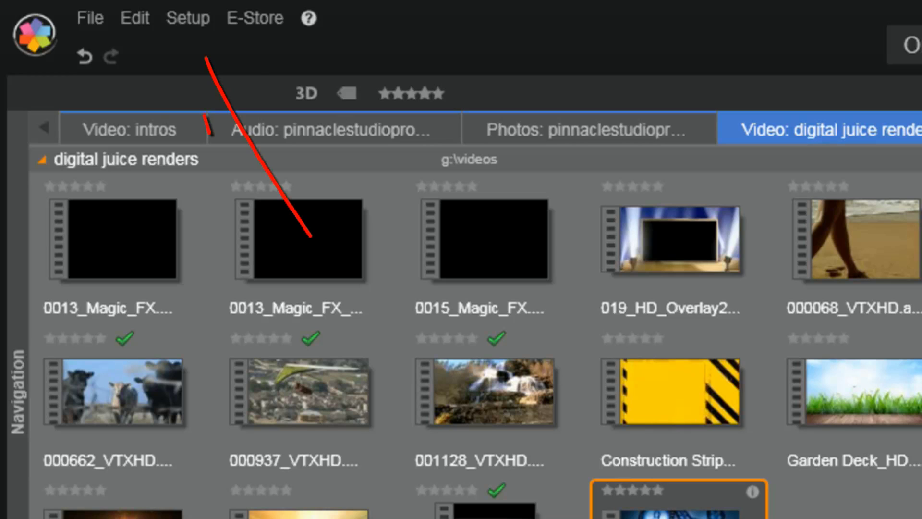
Set the default video standard for new movie projects to HD 1920x1080/30p and save the project settings.
left_click(169, 17)
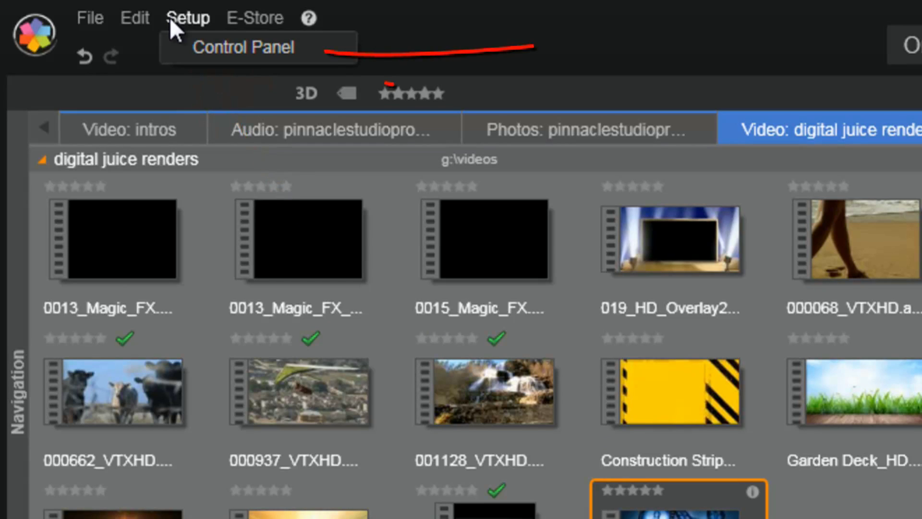
left_click(201, 46)
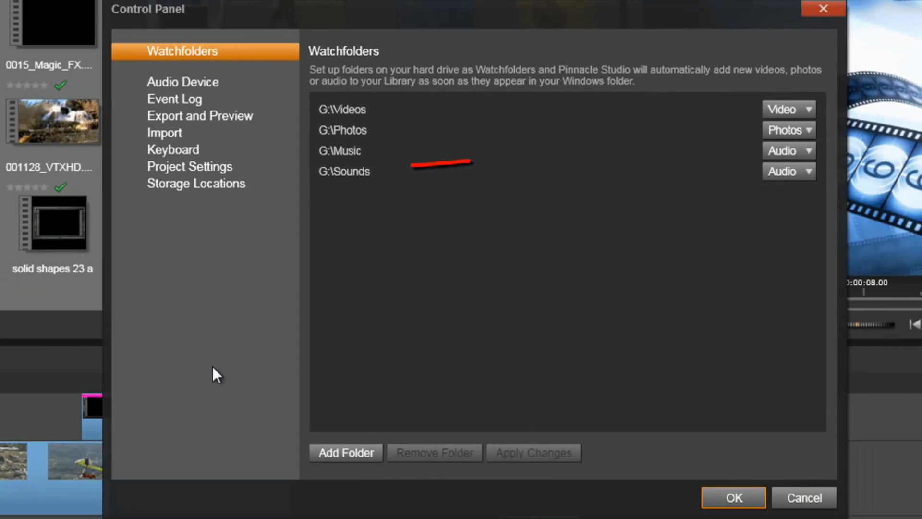
left_click(215, 167)
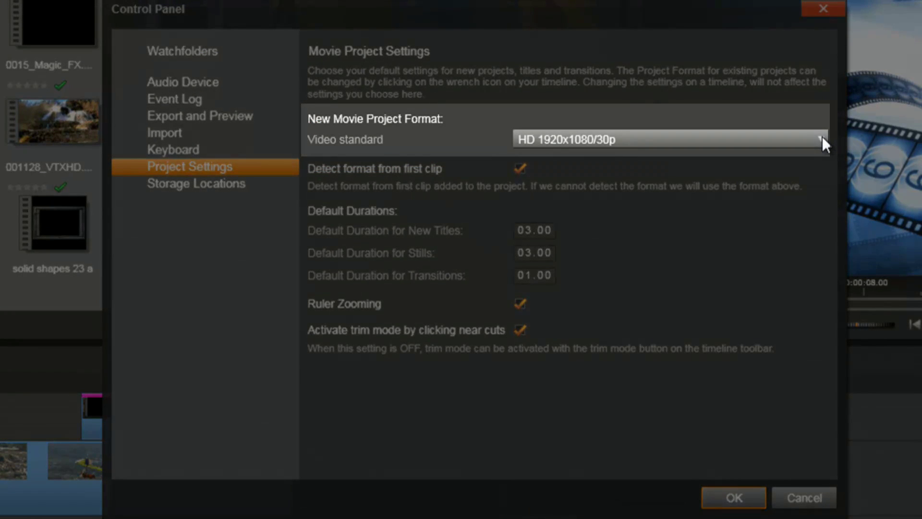
left_click(823, 138)
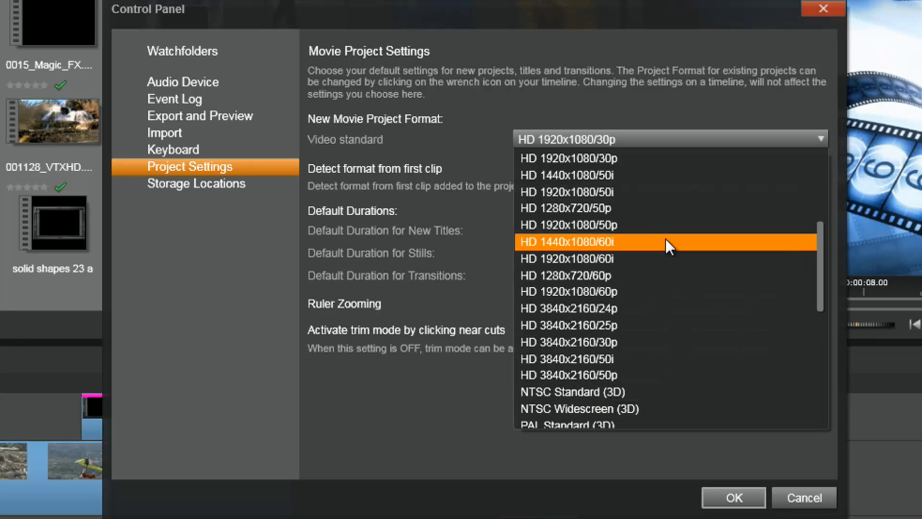
left_click(616, 159)
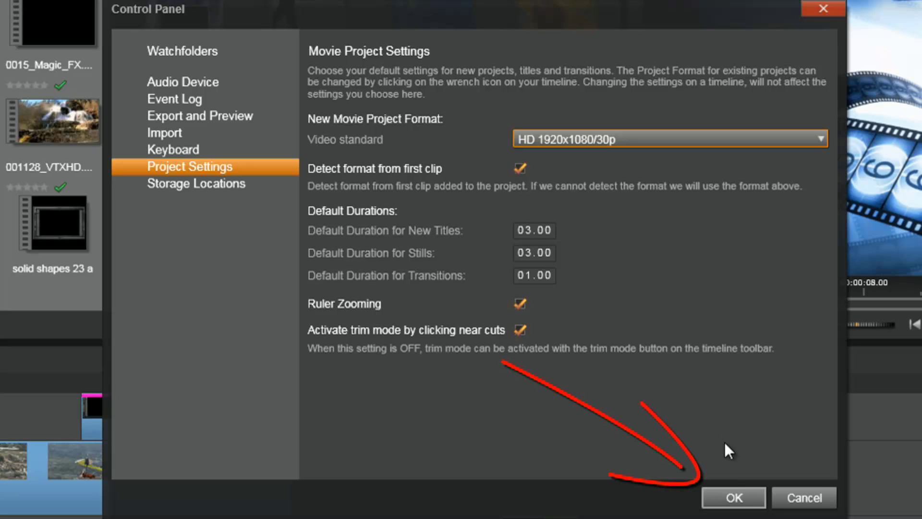
left_click(731, 500)
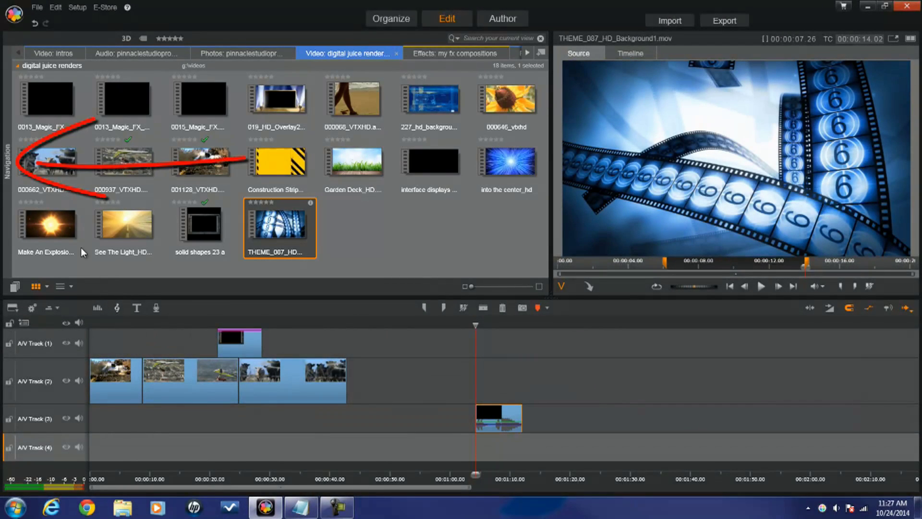
Look through the library navigation tree from its Content categories up to the Media video folders, and deselect the current clip.
left_click(8, 178)
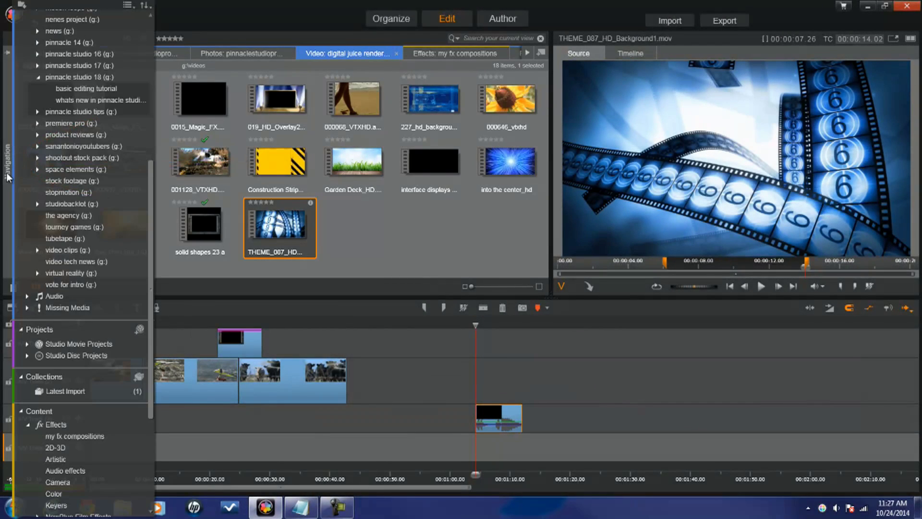
scroll(70, 223, "up", 6)
scroll(70, 223, "up", 3)
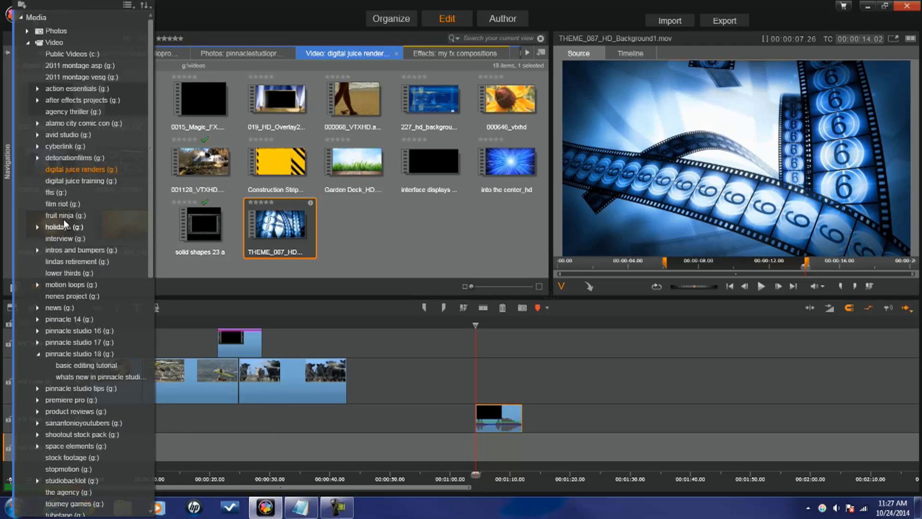
left_click(382, 247)
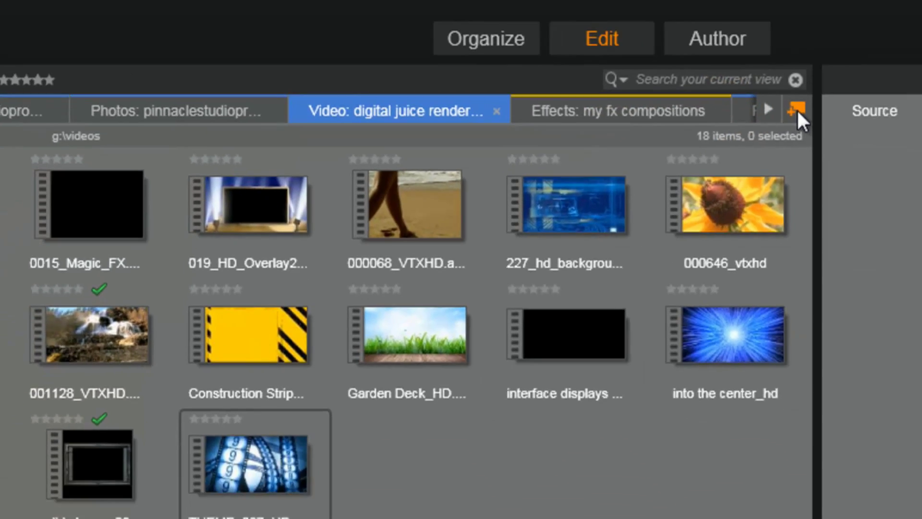
Open an additional Media tab in the library and close it.
left_click(891, 130)
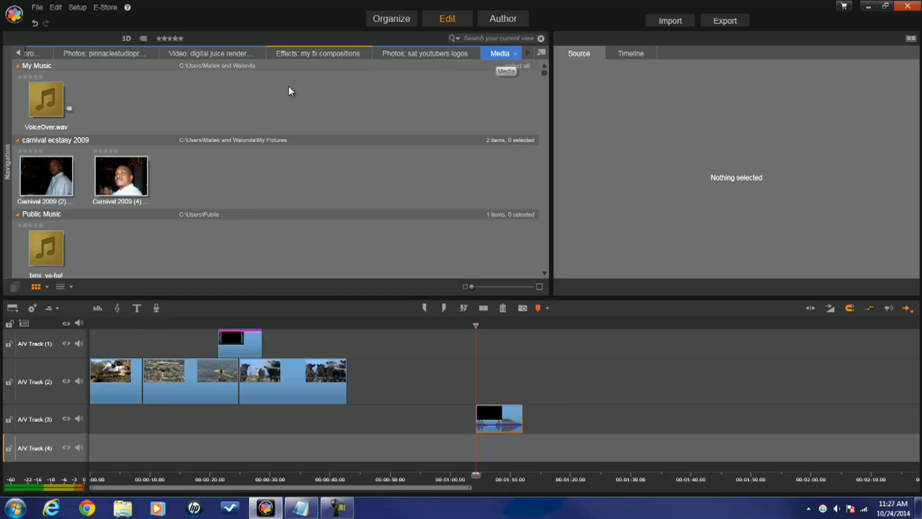
mouse_move(8, 171)
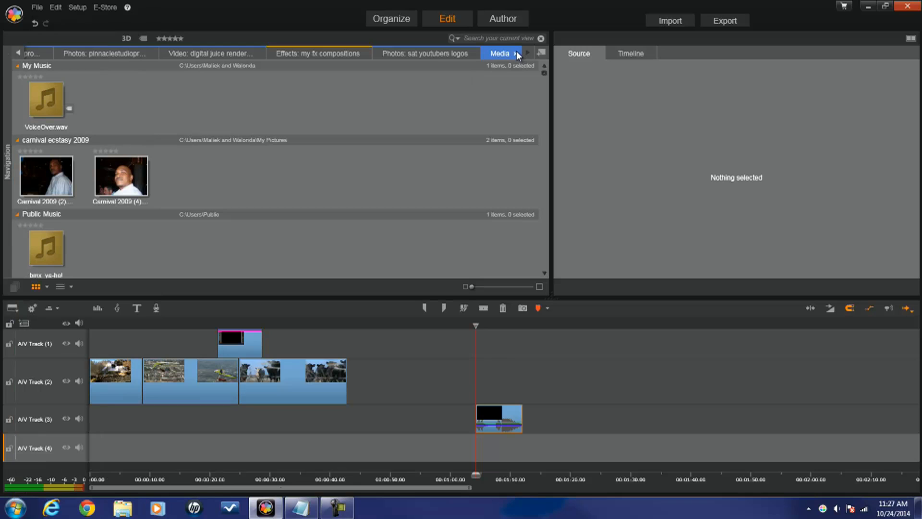
left_click(515, 51)
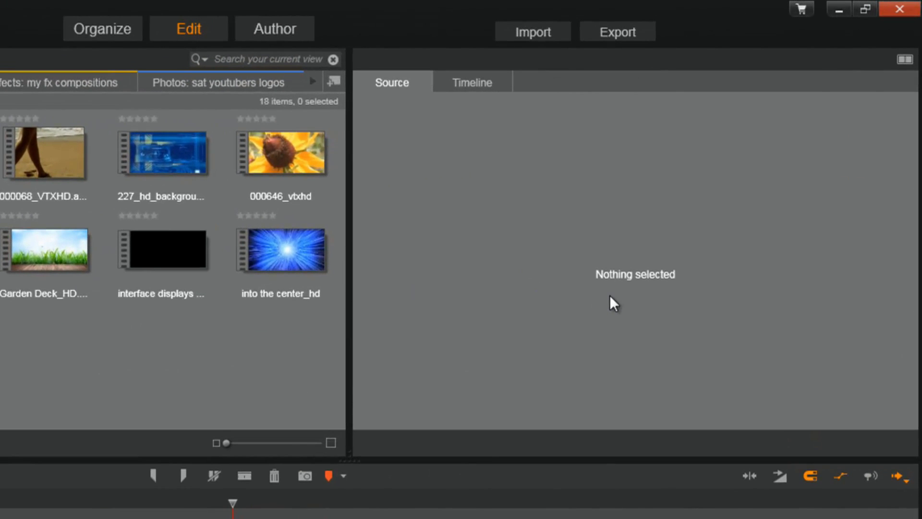
Load the Garden Deck_HD clip into the source preview and play about one second of it.
mouse_move(66, 246)
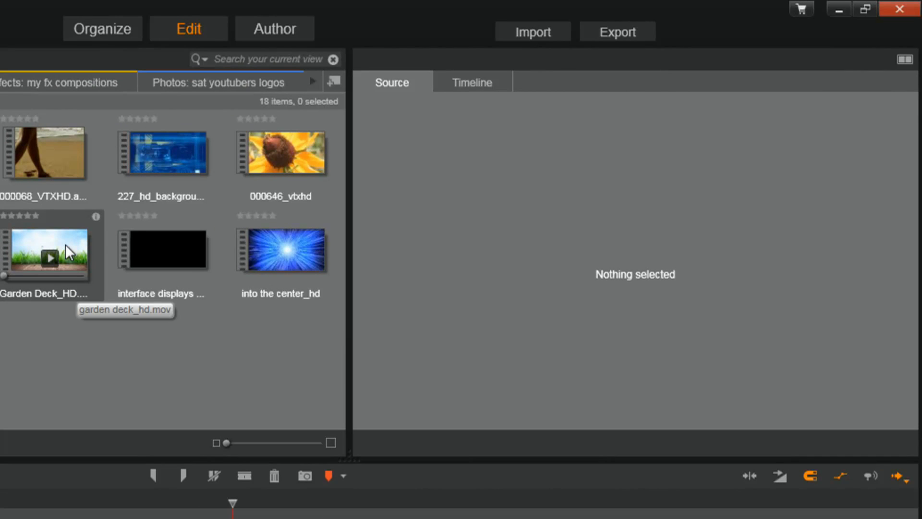
left_click(67, 250)
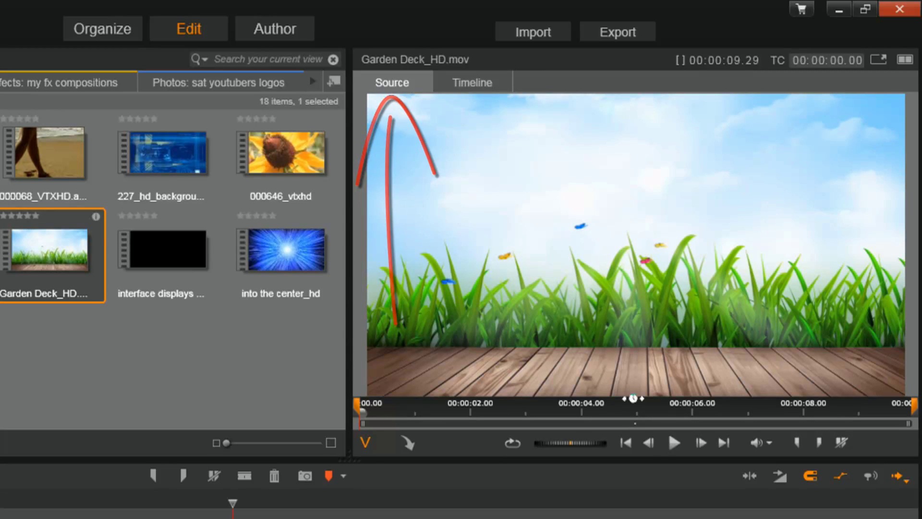
left_click(674, 443)
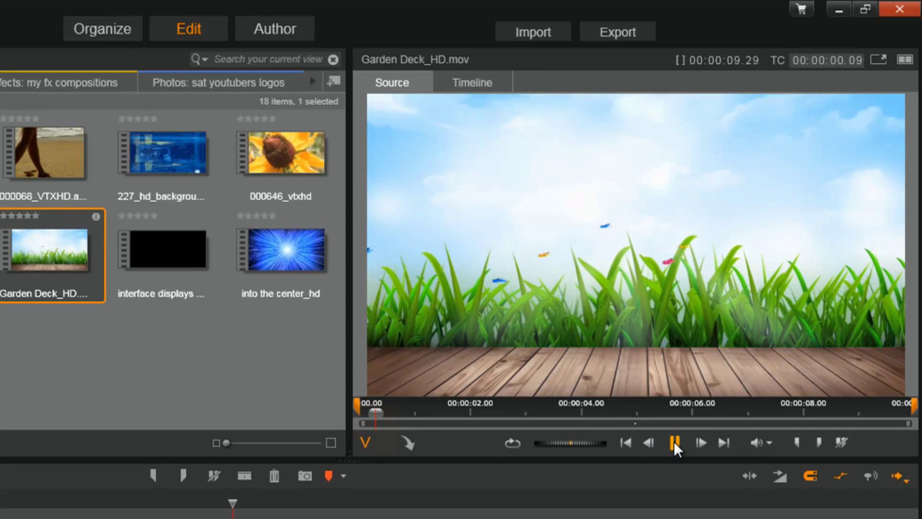
left_click(675, 445)
mouse_move(62, 264)
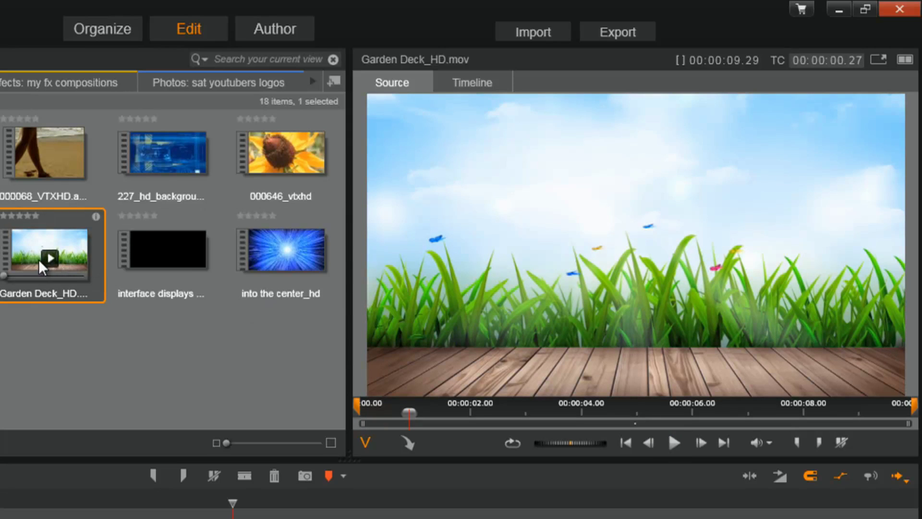
mouse_move(9, 282)
left_mouse_down()
mouse_move(56, 282)
mouse_move(8, 278)
left_mouse_up()
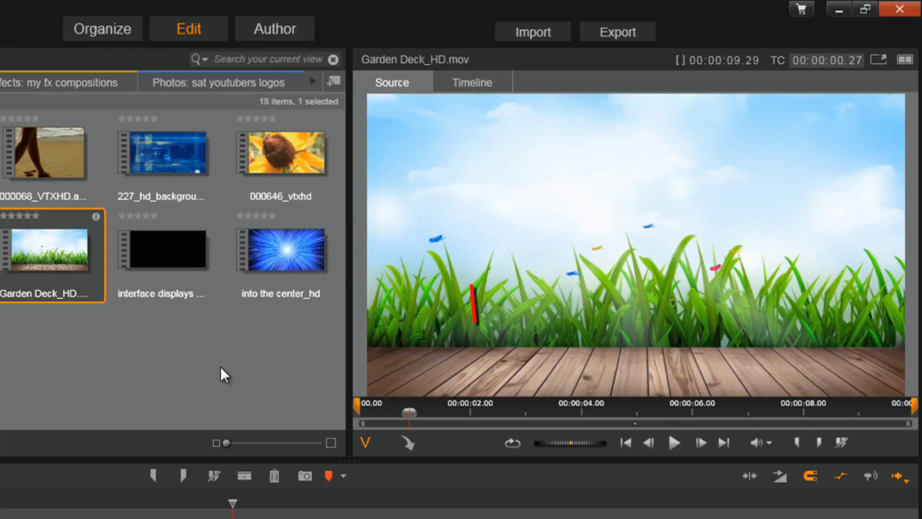
Switch the preview to the timeline and scrub the playhead back to about 17 seconds, over the hang-glider clip.
left_click(471, 83)
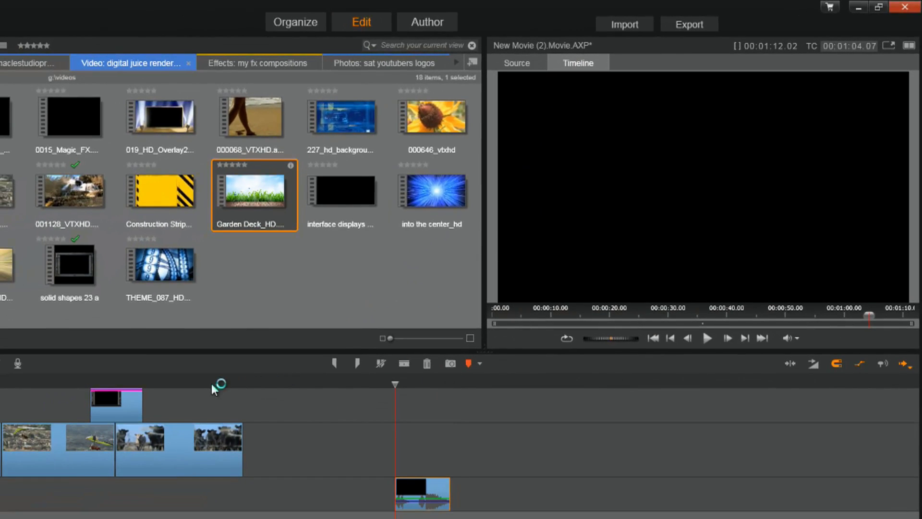
left_click(202, 382)
left_click_drag(203, 383, 62, 404)
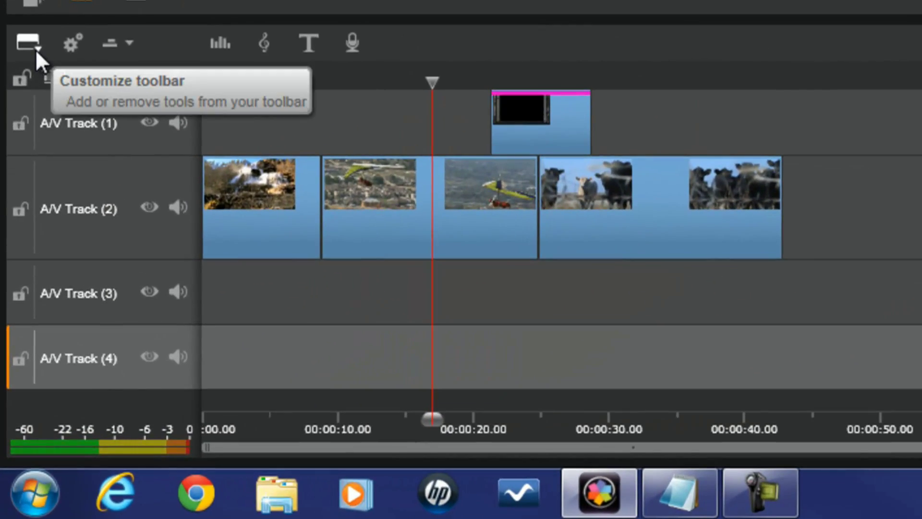
Review the toolbar customization options and the timeline's aspect, imaging, size and framerate settings without changing anything.
left_click(34, 48)
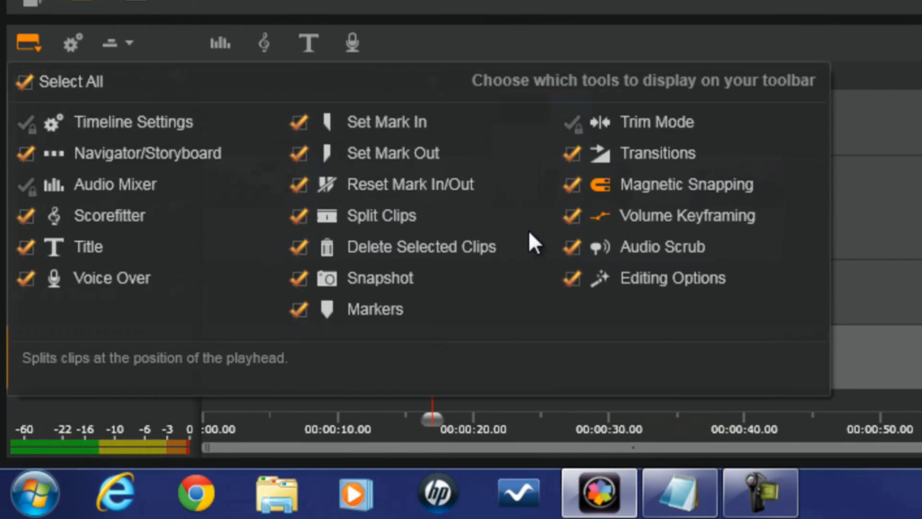
left_click(39, 38)
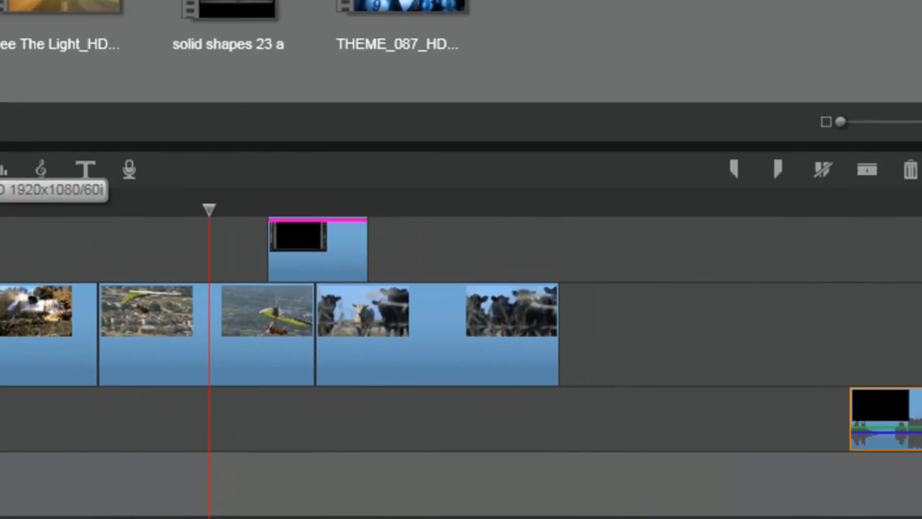
left_click(71, 45)
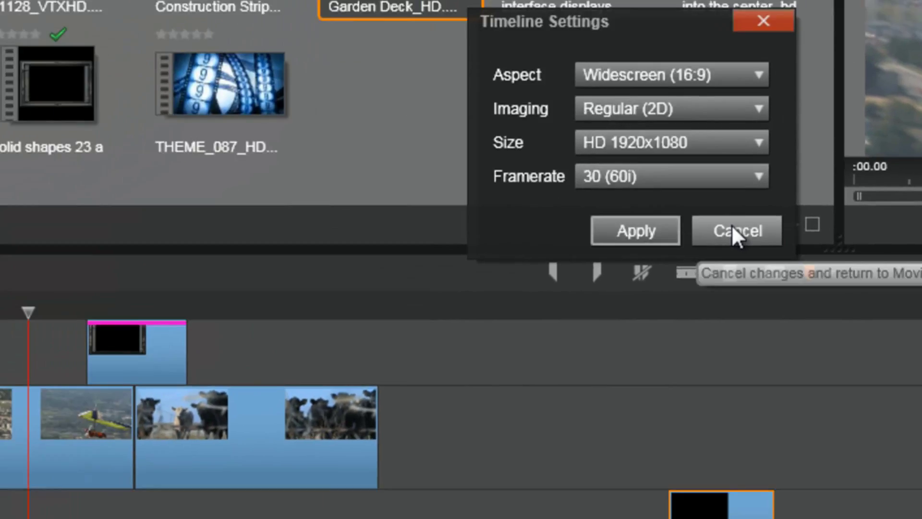
left_click(735, 231)
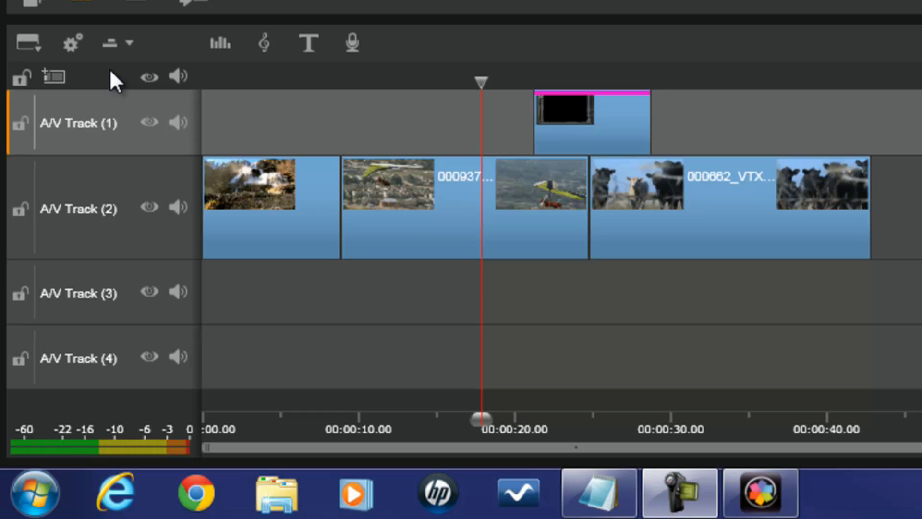
Display the storyboard and reorder its clips so the hang glider comes first, the cows second and the waterfall last.
left_click(128, 42)
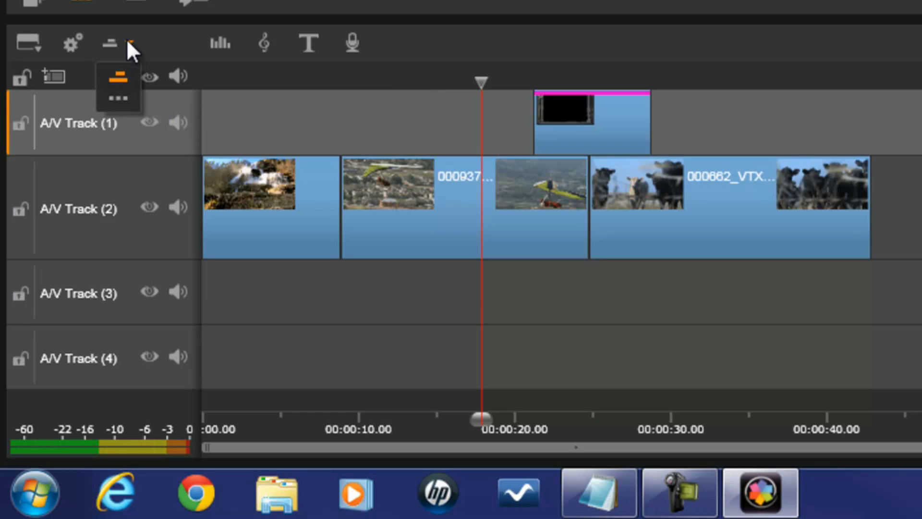
left_click(117, 98)
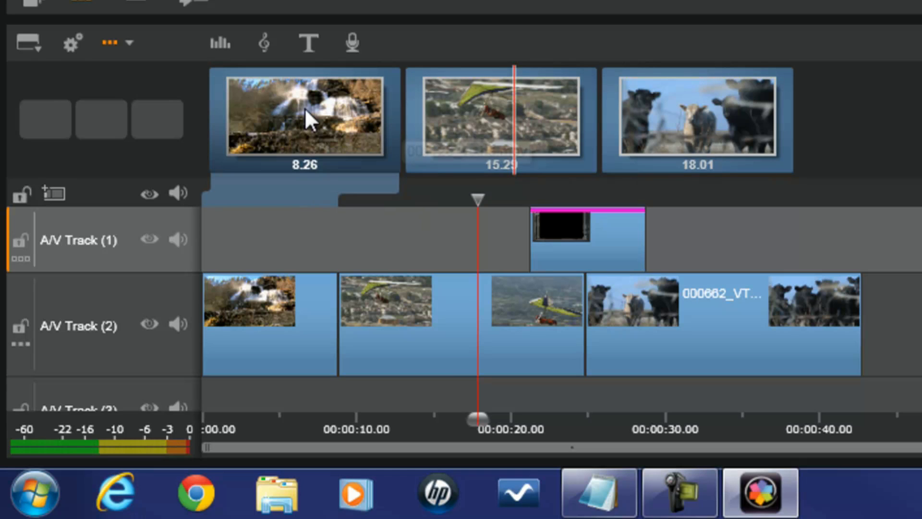
left_click_drag(311, 119, 521, 117)
left_click_drag(745, 123, 538, 154)
left_click_drag(514, 117, 538, 146)
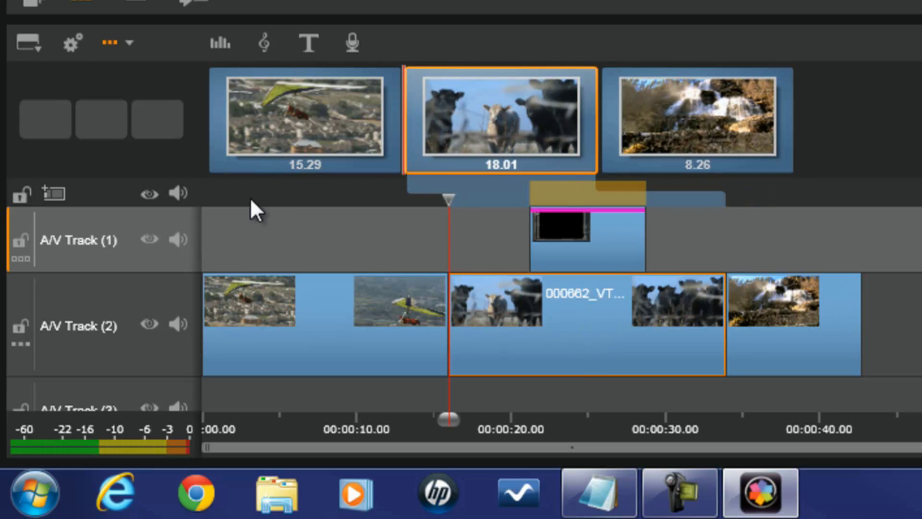
View A/V Track (1) in the storyboard and return to A/V Track (2).
left_click(23, 257)
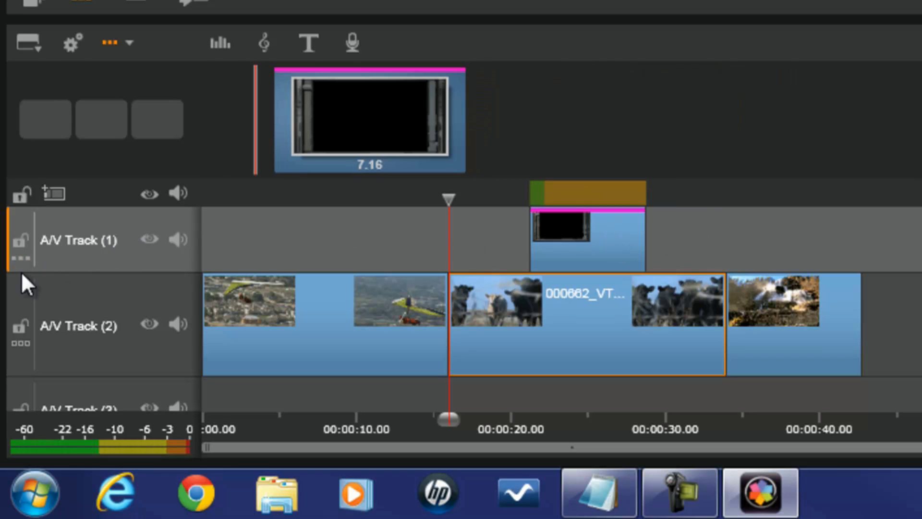
left_click(24, 343)
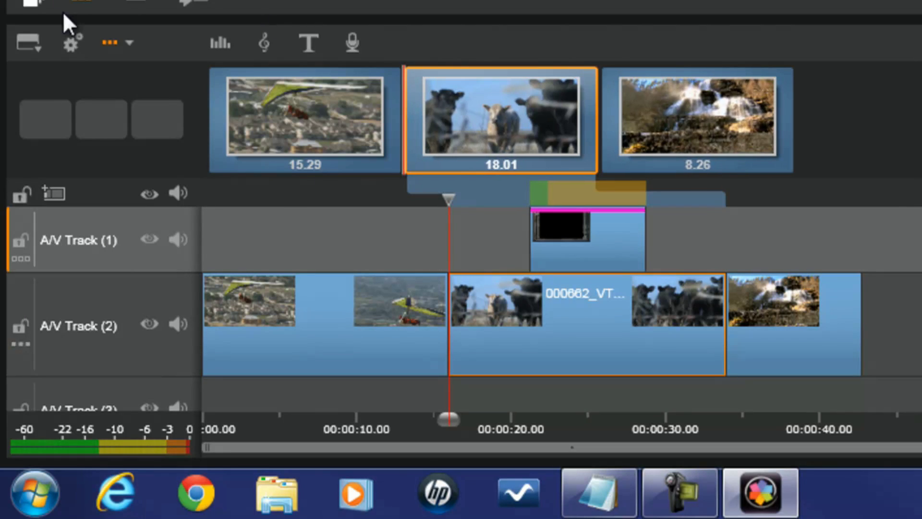
Replace the storyboard with the timeline navigator and hide the navigator.
left_click(127, 51)
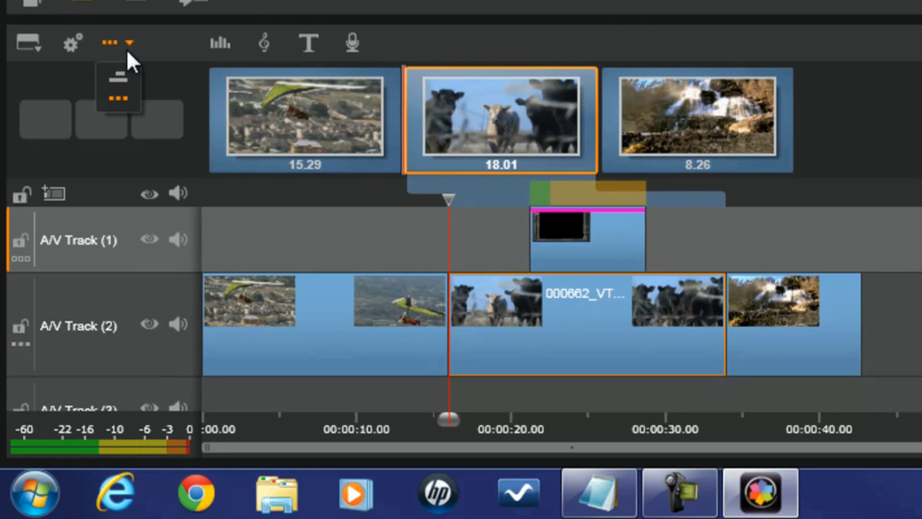
left_click(125, 78)
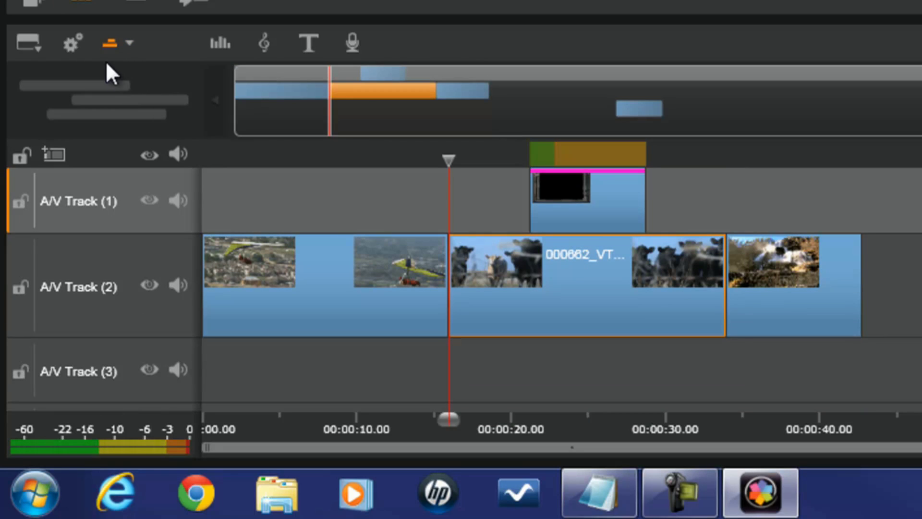
left_click(106, 46)
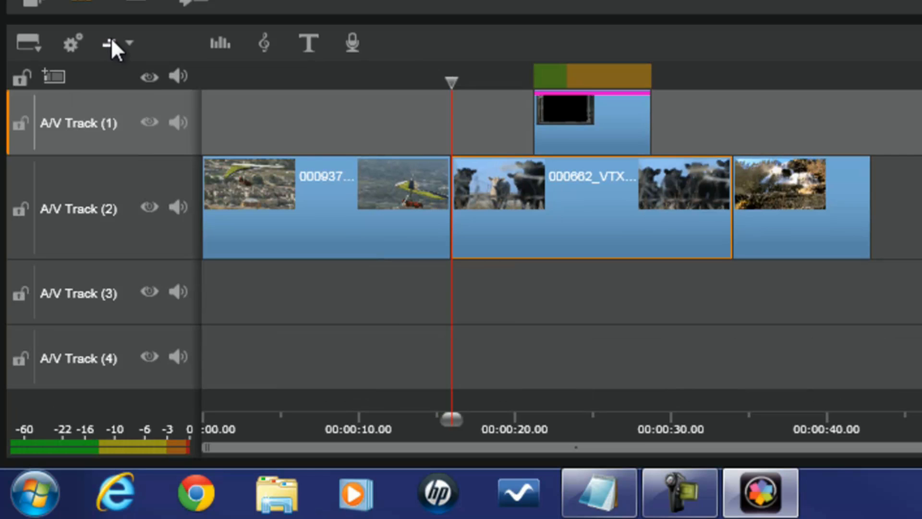
Inspect the track volume controls in the audio mixer, close it, and move the playhead to about 37 seconds over the waterfall clip.
left_click(220, 44)
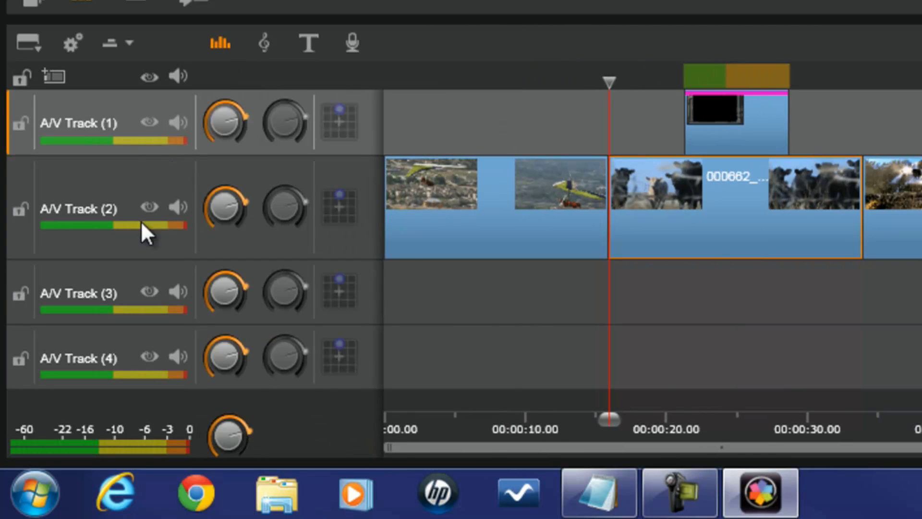
mouse_move(242, 102)
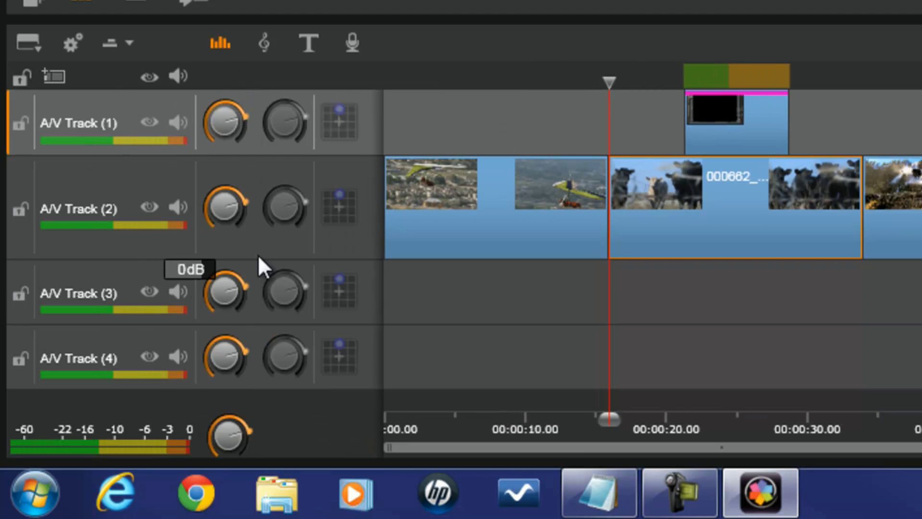
left_click(219, 43)
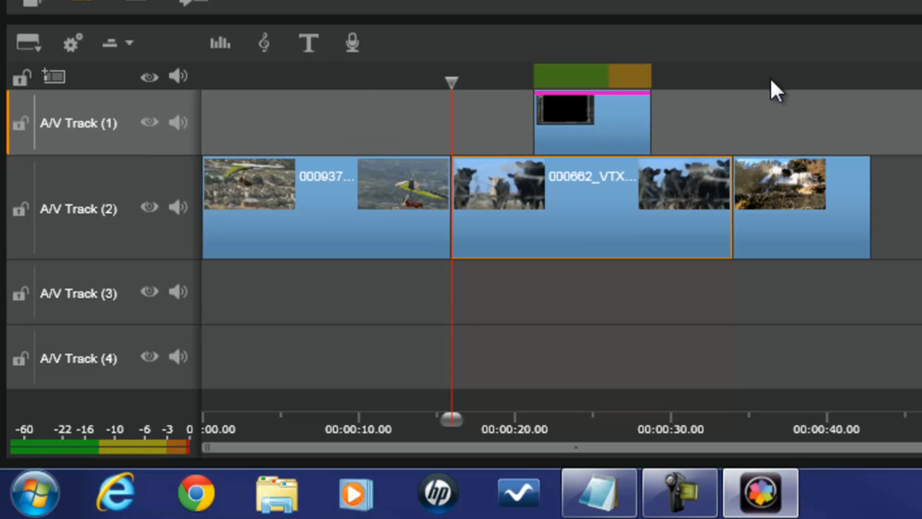
left_click(788, 83)
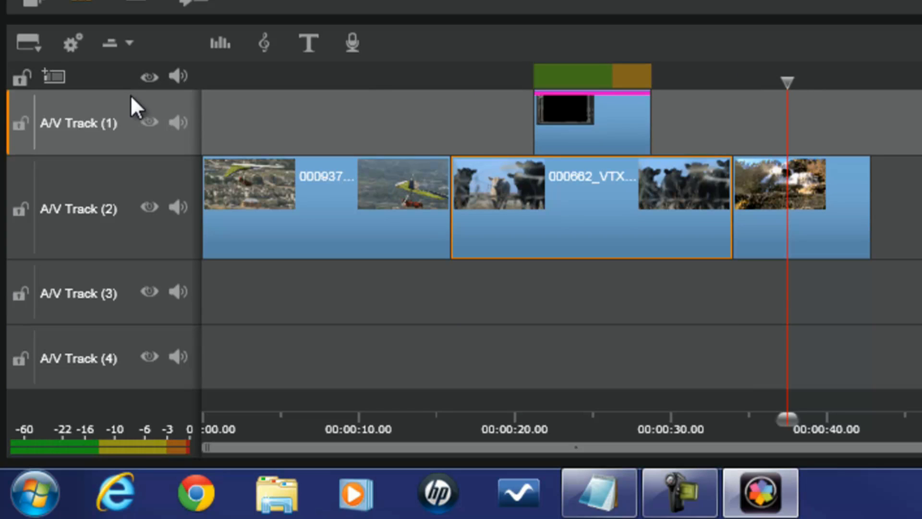
Look at the title editor and the Voice Over tool, closing each without adding a title or recording.
left_click(306, 41)
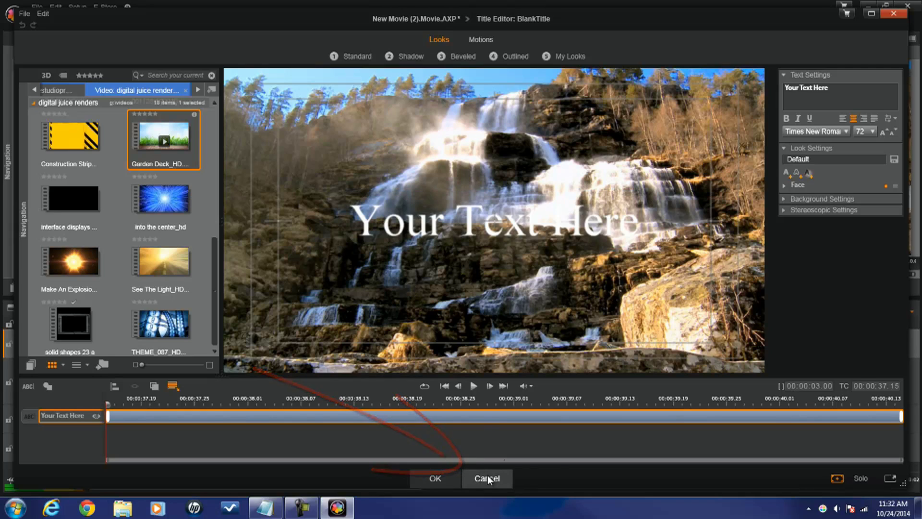
left_click(435, 478)
left_click(261, 387)
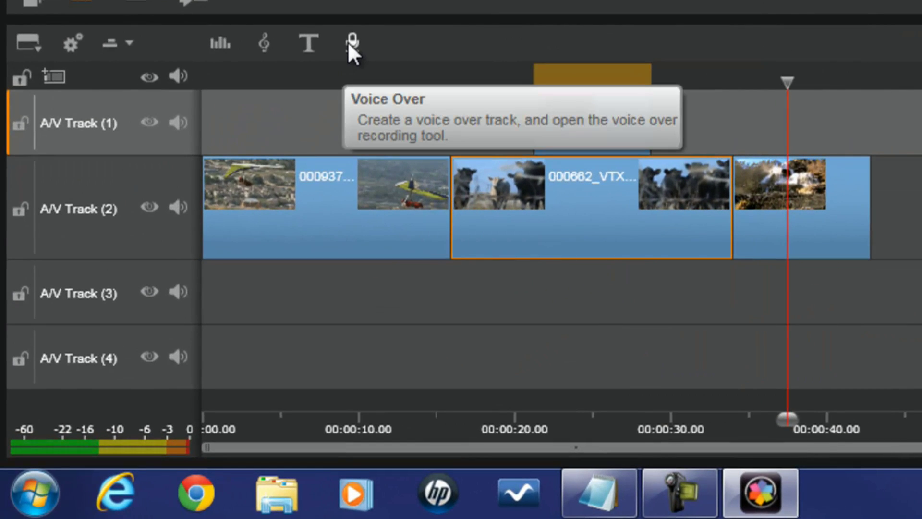
left_click(349, 43)
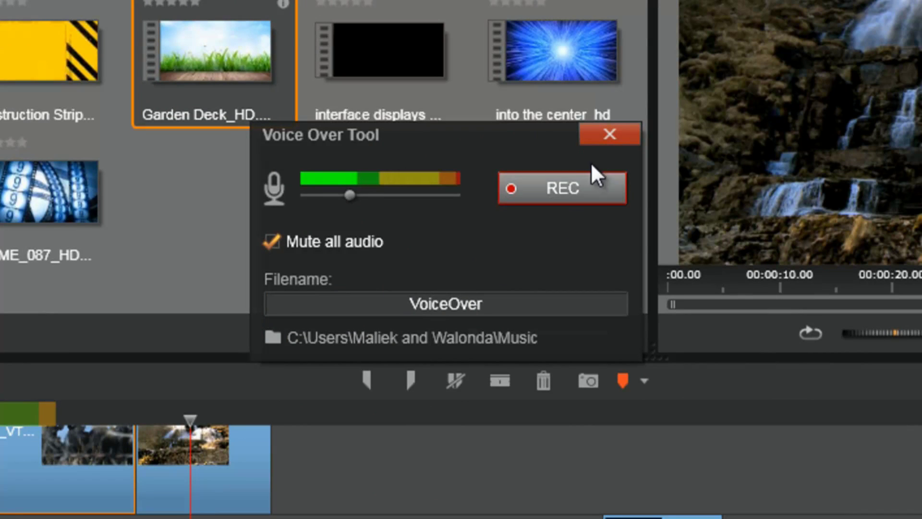
left_click(608, 135)
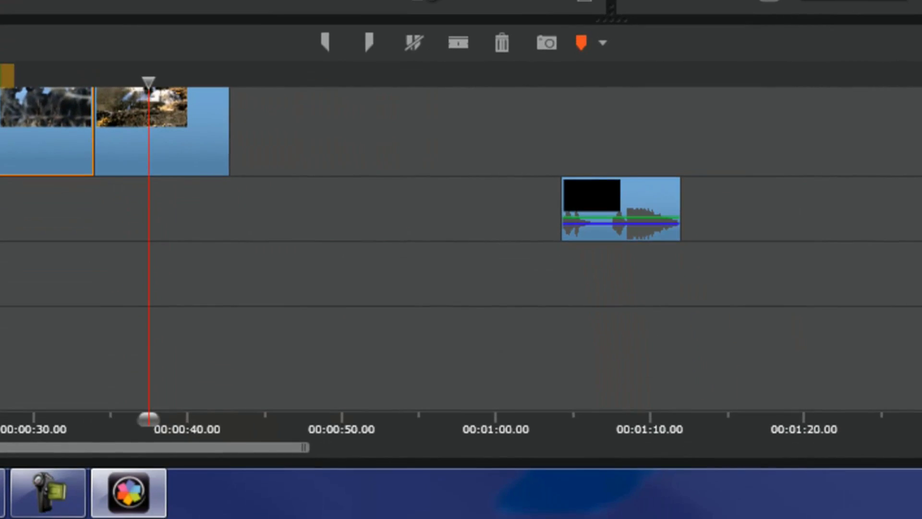
Set a mark-in point at about 14 seconds and a mark-out point at about 37 seconds, and clear both marks.
scroll(461, 249, "up", 3)
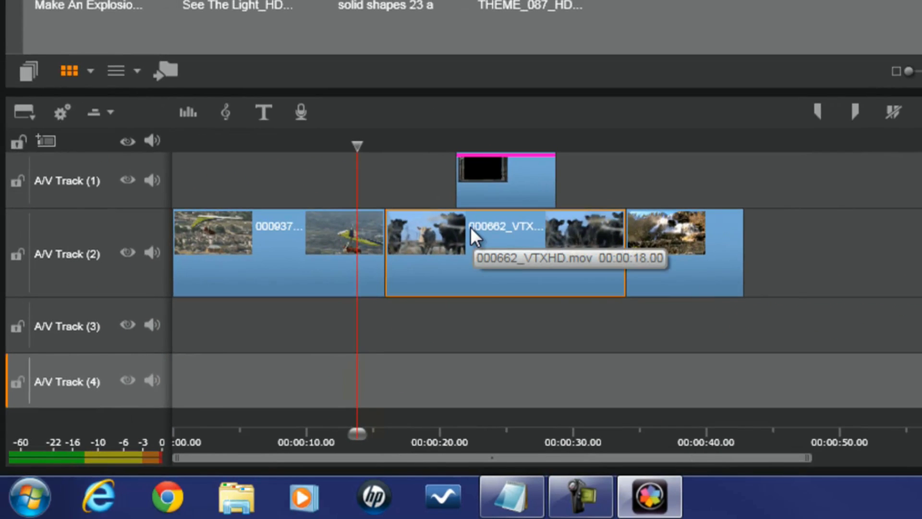
left_click(817, 111)
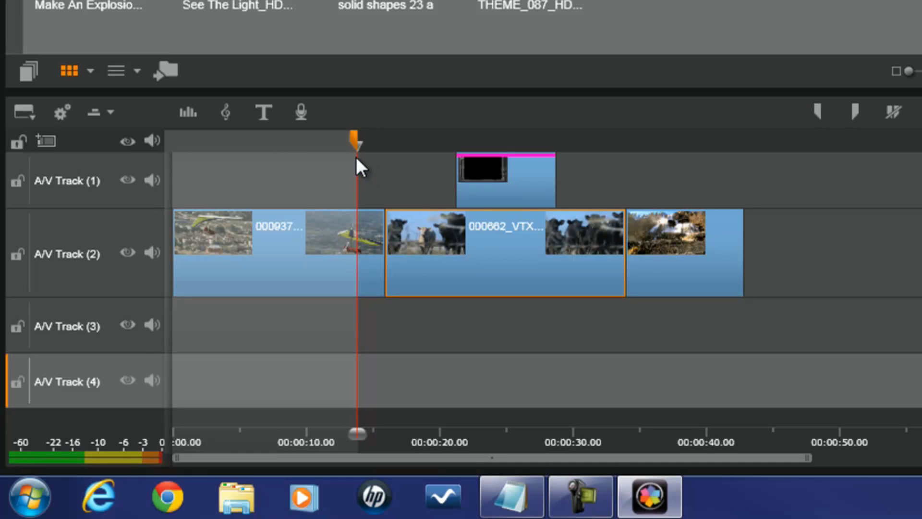
left_click(676, 136)
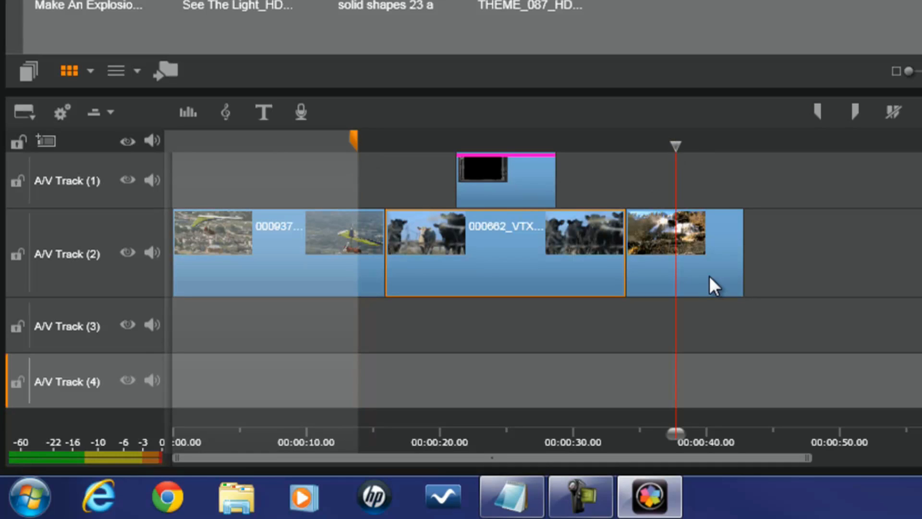
left_click(856, 106)
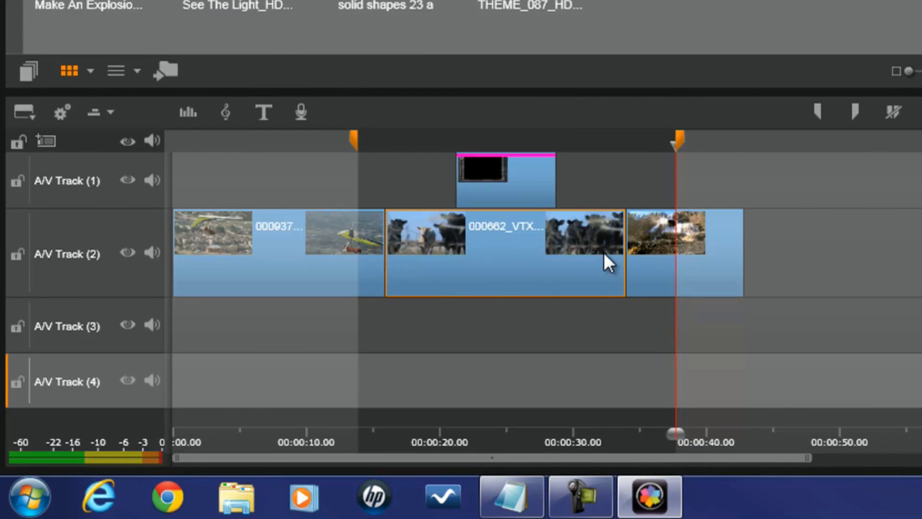
left_click(894, 110)
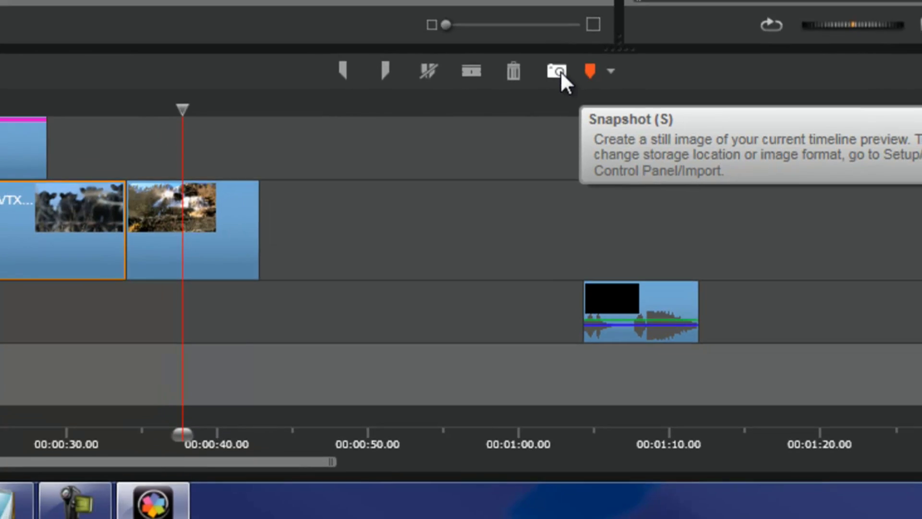
Take a snapshot of the waterfall frame, close the Latest Import collection and return to the digital juice renders library.
left_click(550, 43)
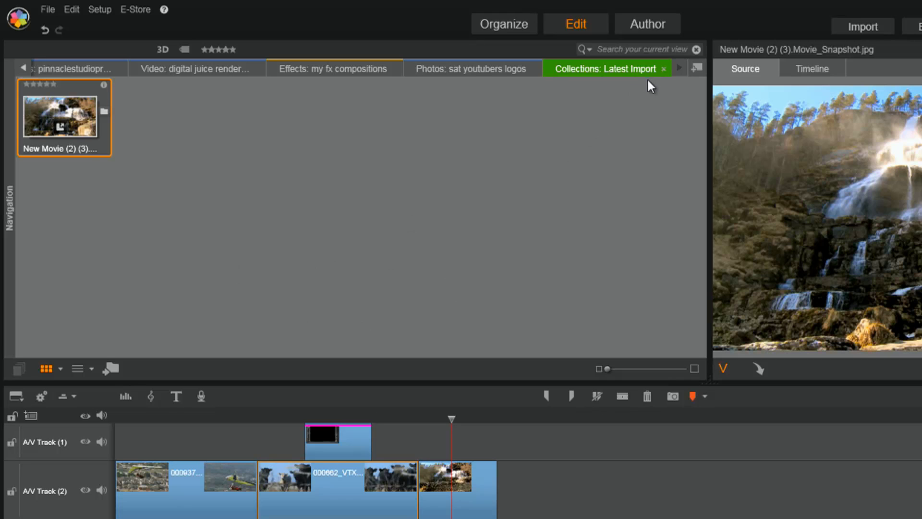
left_click(664, 71)
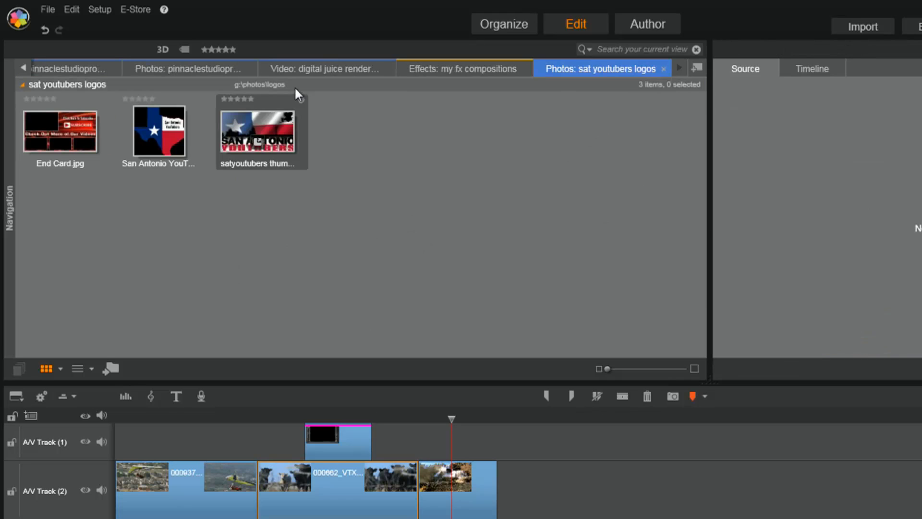
left_click(322, 68)
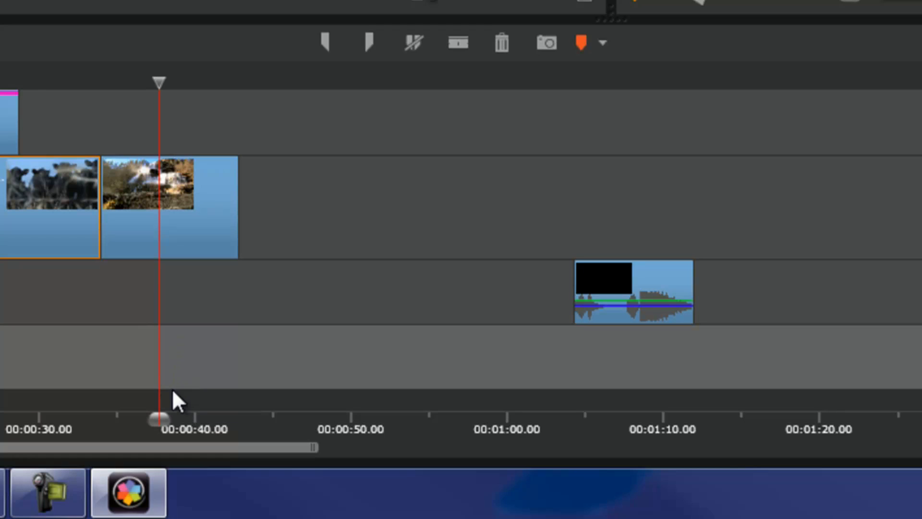
Place a timeline marker at the playhead over the waterfall clip, jump away and back to it, and remove the marker.
left_click(578, 41)
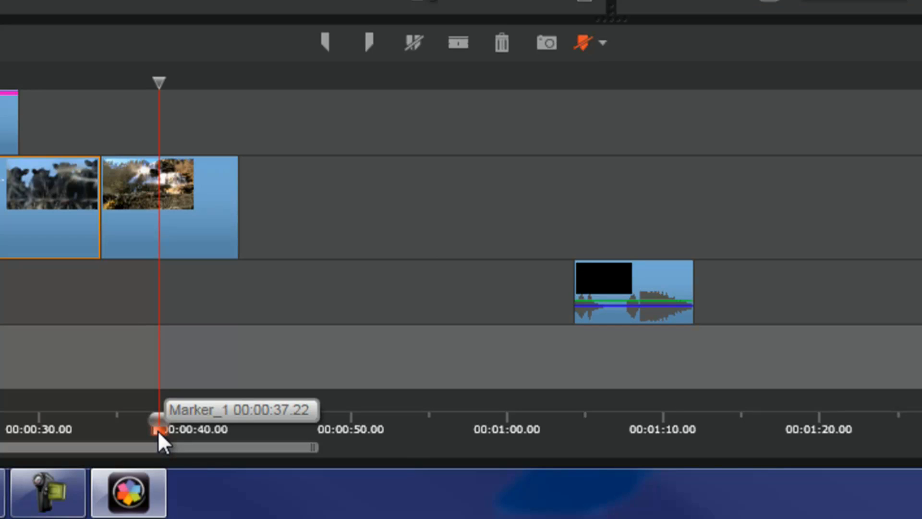
left_click(1, 79)
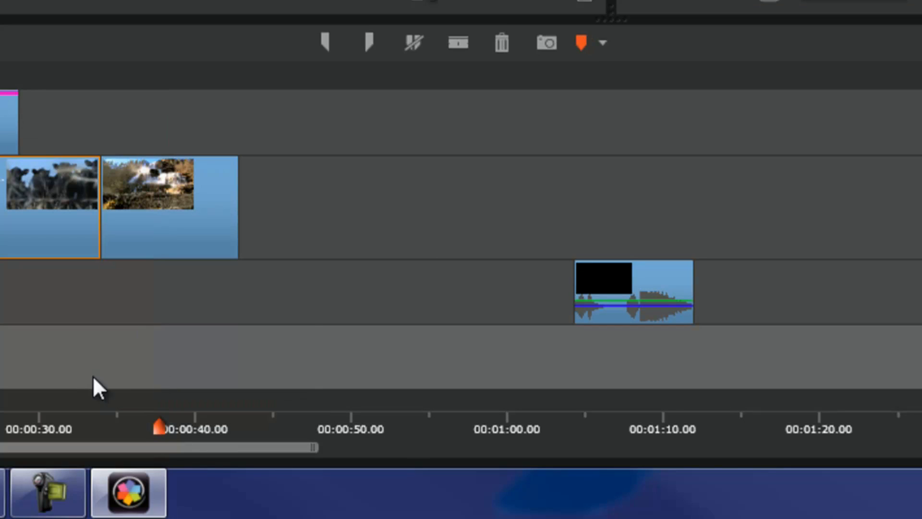
left_click(158, 430)
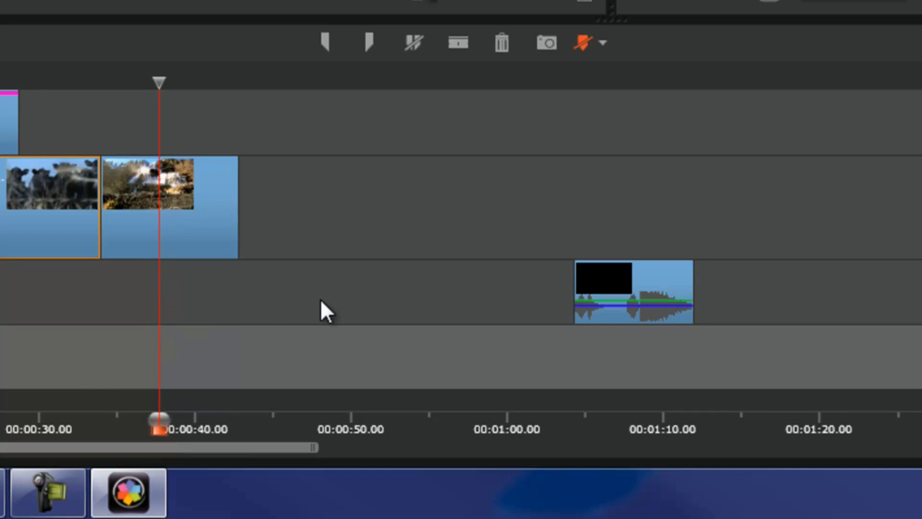
left_click(581, 43)
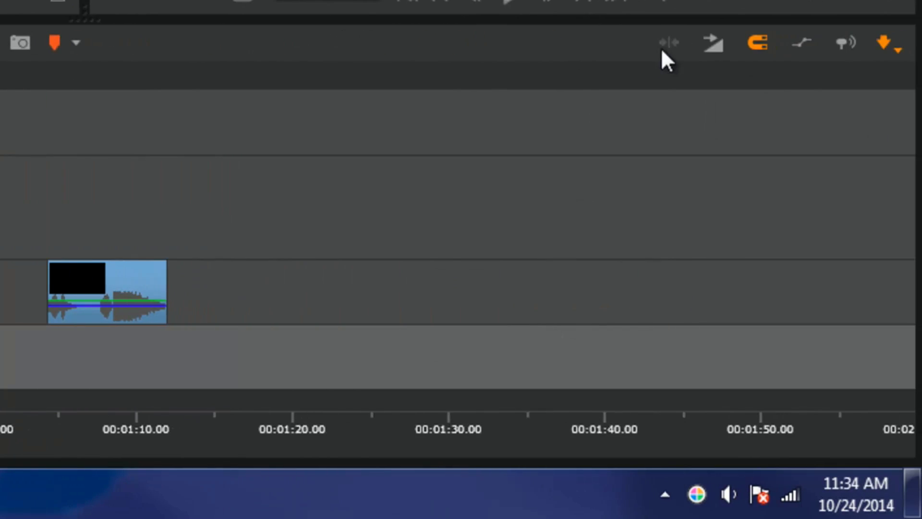
Switch the editing mode from overwrite to insert and move the PinnacleStudioPro_Intro clip earlier on its track to about 54 seconds.
left_click(898, 48)
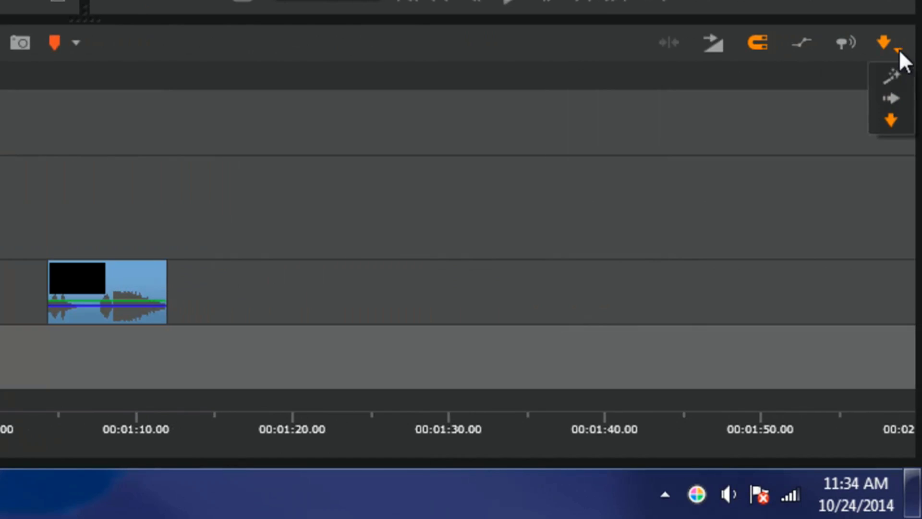
left_click(890, 100)
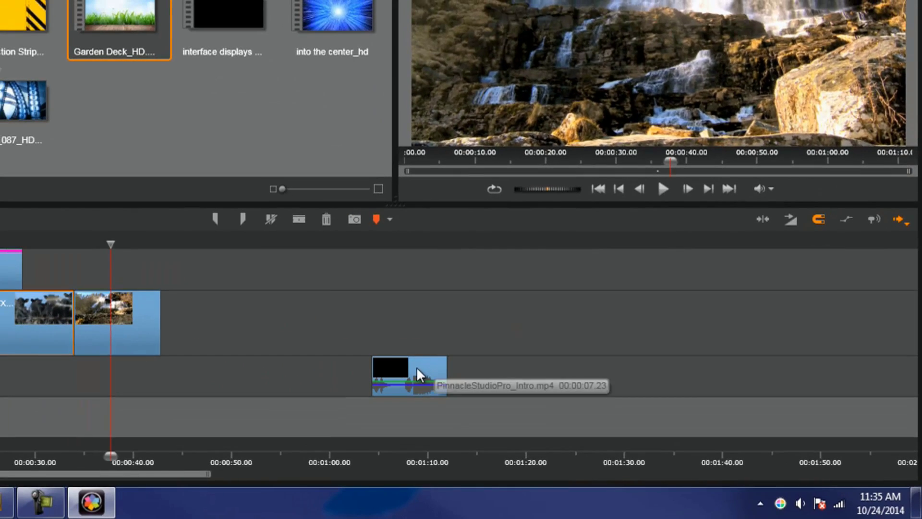
left_click_drag(417, 367, 307, 382)
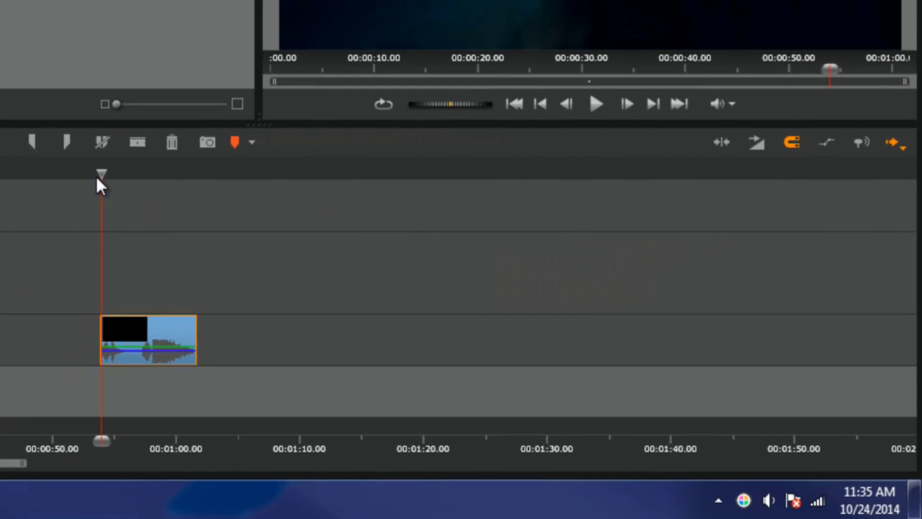
Scrub through the start of the intro clip without and with audio scrubbing, and switch audio scrubbing off again.
left_click_drag(101, 175, 127, 216)
left_click(860, 143)
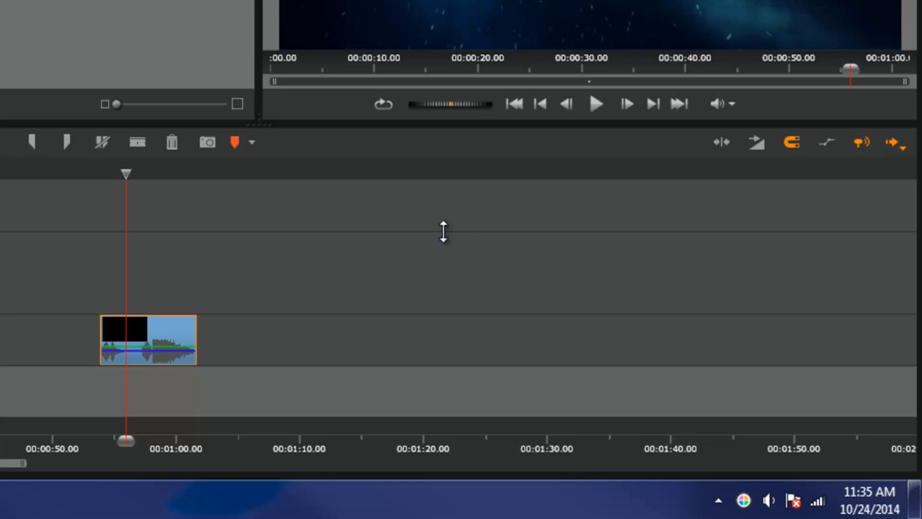
left_click_drag(125, 173, 143, 186)
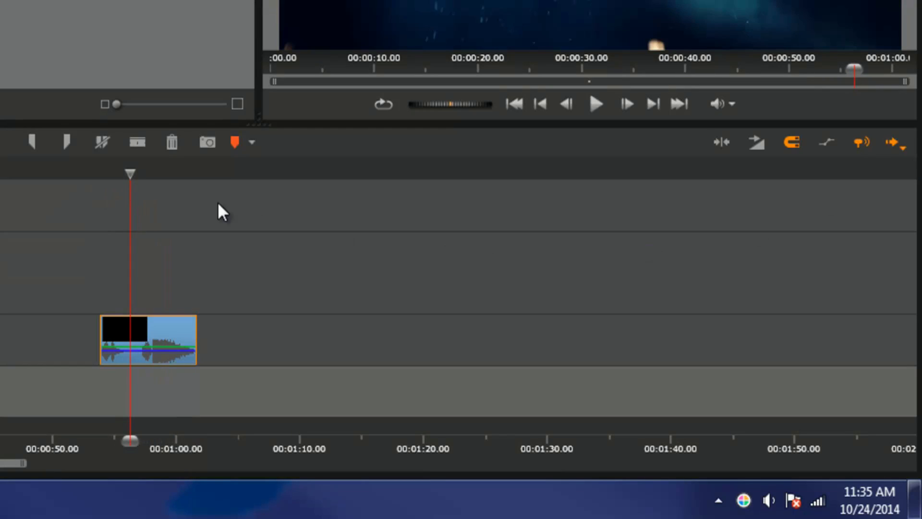
left_click(861, 142)
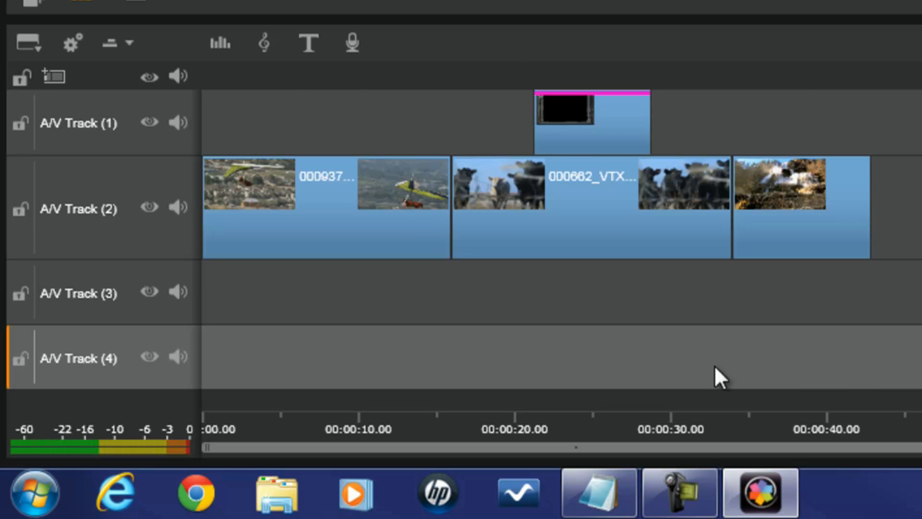
Add a new track above A/V Track (1) and make it the active track.
left_click(53, 75)
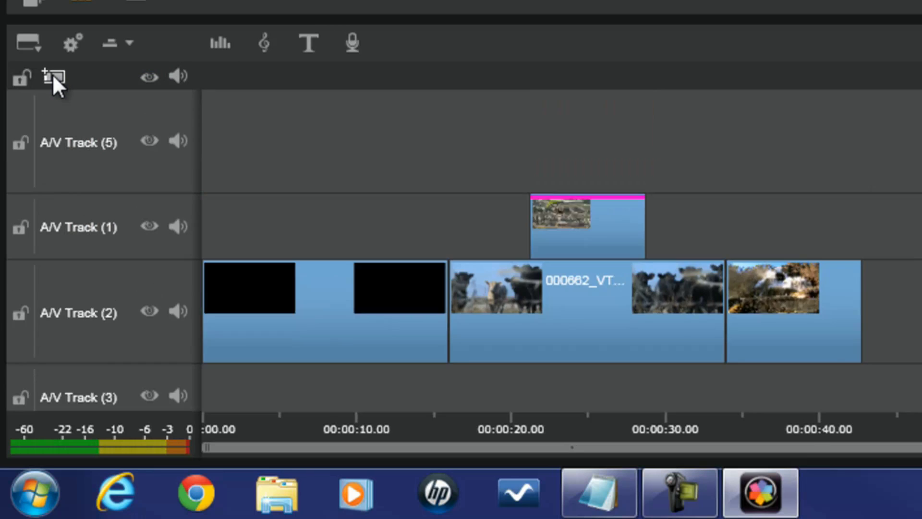
left_click(110, 119)
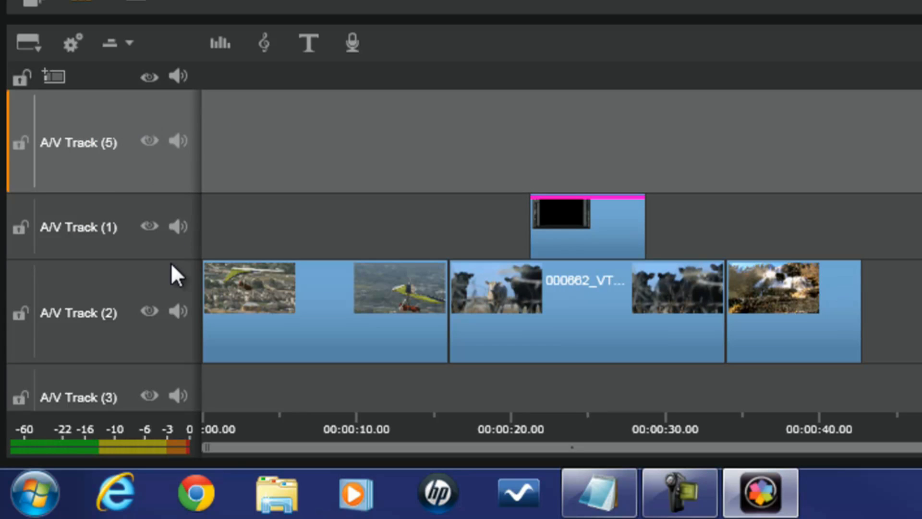
Insert a new track below A/V Track (2) and delete that new track again.
left_click(125, 284)
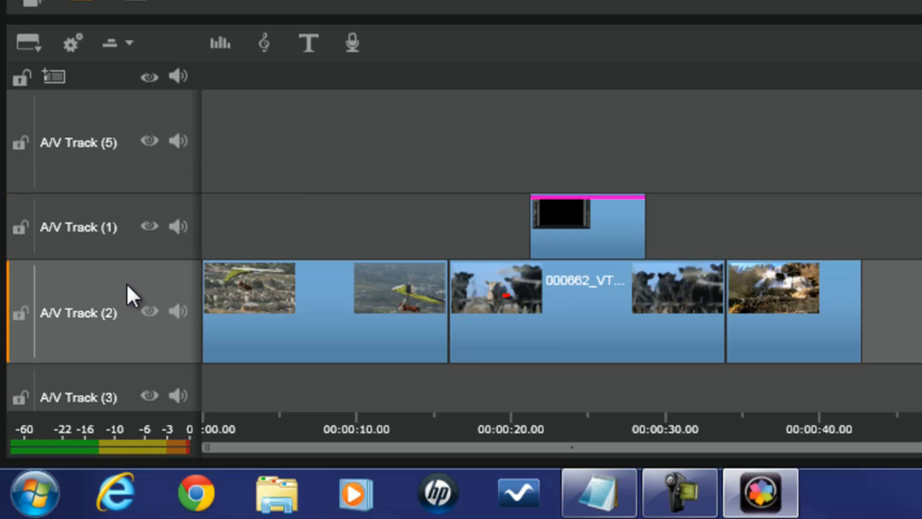
right_click(127, 285)
mouse_move(194, 298)
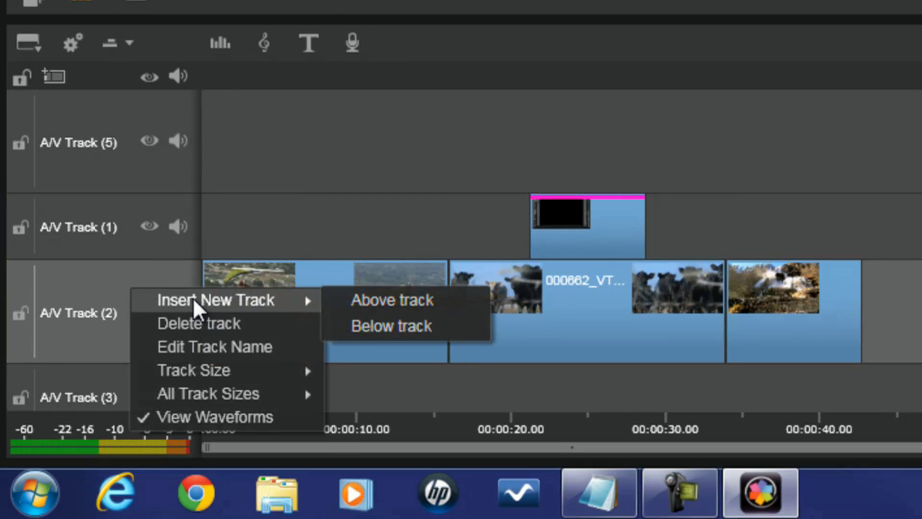
left_click(391, 325)
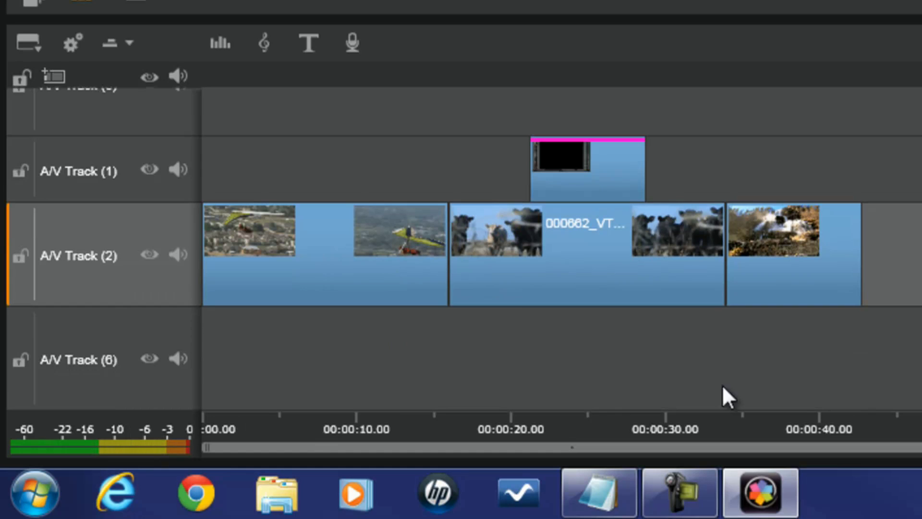
left_click(123, 330)
right_click(116, 330)
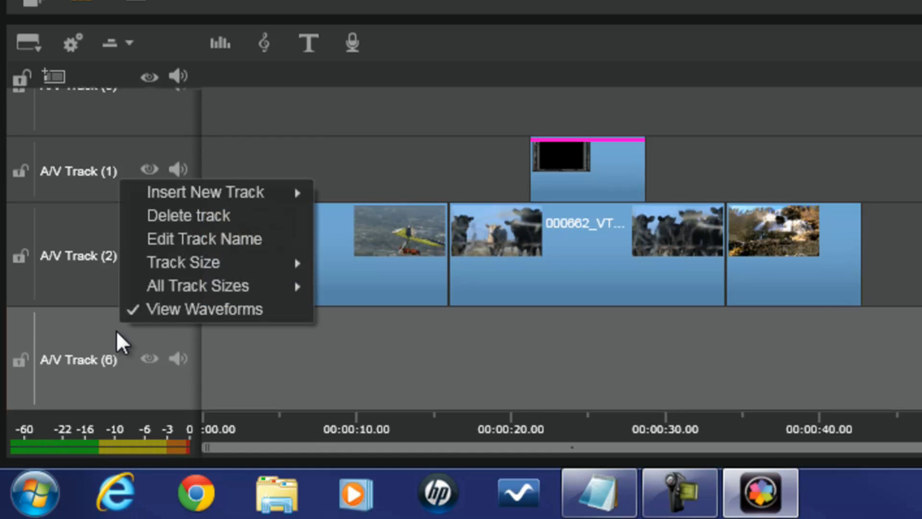
key("Escape")
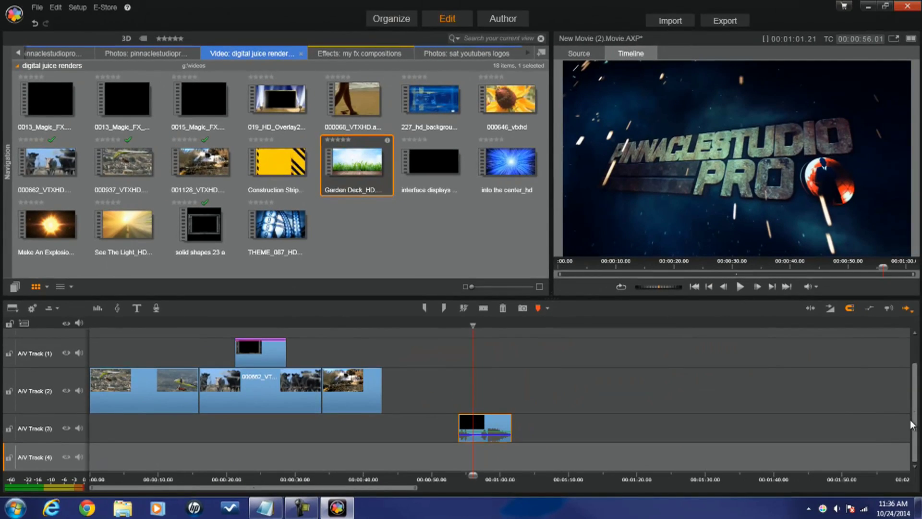
Move the intro clip up to A/V Track (5) at about 36 seconds, above the waterfall clip, and scrub into it.
left_click_drag(915, 424, 915, 345)
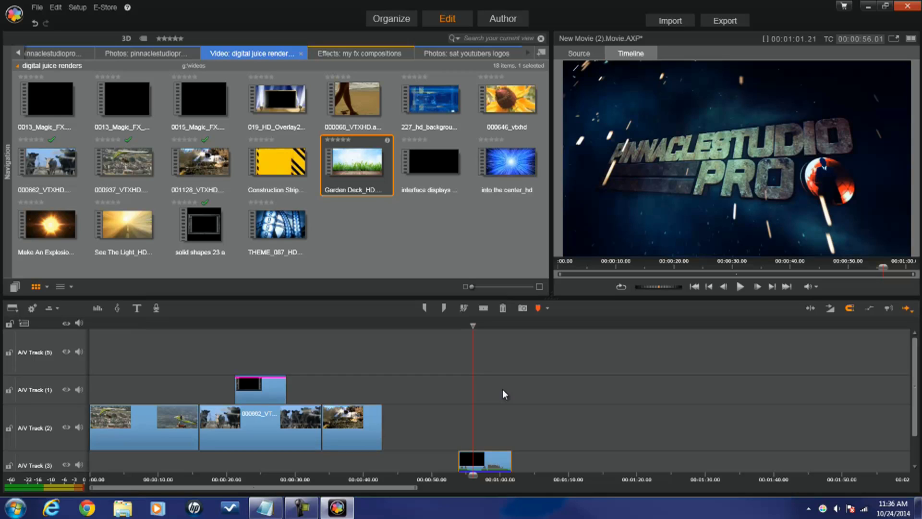
left_click_drag(495, 460, 368, 345)
left_click(307, 326)
left_click_drag(308, 326, 342, 339)
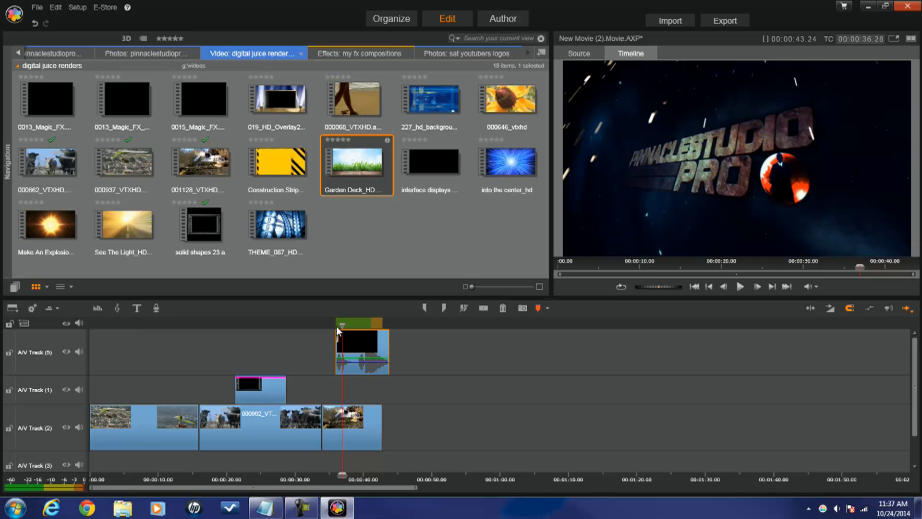
Give the intro clip on A/V Track (5) a fade-in transition and align its start with the waterfall clip at about 34 seconds.
mouse_move(342, 332)
left_mouse_down()
mouse_move(369, 345)
mouse_move(327, 331)
left_mouse_up()
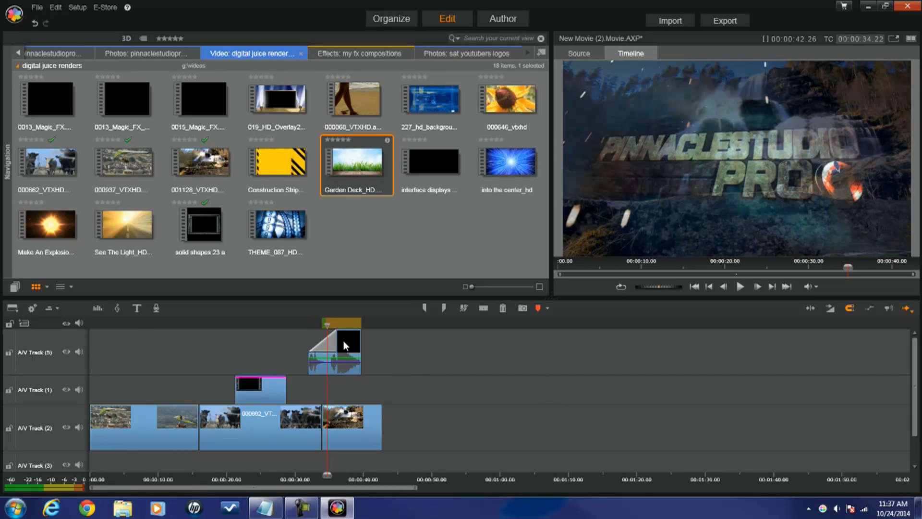
left_click_drag(349, 342, 362, 342)
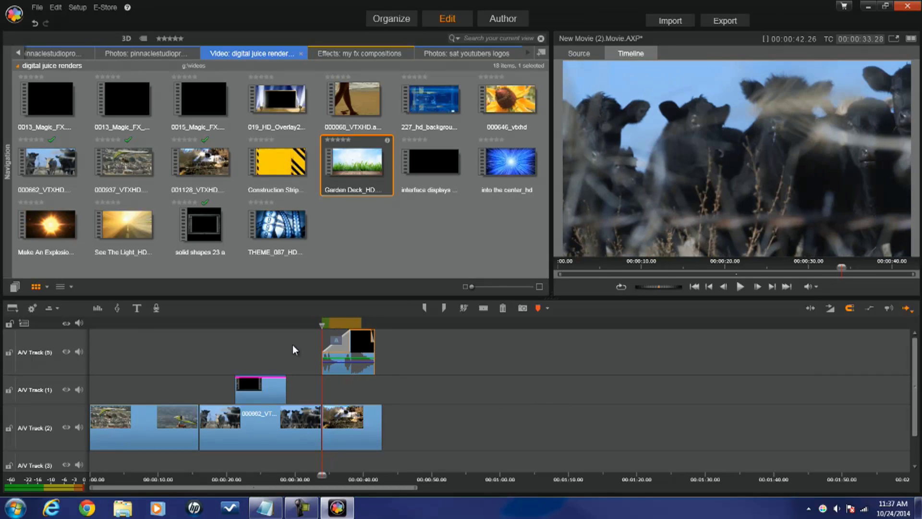
Scrub the playhead from about 20 seconds into the frame overlay clip on A/V Track (1), stopping at 00:00:24.28.
left_click(226, 324)
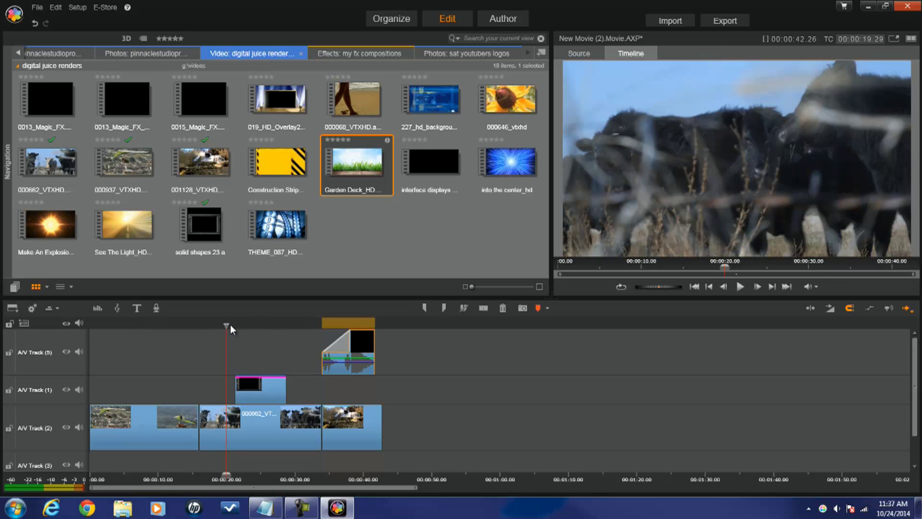
left_click_drag(227, 326, 234, 330)
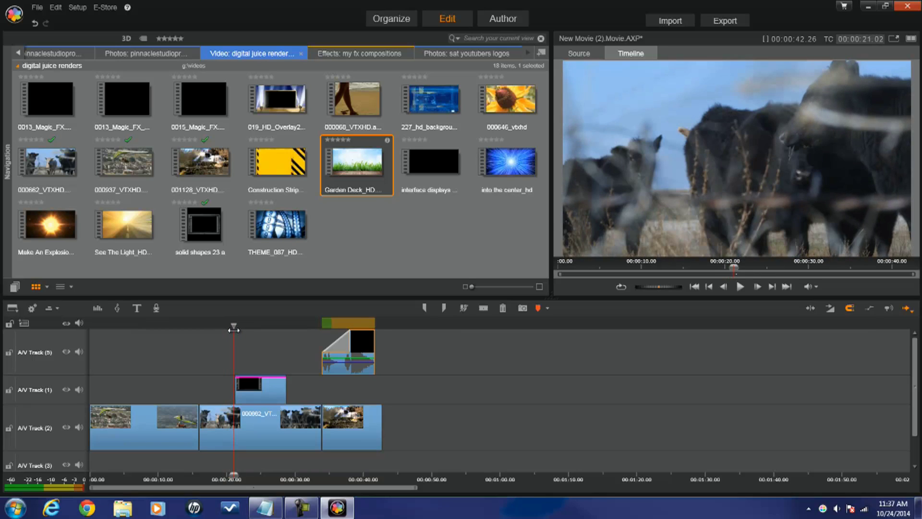
left_click_drag(234, 330, 267, 340)
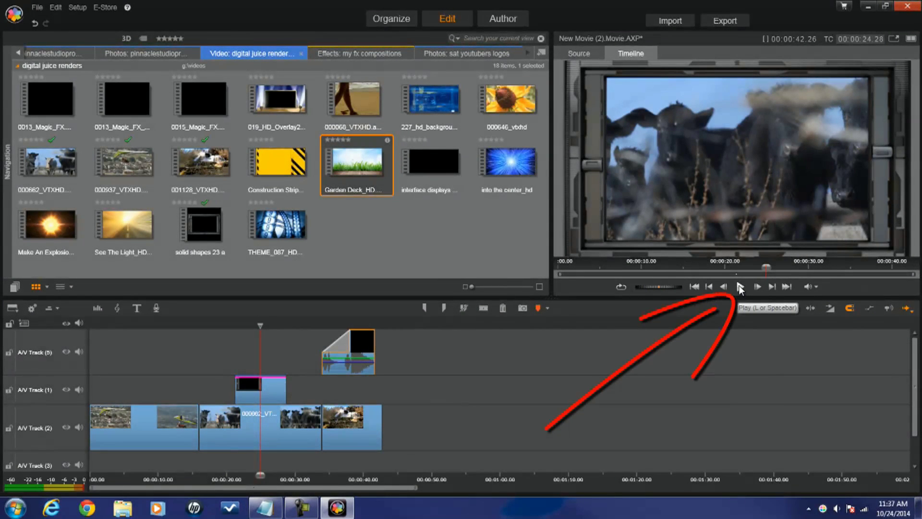
Play and pause the timeline preview twice from inside the frame overlay clip, stopping at about 30 seconds.
left_click(740, 288)
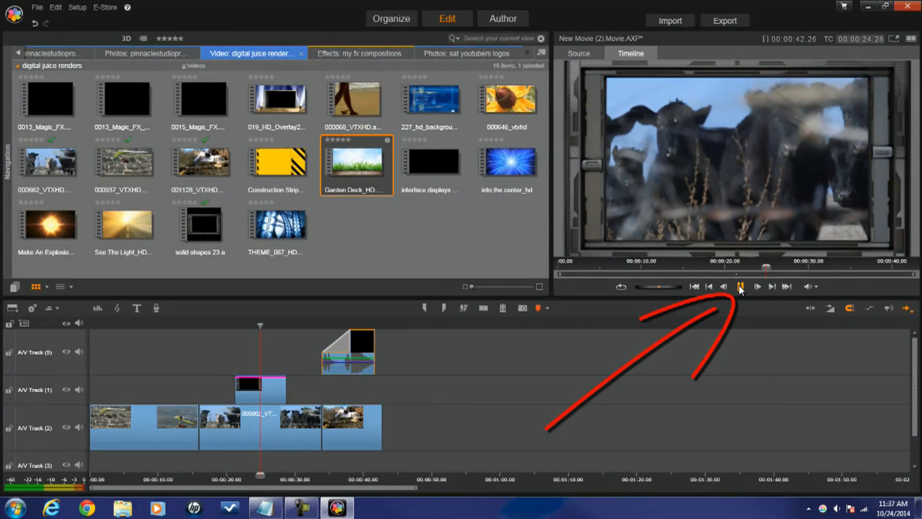
left_click(740, 288)
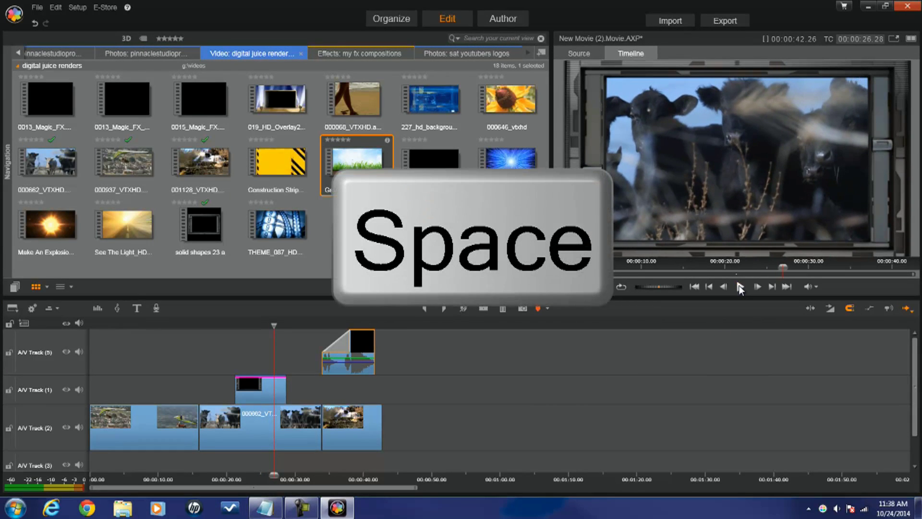
key("space")
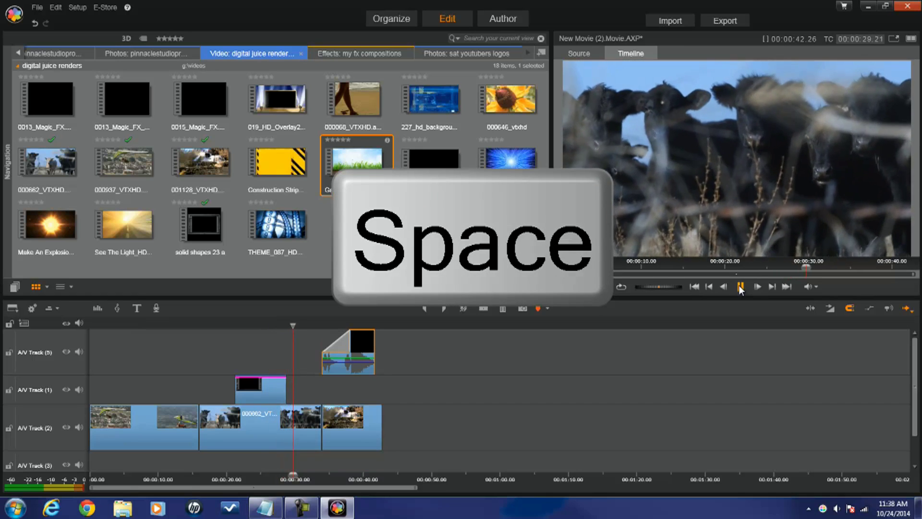
left_click(740, 287)
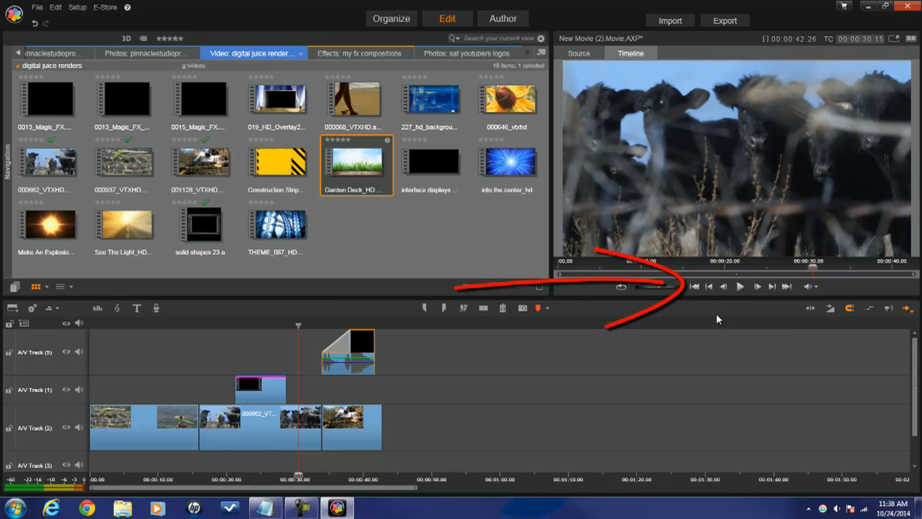
Jump the playhead to the start and to the end of the movie, twice in a row.
left_click(695, 287)
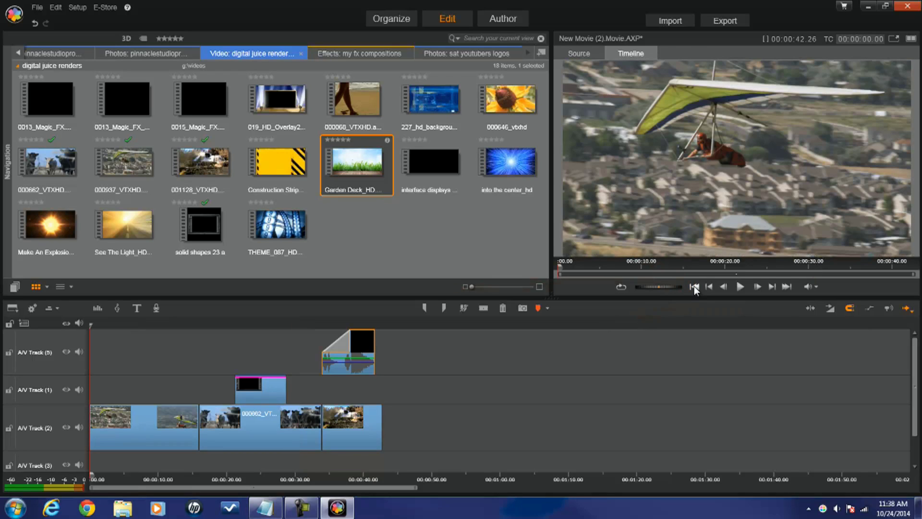
left_click(786, 287)
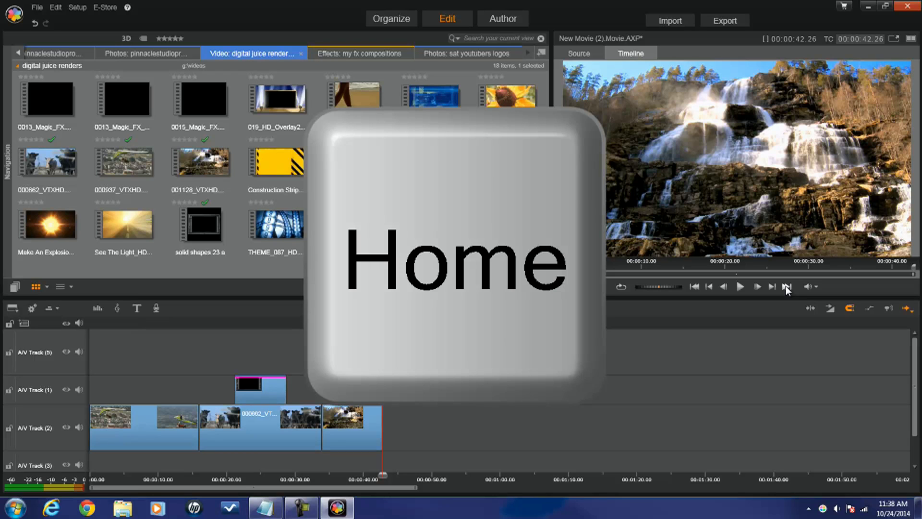
key("Home")
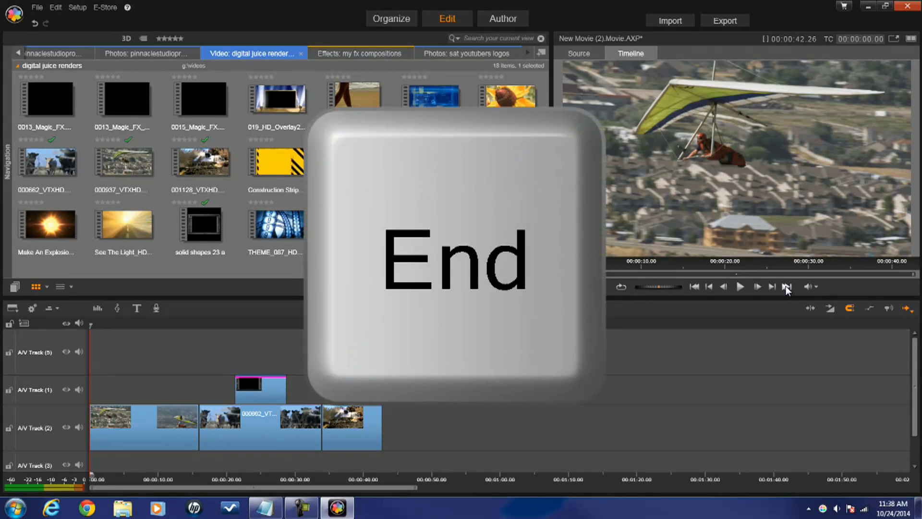
key("End")
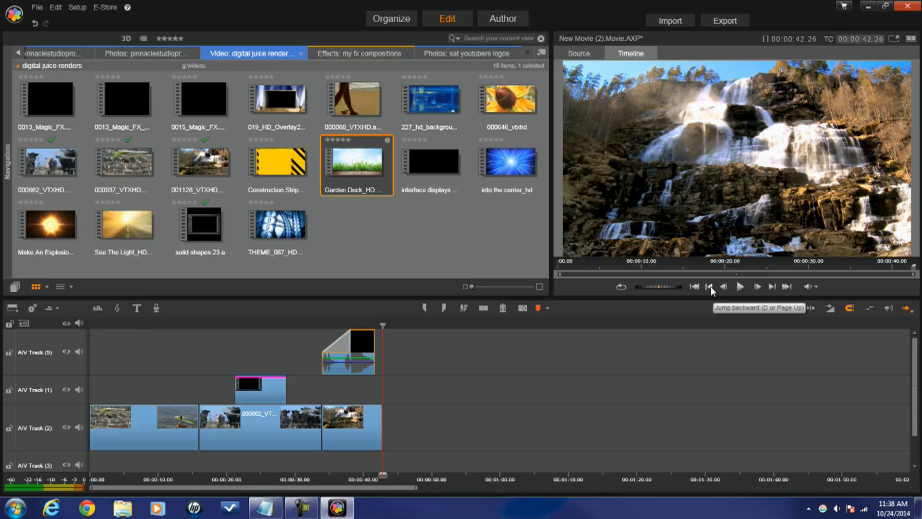
Jump the playhead backward through the clip edges from the movie's end to the start of the cow clip on A/V Track (2).
left_click(710, 287)
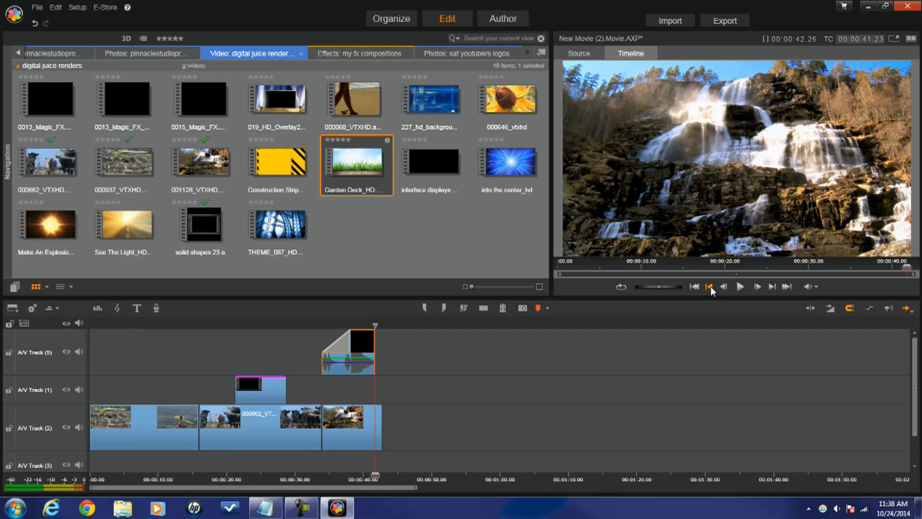
left_click(710, 287)
left_click(710, 287)
left_click(710, 287)
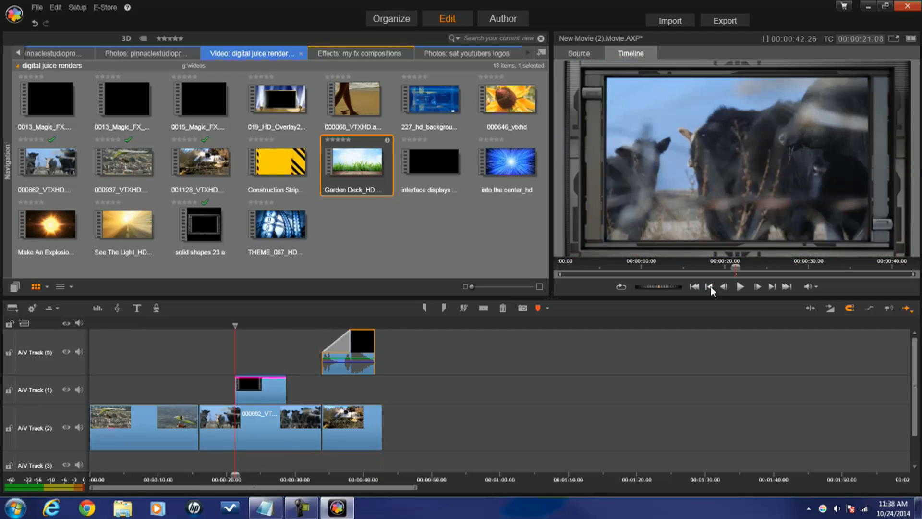
left_click(710, 286)
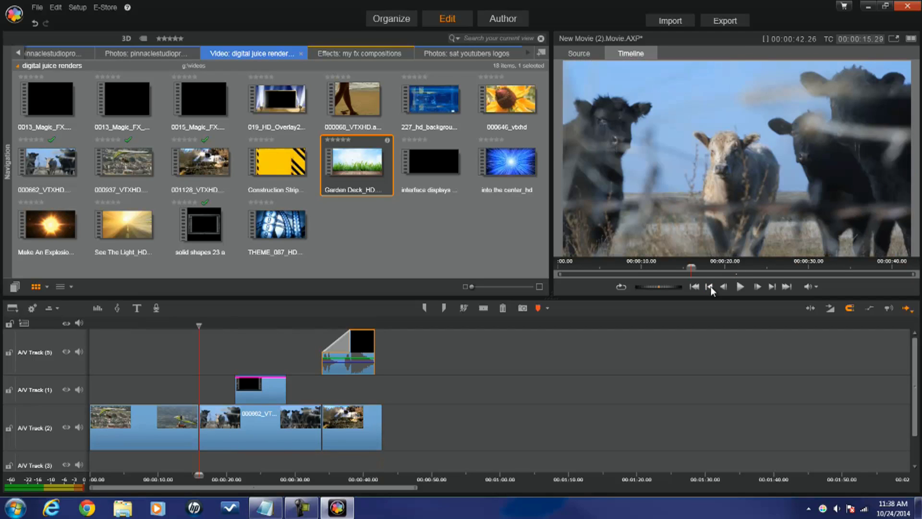
Jump the playhead forward through the clip edges from the cow clip's start to the end of the movie.
left_click(772, 287)
left_click(772, 287)
left_click(772, 287)
left_click(770, 287)
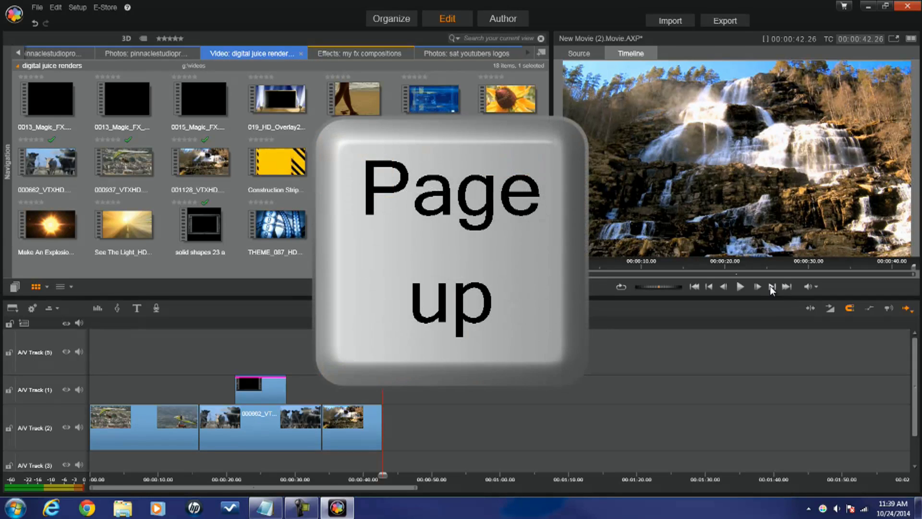
Jump backward through all clip edges to the movie's start, and forward again to the end of the intro clip on A/V Track (5).
key("Page_Up")
key("Page_Up")
key("Page_Up")
key("Page_Up")
key("Page_Up")
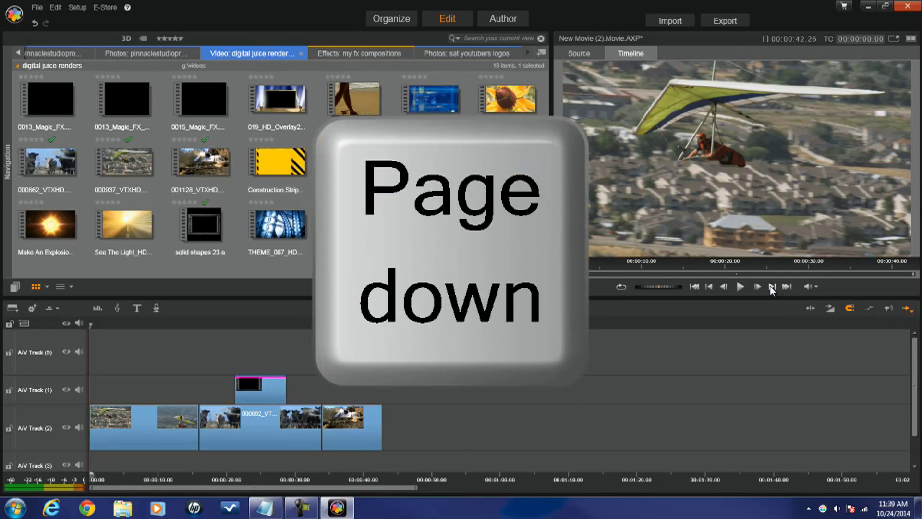
key("Page_Down")
key("Page_Down")
key("Page_Down")
key("Page_Down")
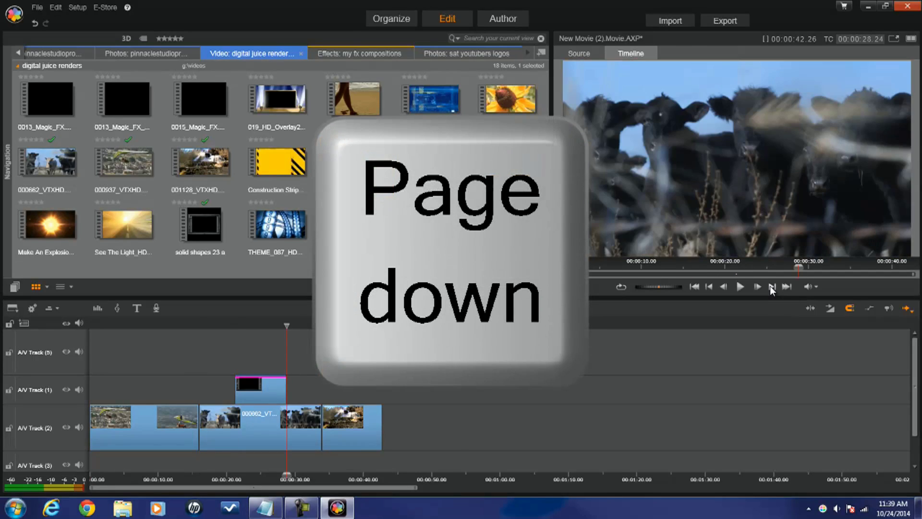
key("Page_Down")
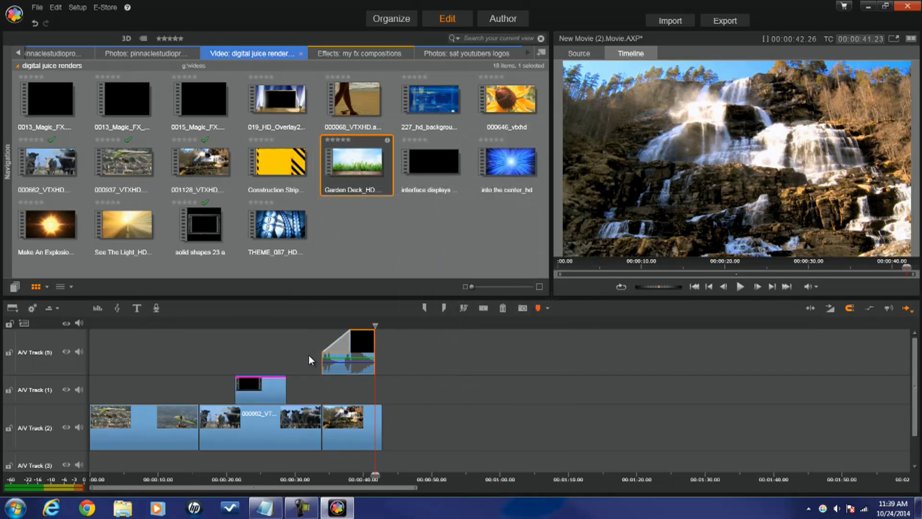
Step back a few single frames from the end of the intro clip and move the playhead to 00:00:39.29.
left_click(724, 287)
left_click(724, 286)
left_click(724, 287)
left_click(724, 287)
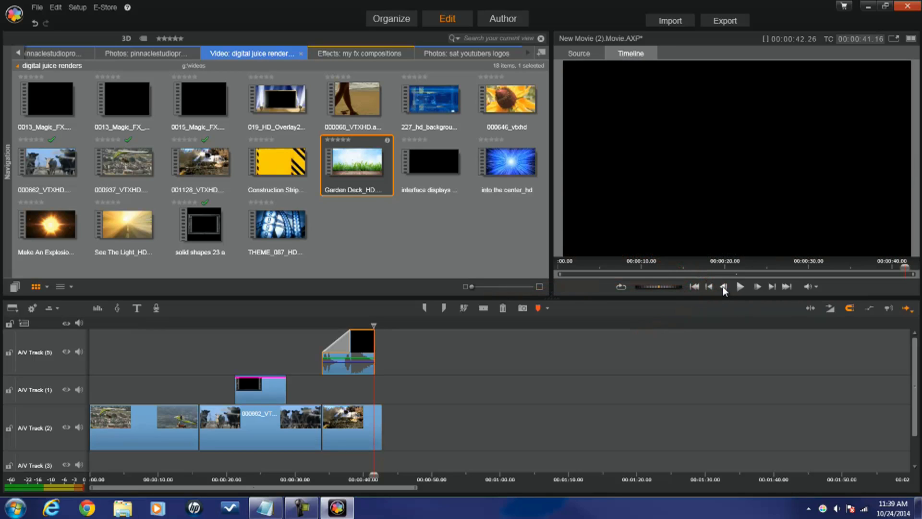
left_click(724, 287)
left_click_drag(373, 325, 363, 325)
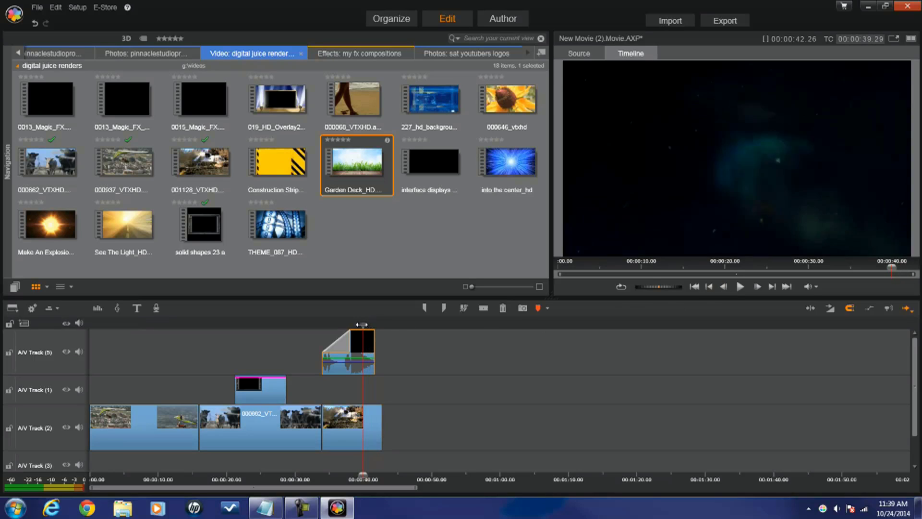
Step the playhead backward one frame at a time within the intro clip to 00:00:39.17.
left_click(724, 287)
left_click(724, 287)
left_click(724, 287)
left_click(724, 287)
left_click(724, 287)
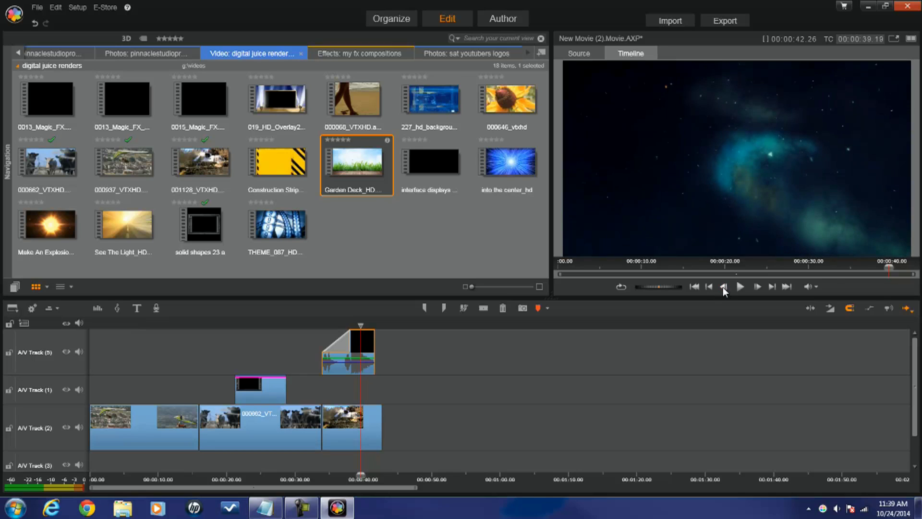
left_click(724, 286)
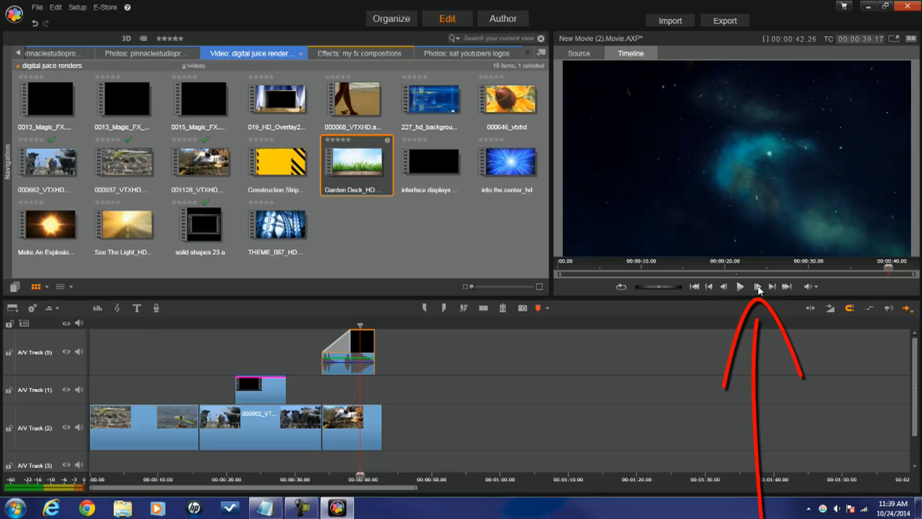
Step the playhead forward one frame at a time within the intro clip to 00:00:39.29.
left_click(758, 288)
left_click(757, 287)
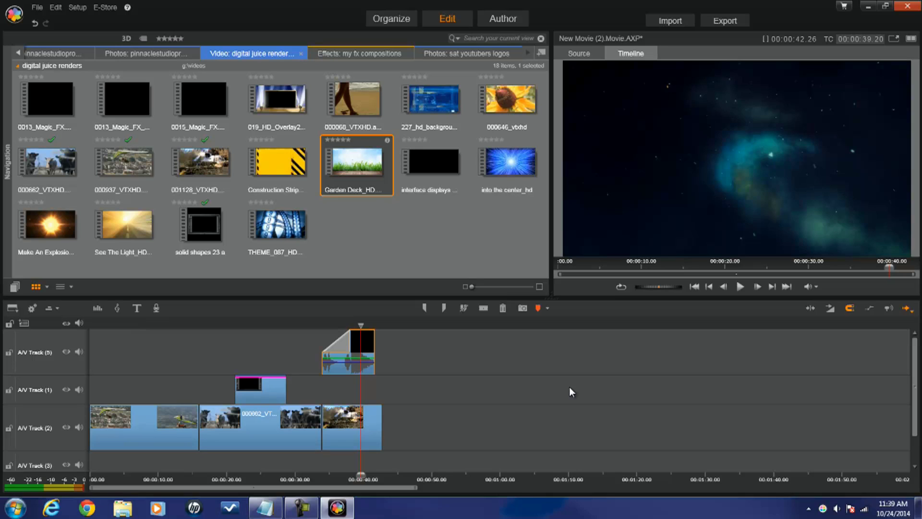
key("Right")
key("Right")
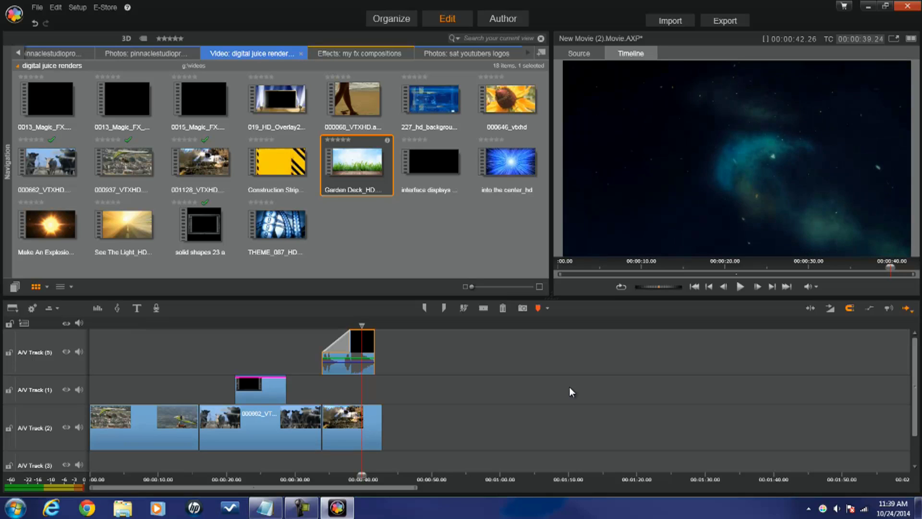
key("Right")
key("Right")
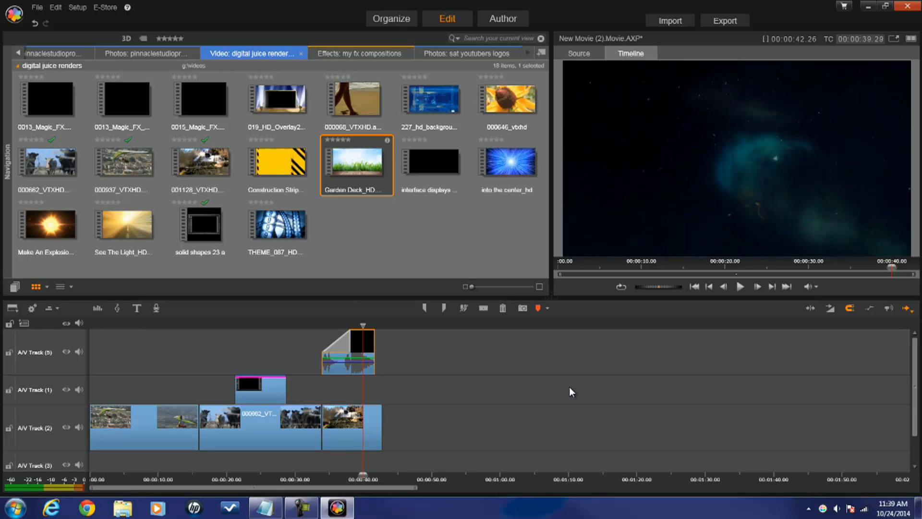
Step the playhead backward one frame at a time within the intro clip to 00:00:39.14.
key("Left")
key("Left")
key("Left")
key("Left")
key("Left")
key("Left")
key("Left")
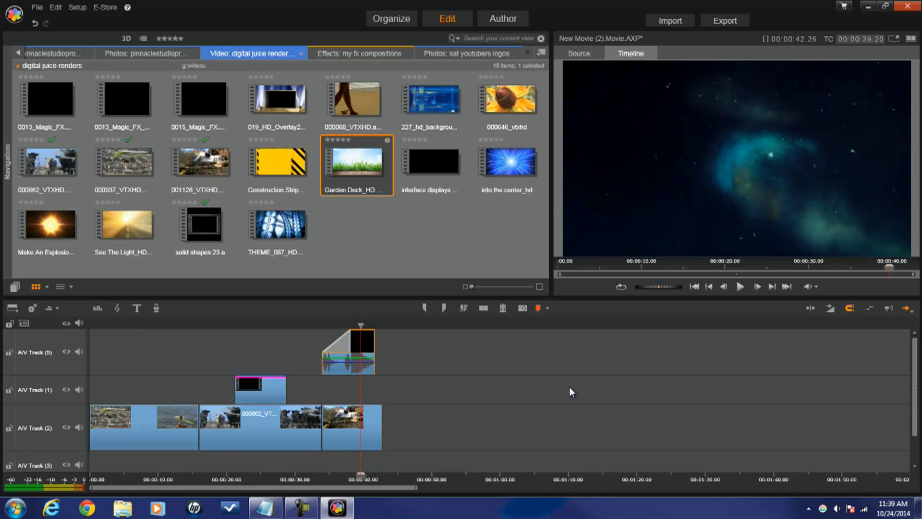
key("Left")
key("Left")
key("Left")
key("Left")
key("Left")
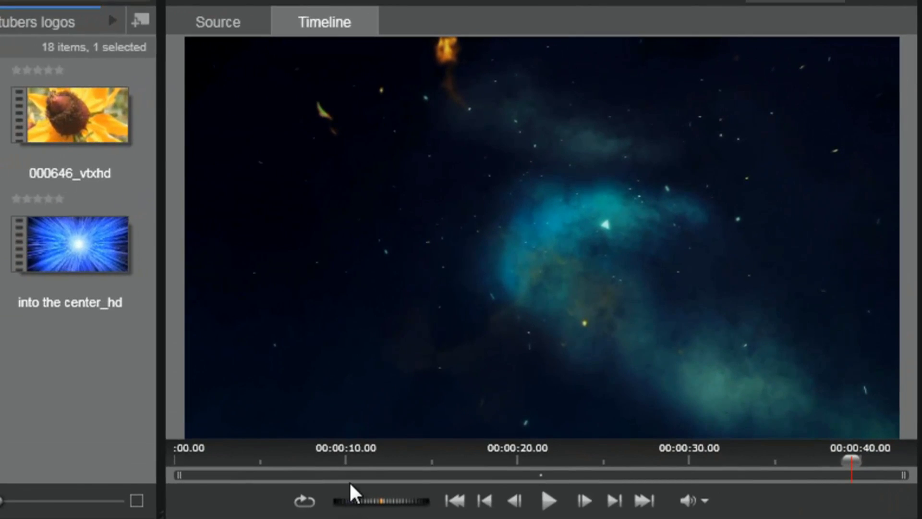
left_click_drag(361, 456, 318, 462)
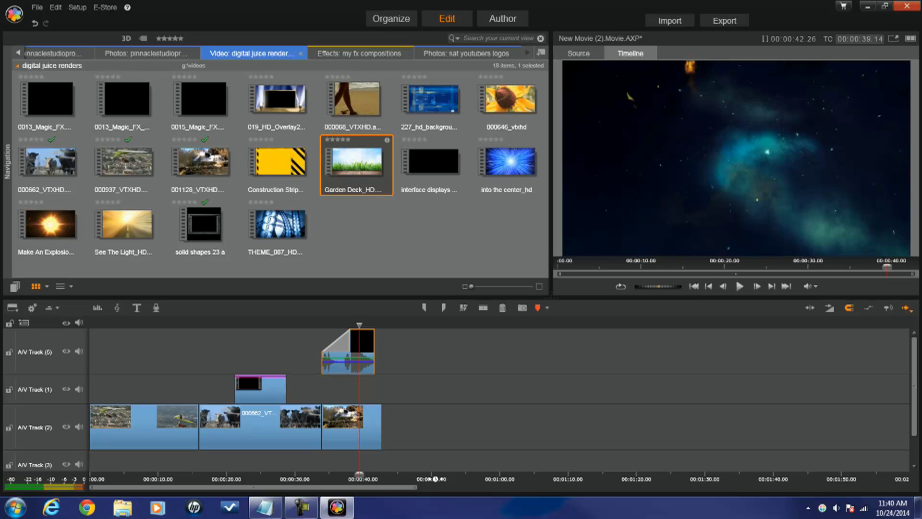
Stretch the timeline scale until single frames are marked around 39 seconds, and place the playhead at 00:00:39.28.
left_click_drag(477, 479, 695, 478)
left_click_drag(446, 481, 527, 489)
left_click(742, 483)
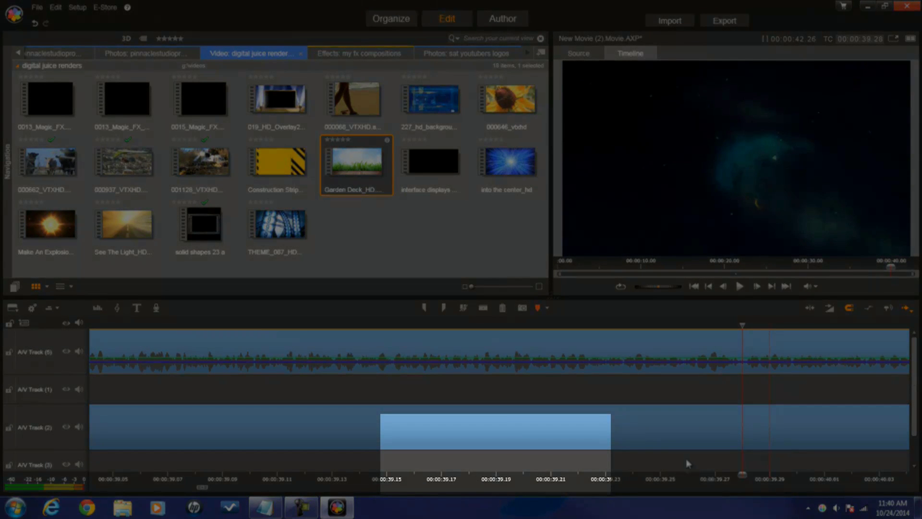
Step the playhead backward frame by frame on the enlarged timeline to 00:00:39.16.
key("Left")
key("Left")
key("Left")
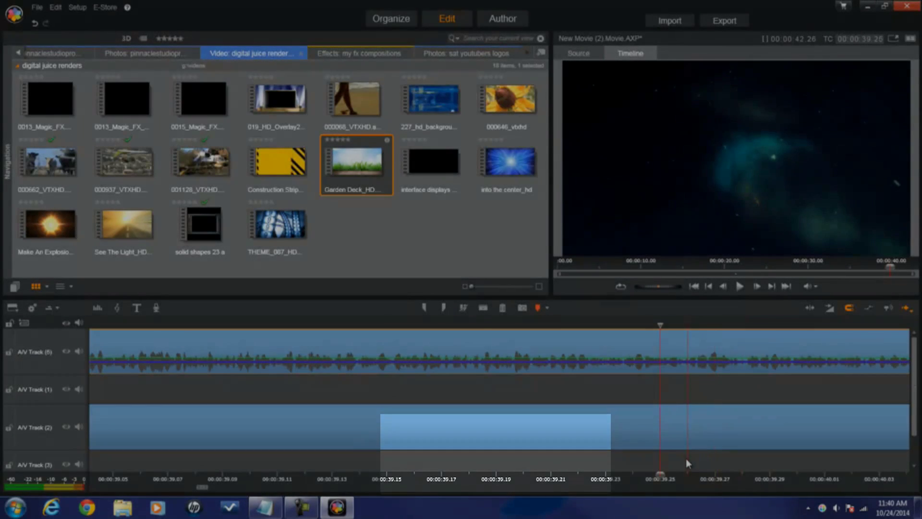
key("Left")
key("Left")
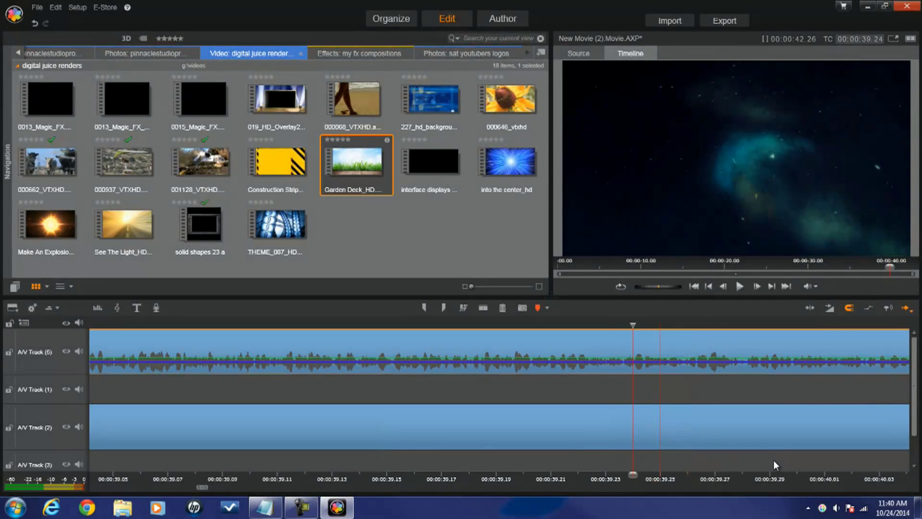
key("Left")
key("Left")
key("Left")
key("Left")
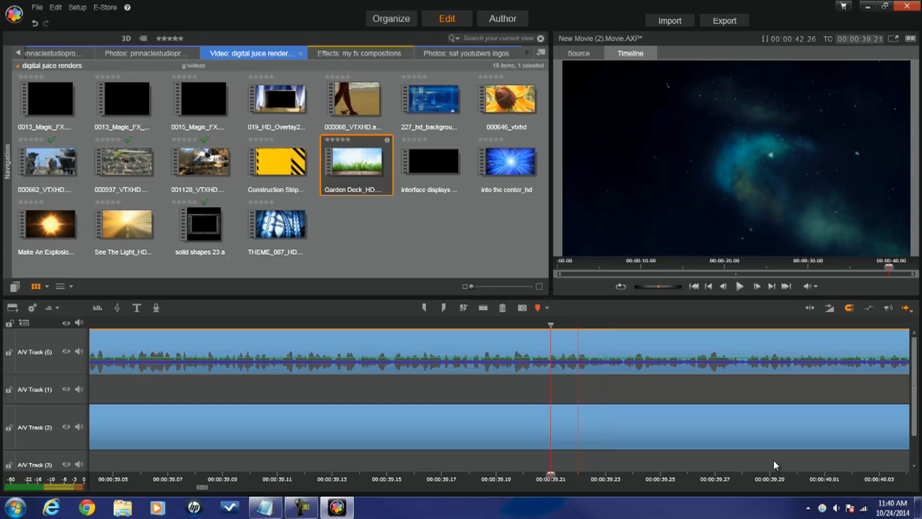
left_click(723, 287)
left_click(722, 287)
left_click(723, 288)
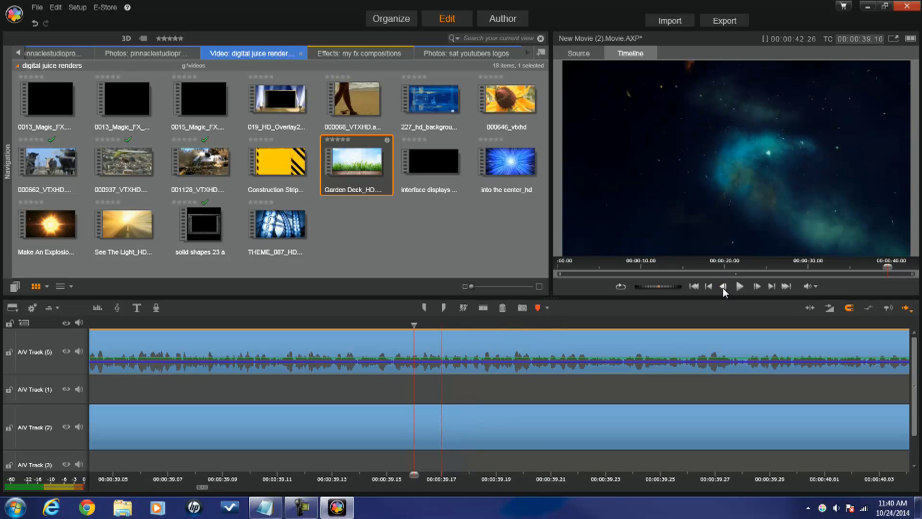
Compress the timeline scale from single frames until all clips on all tracks fit in view.
key("minus")
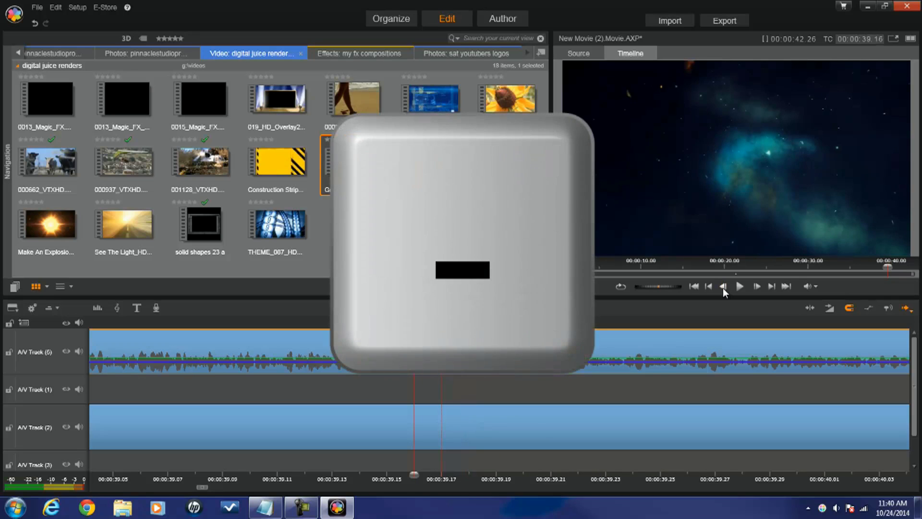
key("minus")
key("minus")
key("minus")
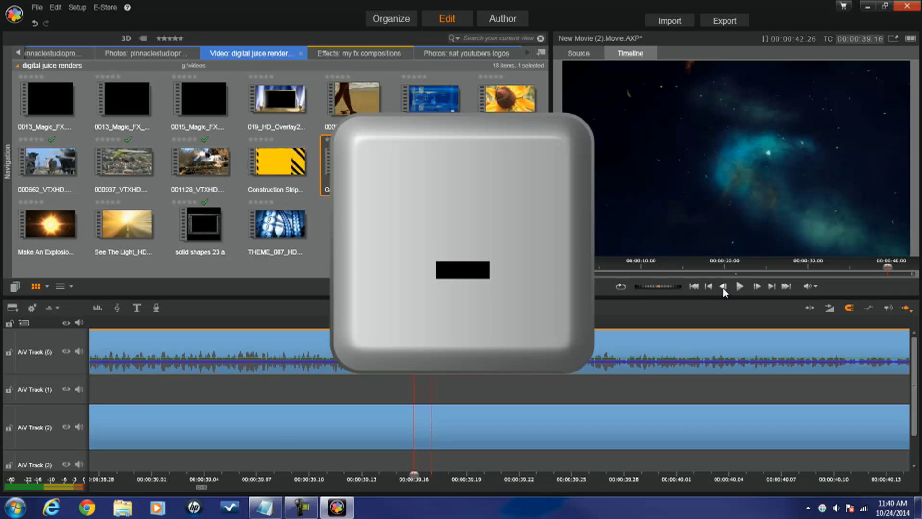
key("minus")
key("minus")
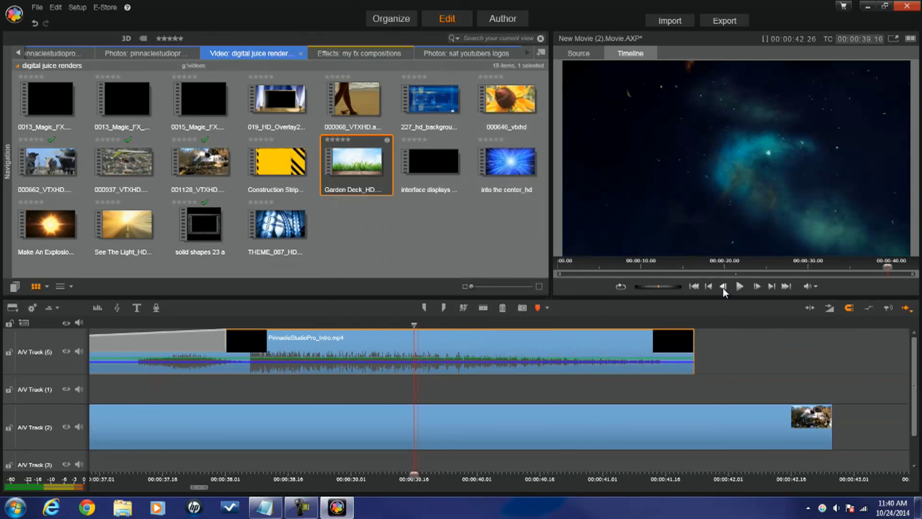
Expand and compress the timeline scale around the playhead, ending with 10-second marks and the movie's start in view.
key("plus")
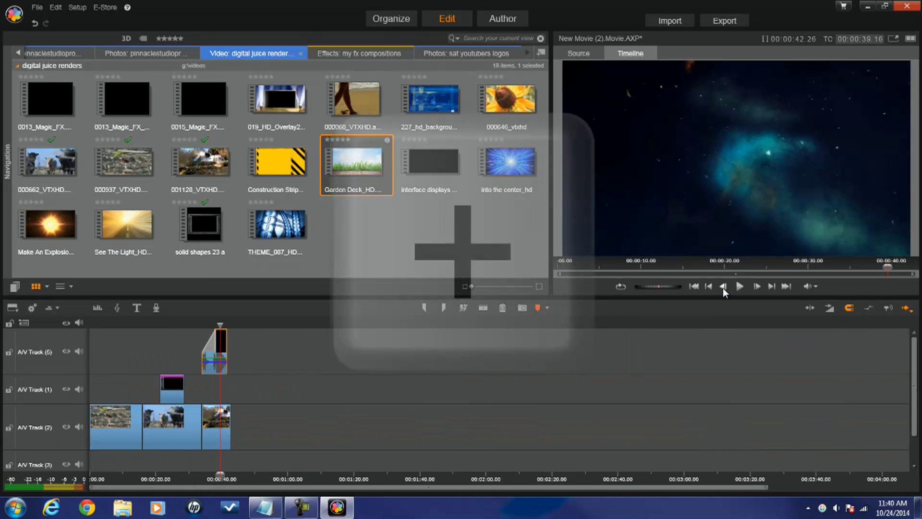
key("plus")
key("plus")
key("plus")
key("minus")
key("minus")
key("minus")
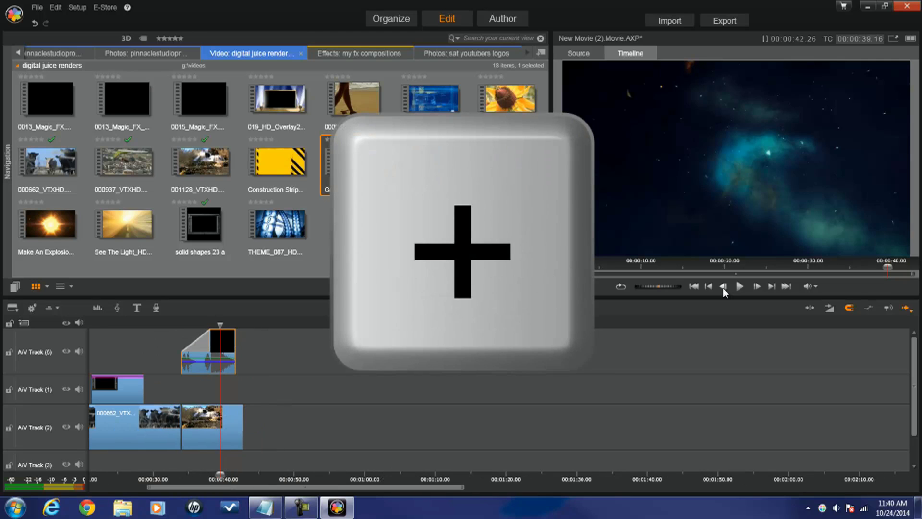
left_click_drag(360, 488, 229, 492)
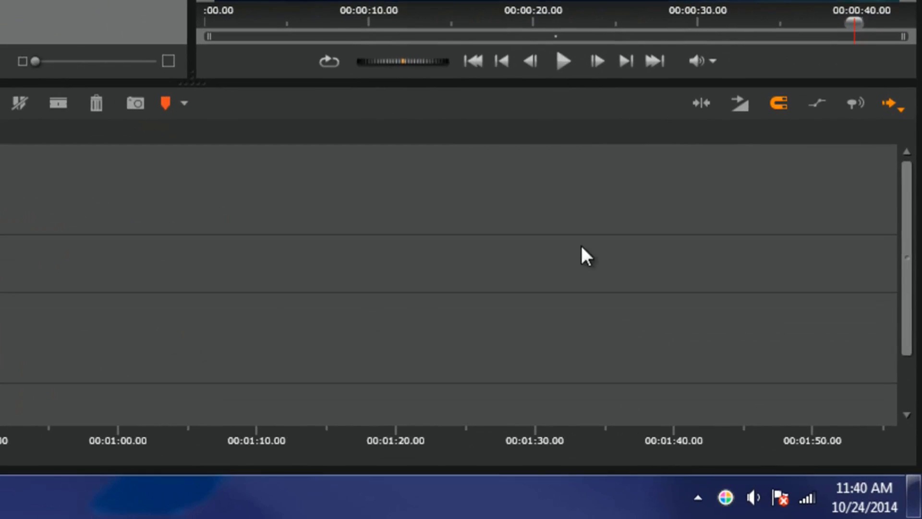
Switch the timeline editing mode to smart and shift the intro clip on A/V Track (5) to start at about 00:00:36.
left_click(900, 111)
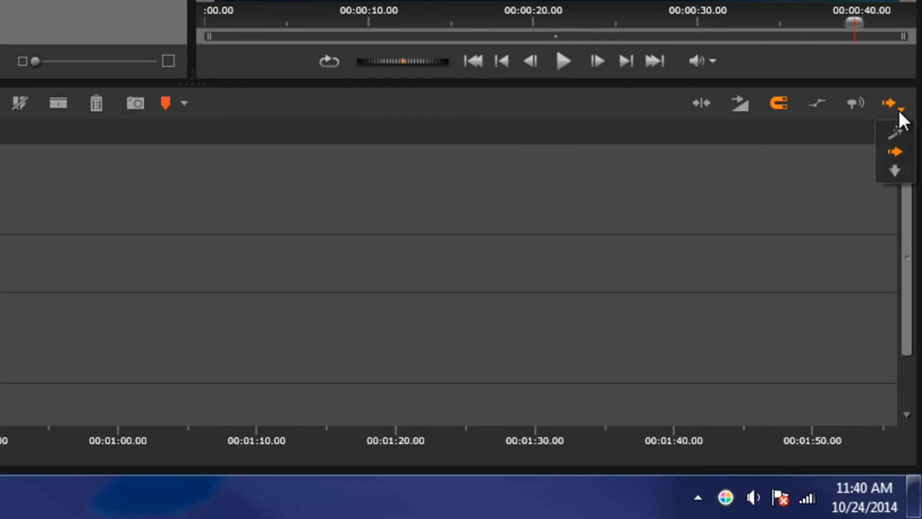
left_click(897, 131)
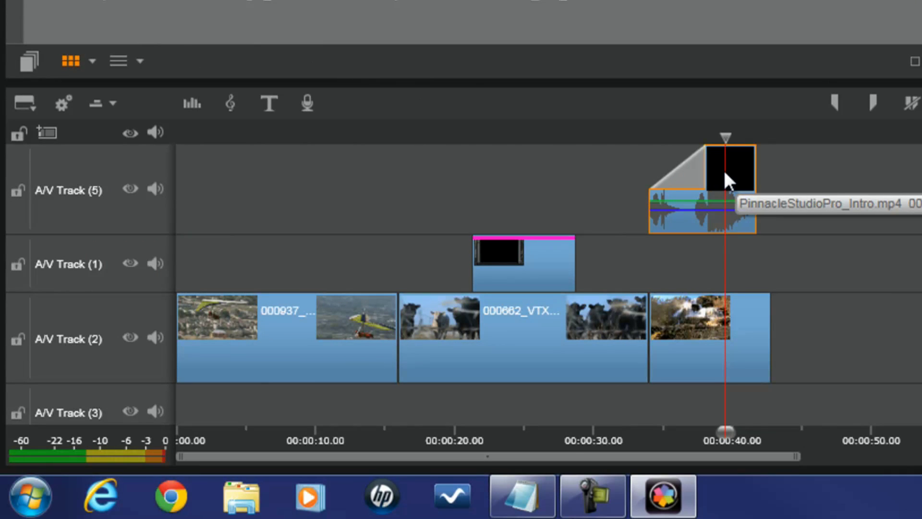
left_click_drag(723, 168, 762, 187)
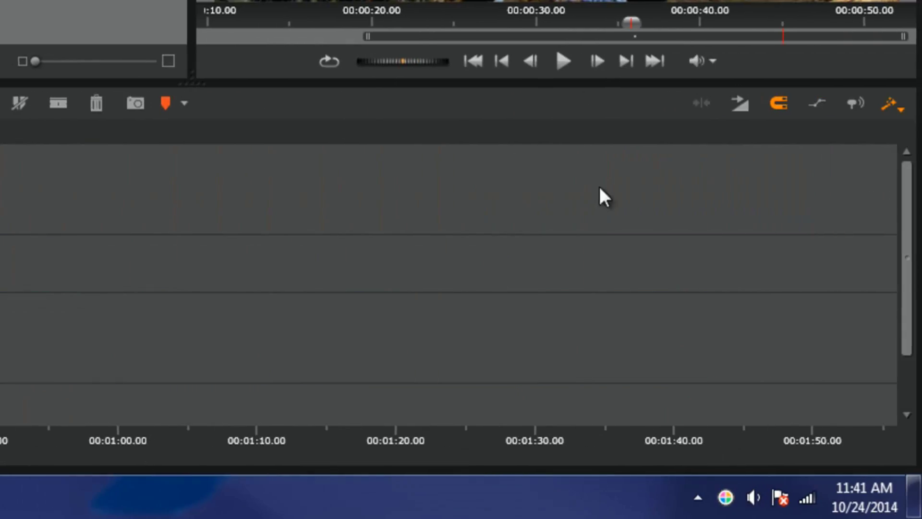
Switch the timeline editing mode to insert and try moving the intro clip on A/V Track (5).
left_click(896, 106)
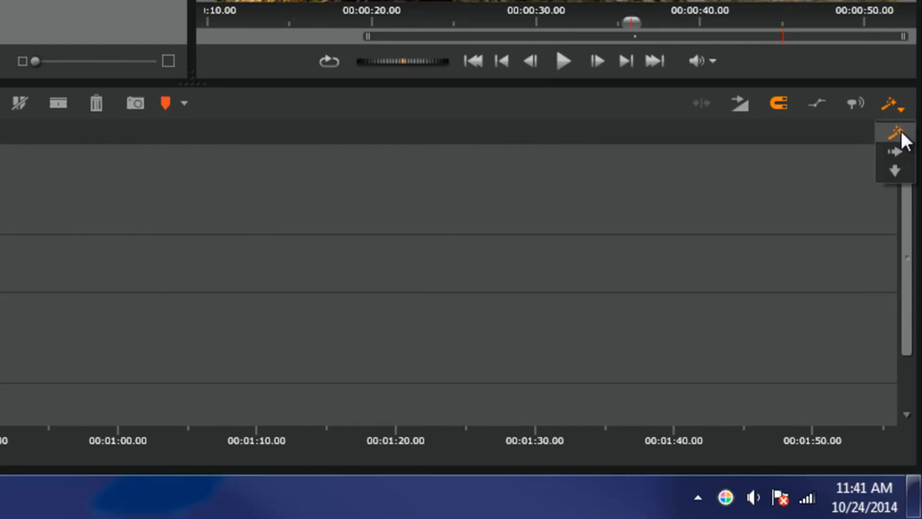
left_click(894, 152)
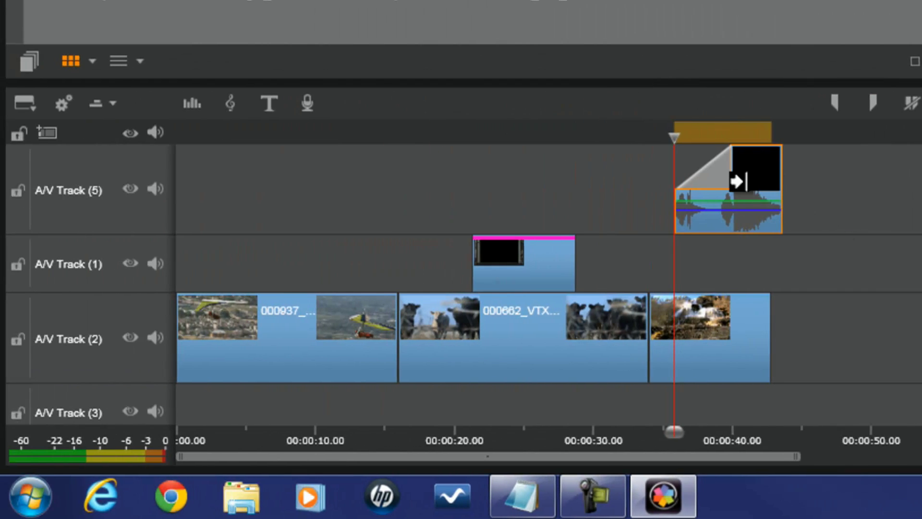
mouse_move(758, 189)
left_mouse_down()
mouse_move(756, 298)
mouse_move(761, 247)
mouse_move(570, 212)
mouse_move(565, 248)
mouse_move(558, 208)
mouse_move(576, 212)
mouse_move(585, 259)
mouse_move(568, 317)
mouse_move(560, 278)
mouse_move(370, 247)
mouse_move(296, 299)
mouse_move(304, 253)
mouse_move(541, 235)
mouse_move(531, 298)
mouse_move(568, 179)
mouse_move(387, 200)
mouse_move(345, 250)
mouse_move(367, 206)
mouse_move(754, 182)
left_mouse_up()
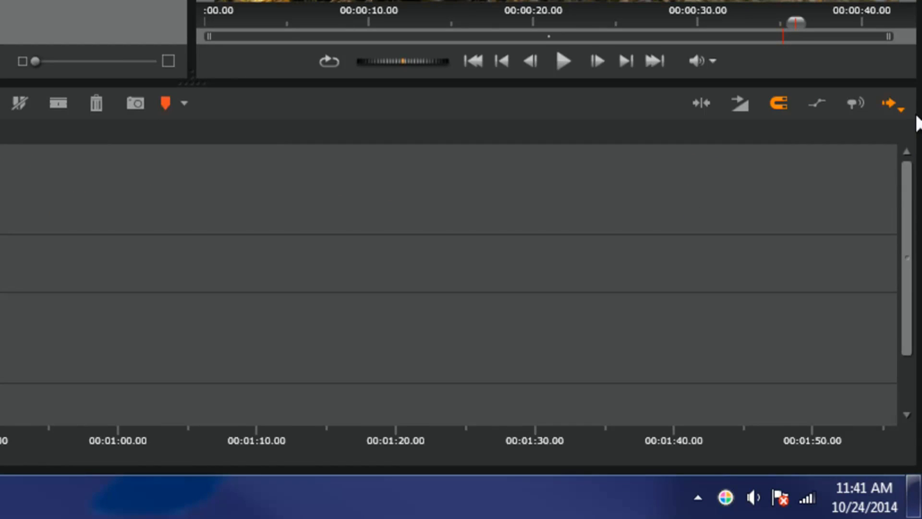
Switch the timeline editing mode to overwrite and move the intro clip down over A/V Track (1) and back to A/V Track (5).
left_click(901, 107)
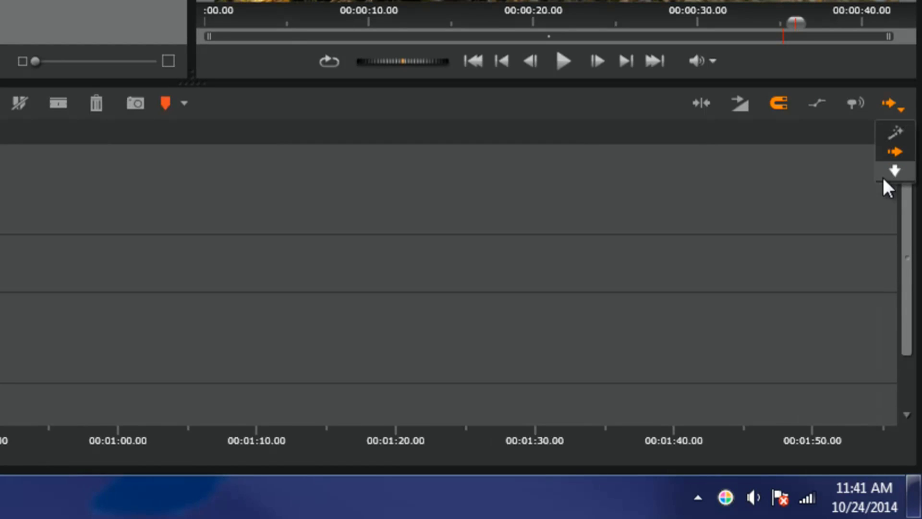
left_click(895, 171)
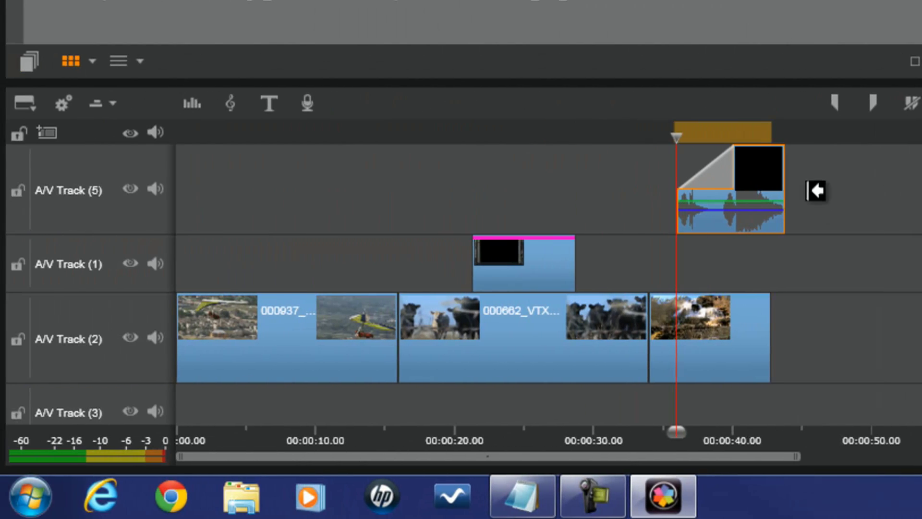
left_click_drag(757, 187, 724, 262)
left_click_drag(749, 217, 837, 201)
Move the last A/V Track (2) clip away and back against the cow clip, and shift the intro clip to about 00:00:38.
left_click_drag(704, 333, 905, 335)
left_click_drag(809, 181, 782, 219)
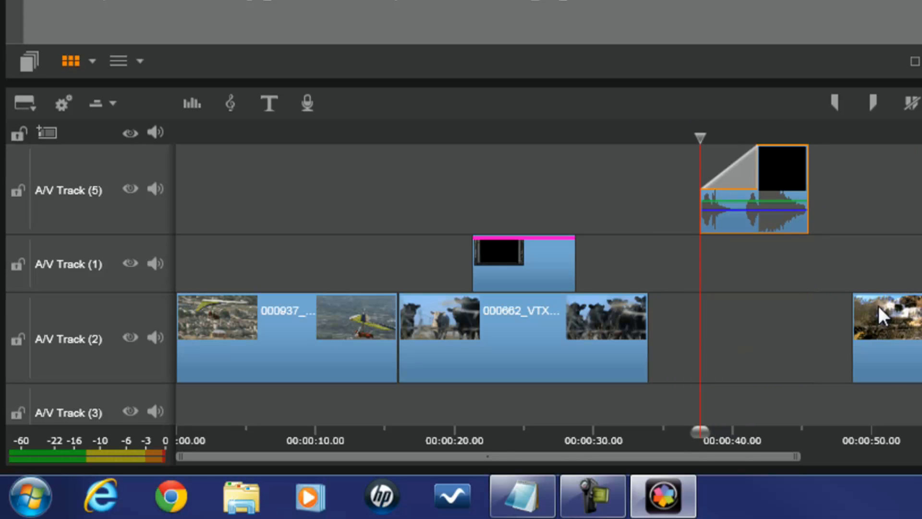
left_click_drag(912, 322, 733, 339)
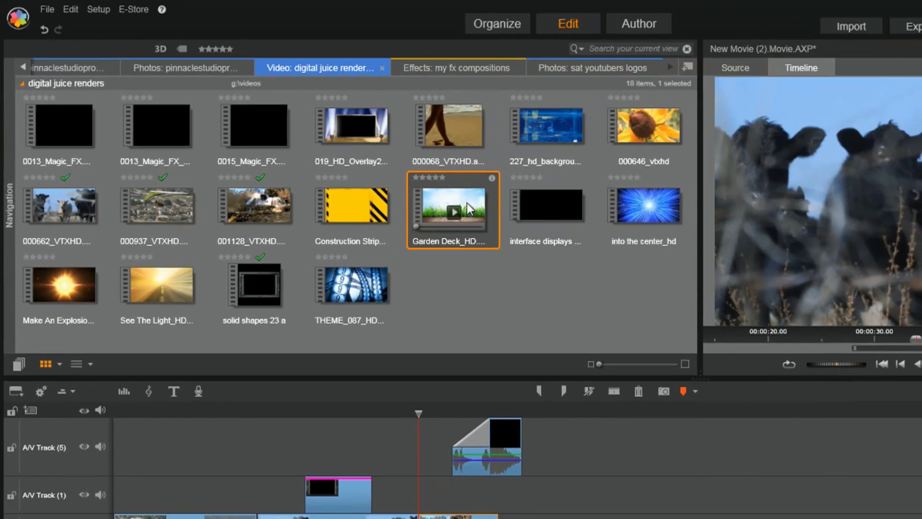
Place the Garden Deck_HD clip on A/V Track (1) at 00:00:58.00 and delete it again.
left_click_drag(467, 203, 635, 486)
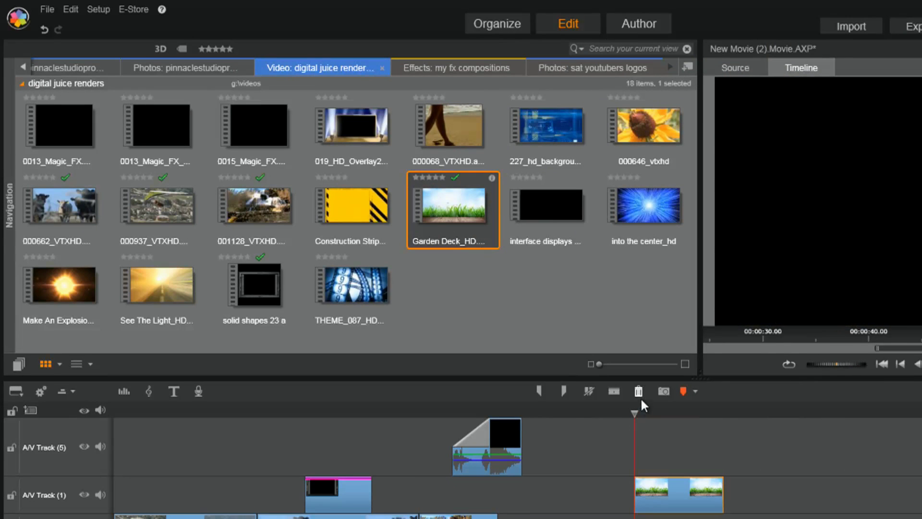
left_click(638, 391)
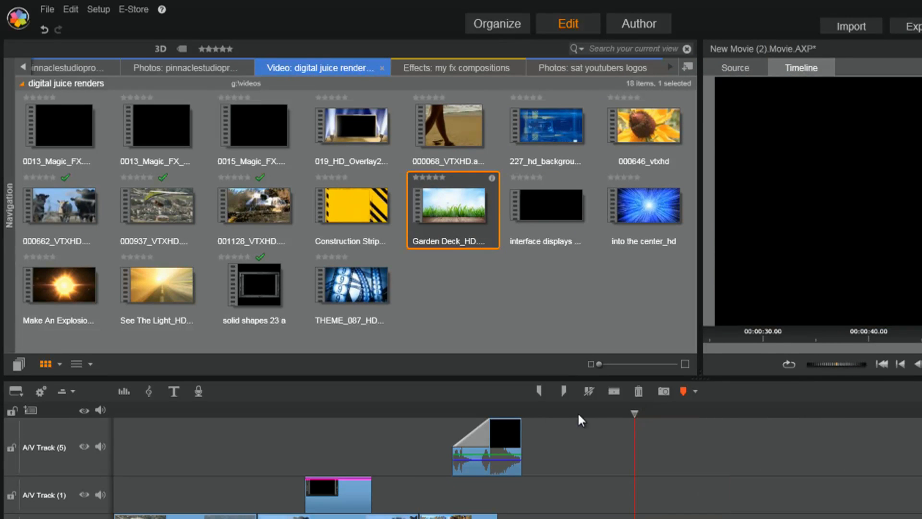
Send the Garden Deck_HD clip from the library to the timeline, locate it on A/V Track (4) and delete it.
right_click(475, 205)
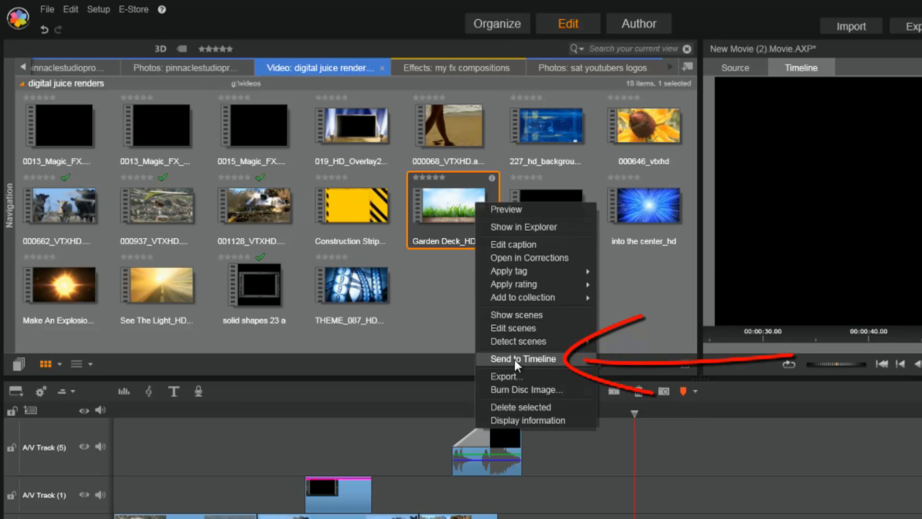
left_click(540, 359)
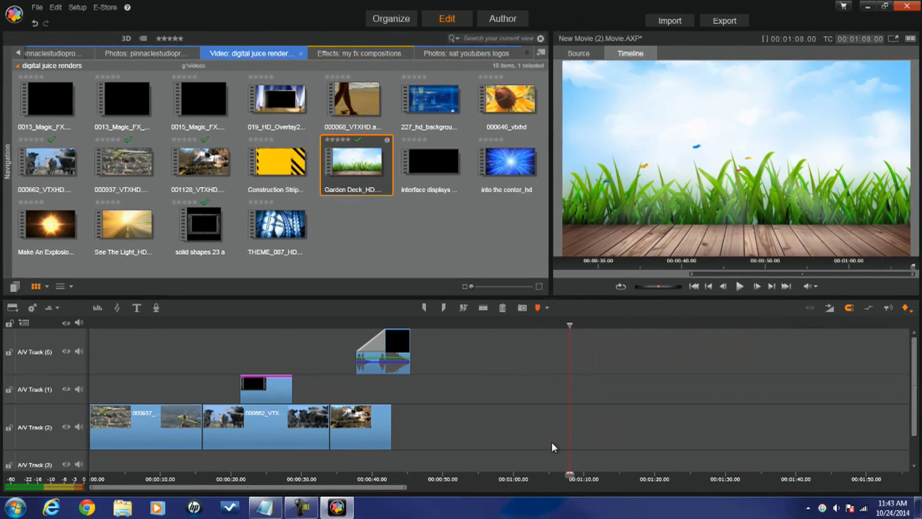
left_click_drag(916, 431, 920, 467)
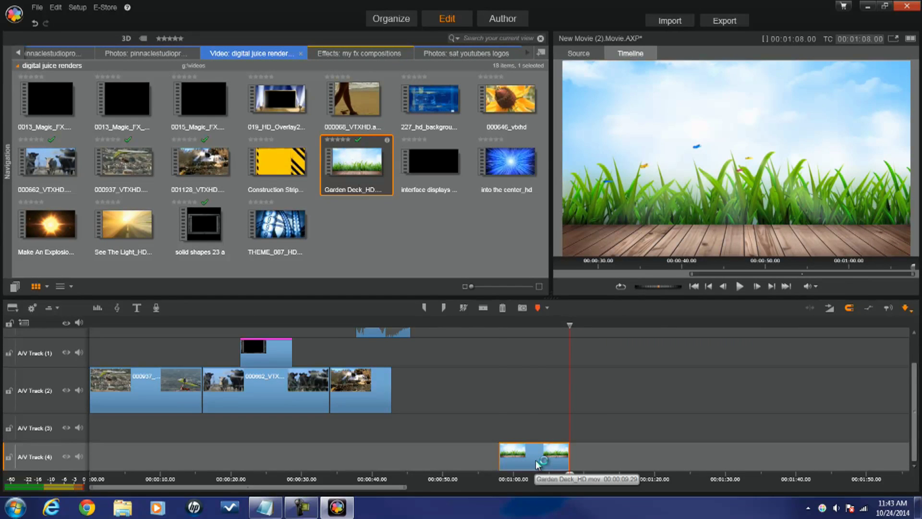
left_click(502, 309)
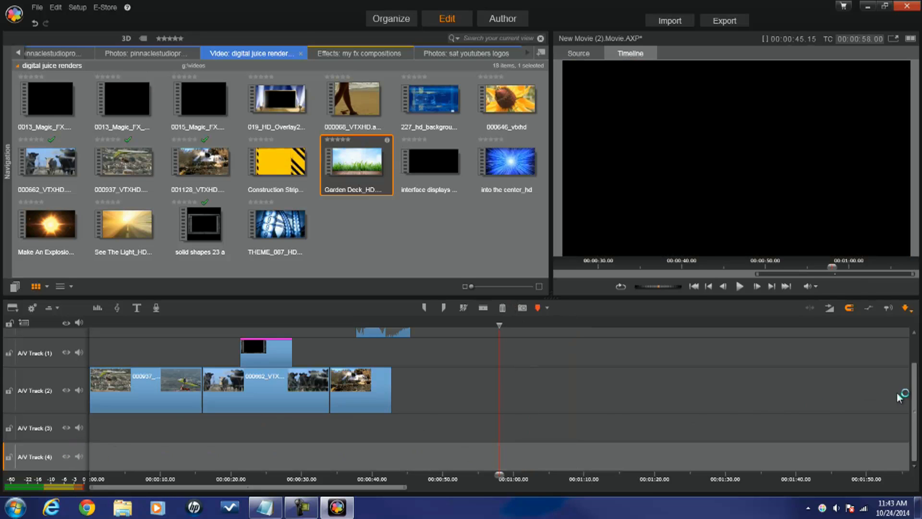
left_click_drag(915, 408, 915, 379)
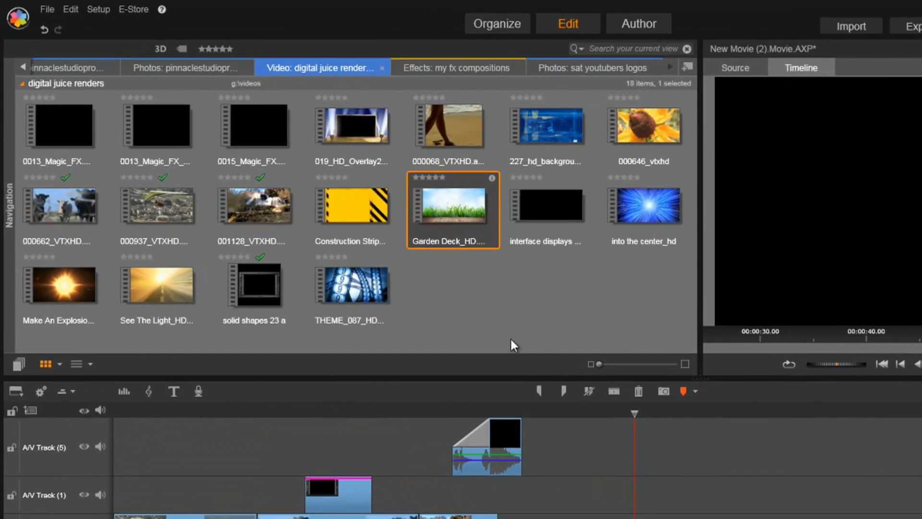
Make A/V Track (5) the target track and send the Garden Deck_HD clip from the source preview to the timeline.
left_click(442, 188)
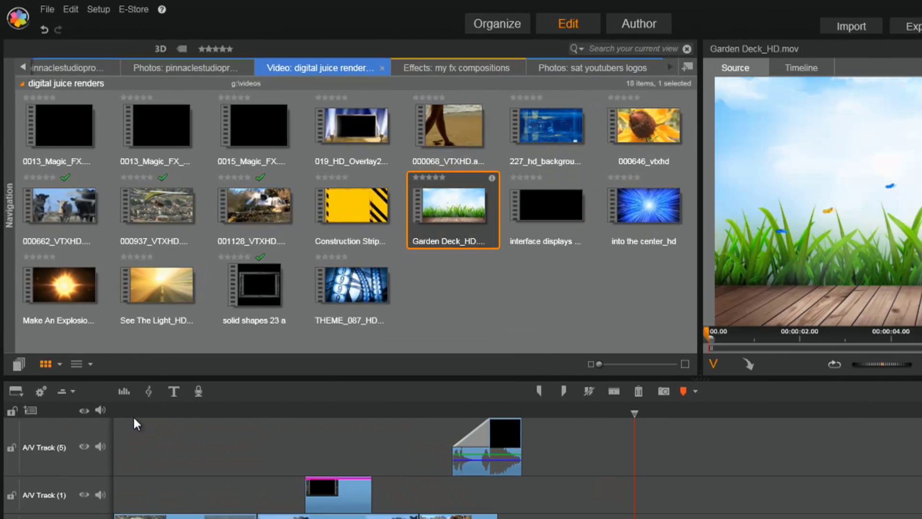
left_click(52, 430)
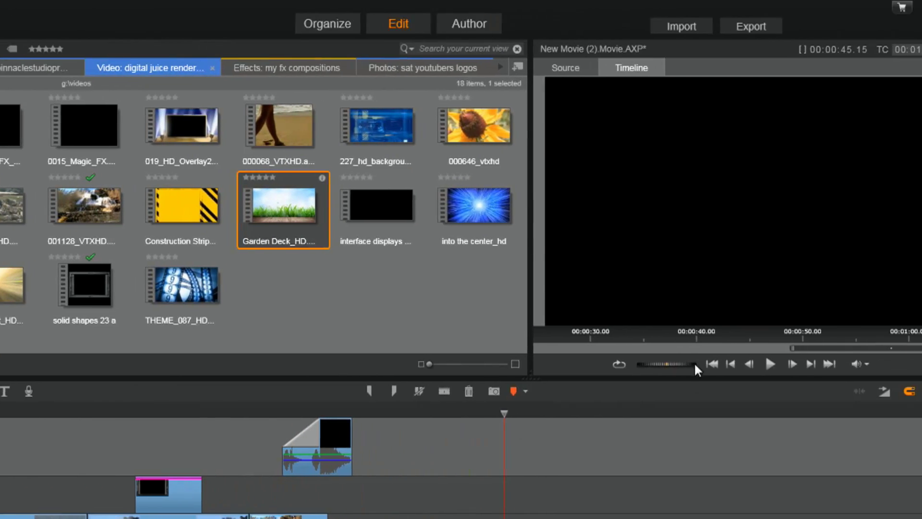
left_click(307, 209)
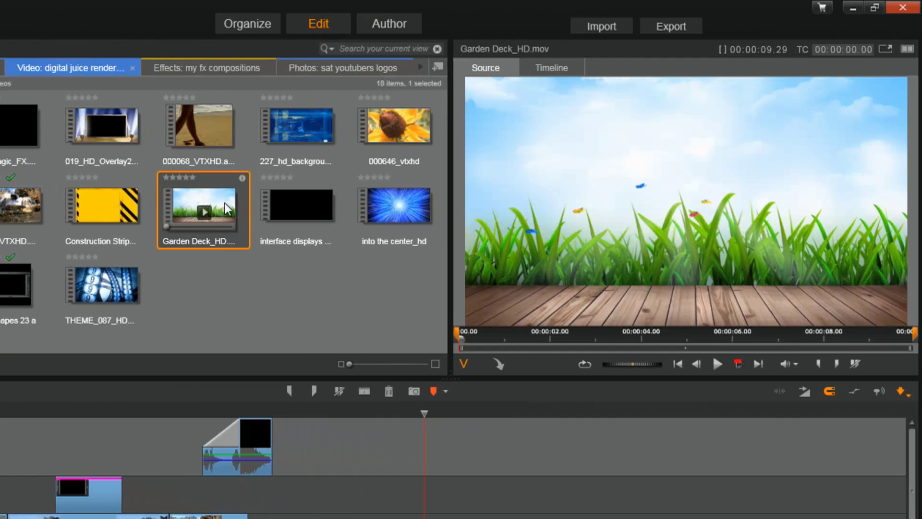
left_click(500, 364)
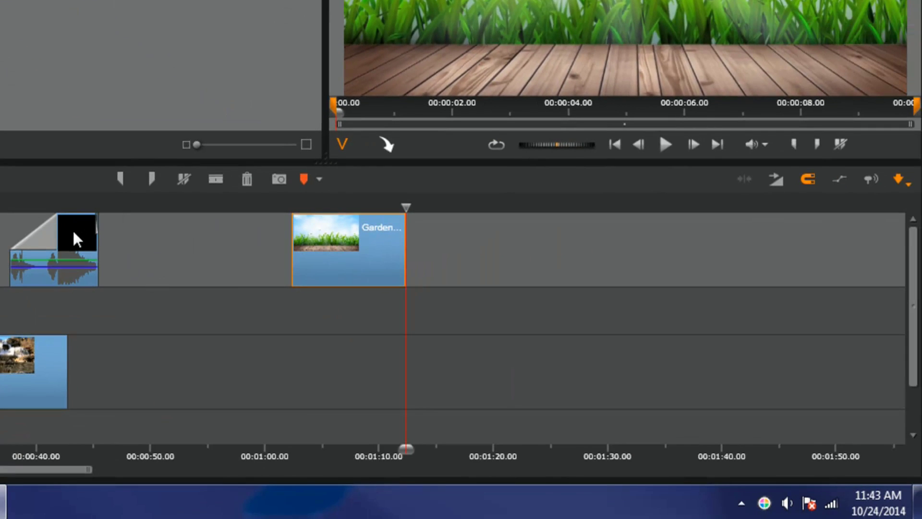
Move the intro clip to A/V Track (2) at about 00:01:16 and shrink its opening transition to nothing.
left_click_drag(74, 233, 511, 358)
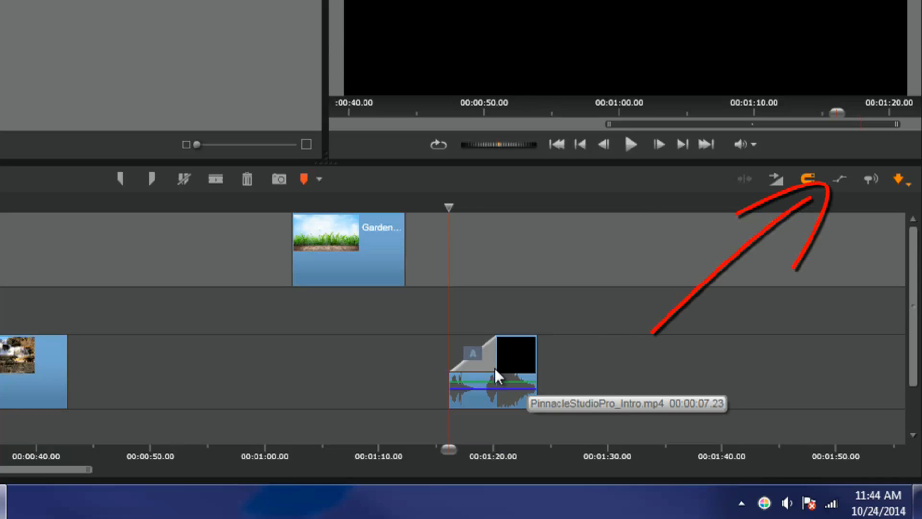
left_click_drag(497, 369, 451, 350)
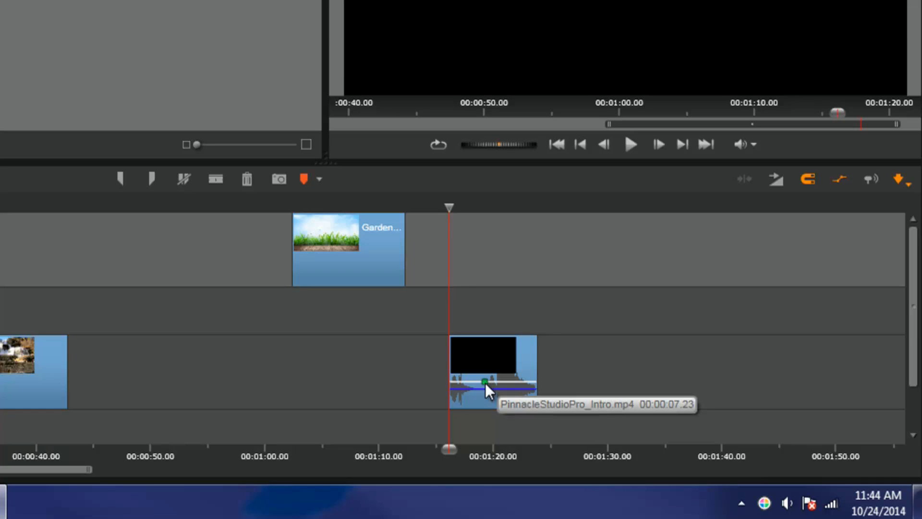
With keyframe editing on, add volume keyframes to the intro clip and lower the volume line between two of them to the bottom.
left_click(485, 383)
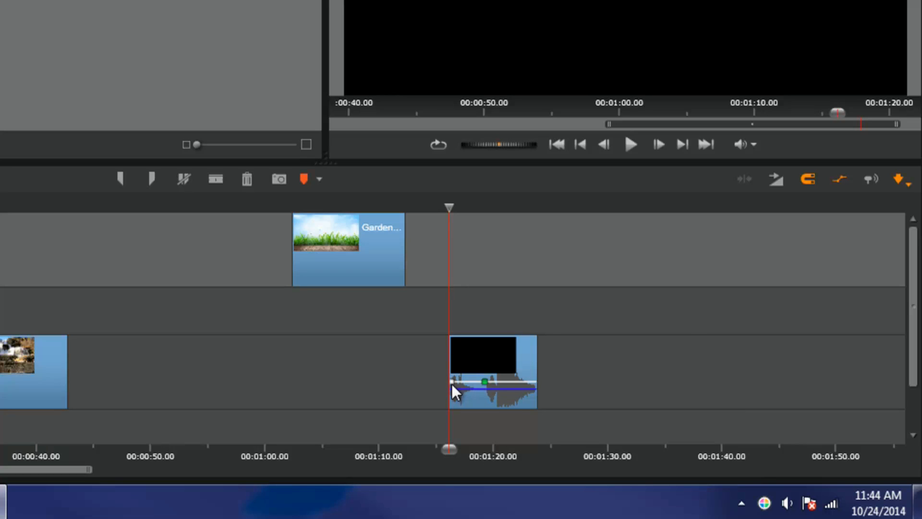
mouse_move(452, 382)
left_mouse_down()
mouse_move(455, 409)
mouse_move(442, 412)
mouse_move(435, 384)
left_mouse_up()
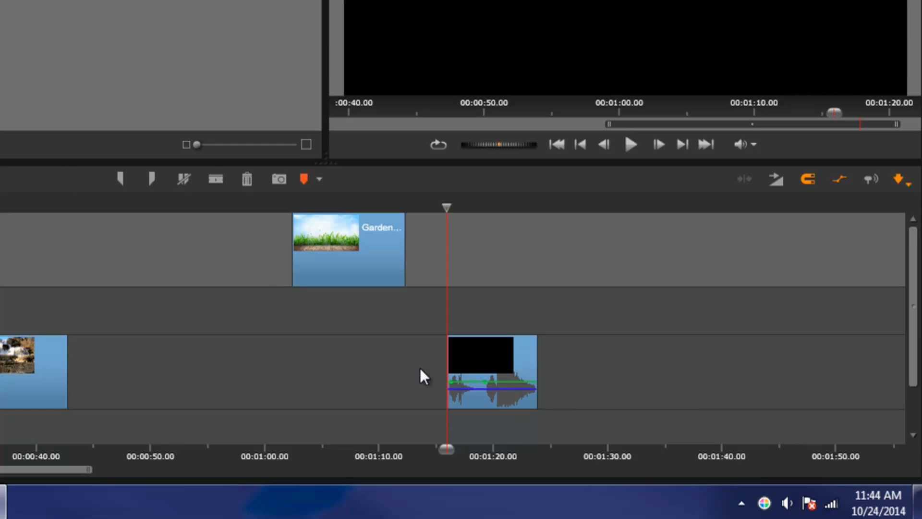
left_click(483, 383)
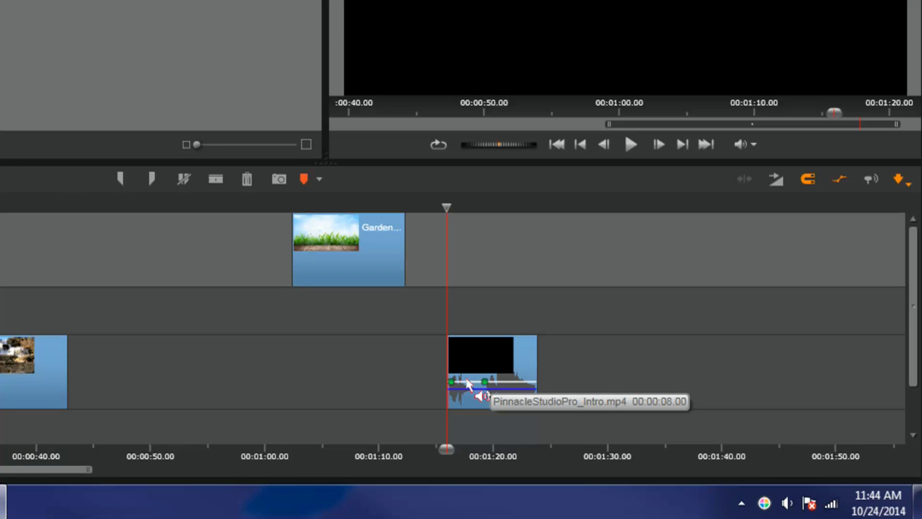
left_click(466, 382)
left_click_drag(476, 382, 476, 412)
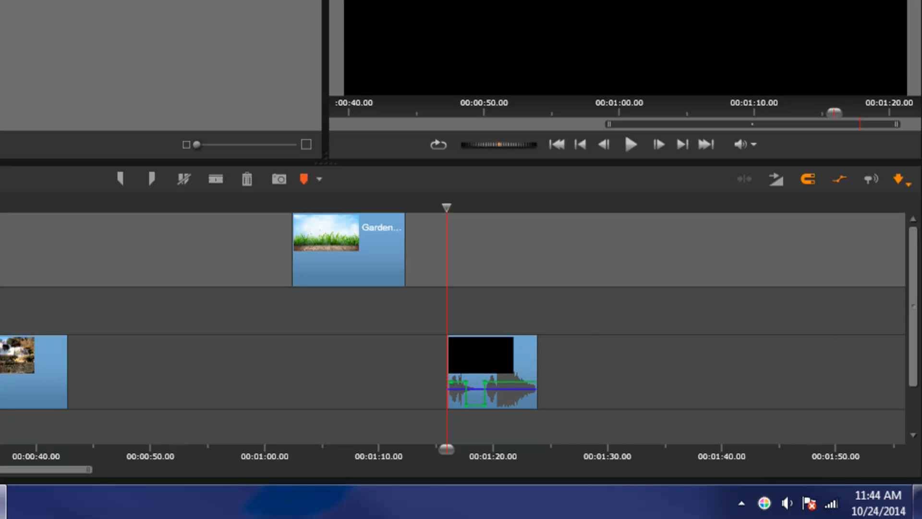
Align the intro clip on A/V Track (2) with the Garden Deck clip's start at 00:01:02.11 and place the playhead at 00:00:32.26.
left_click_drag(505, 358, 332, 364)
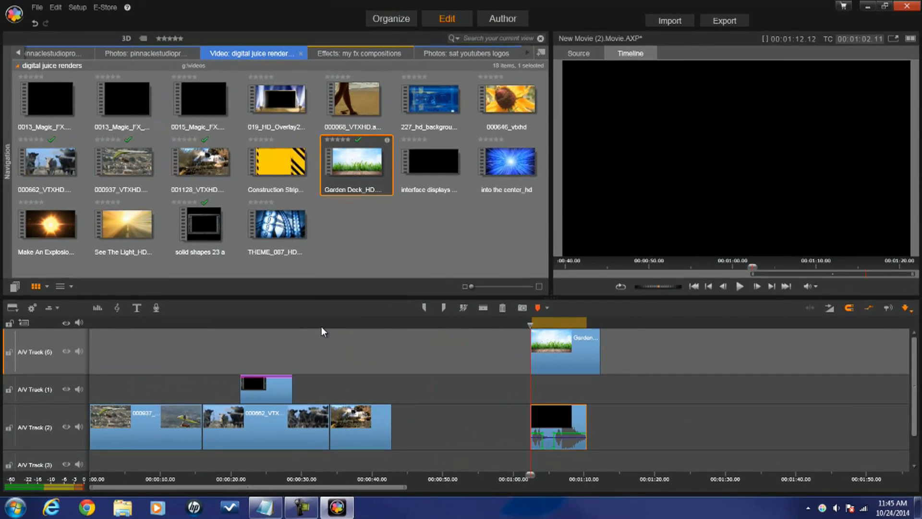
left_click(321, 328)
left_click_drag(321, 325, 322, 326)
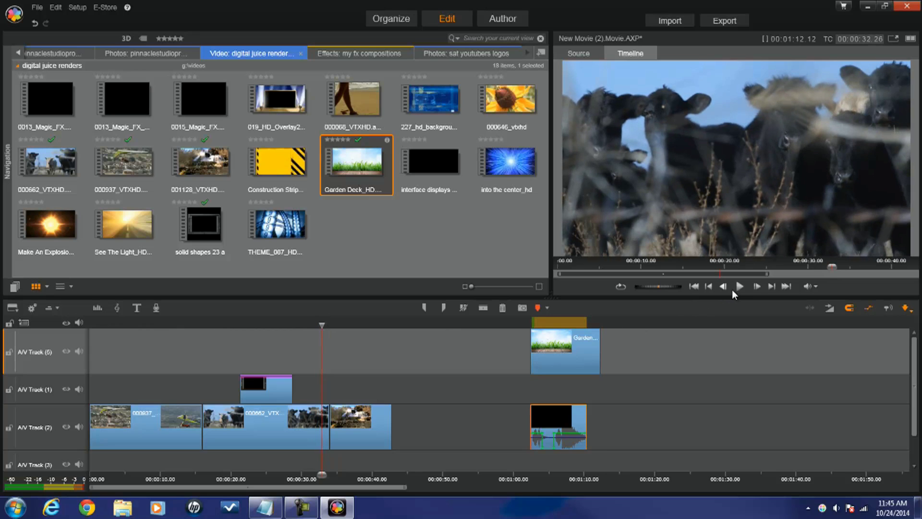
Play the timeline up to the cut between the cow and waterfall clips, and place the playhead at 00:00:33.05.
left_click(740, 286)
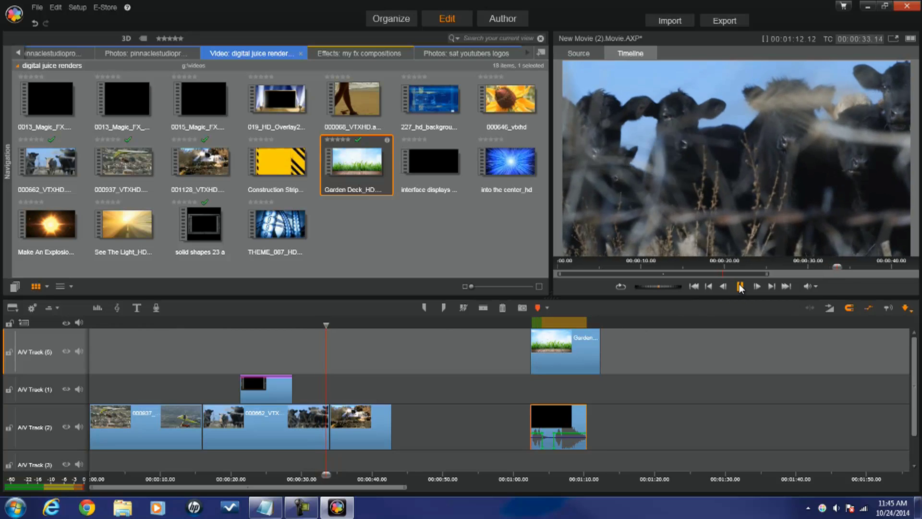
left_click(740, 287)
left_click(324, 331)
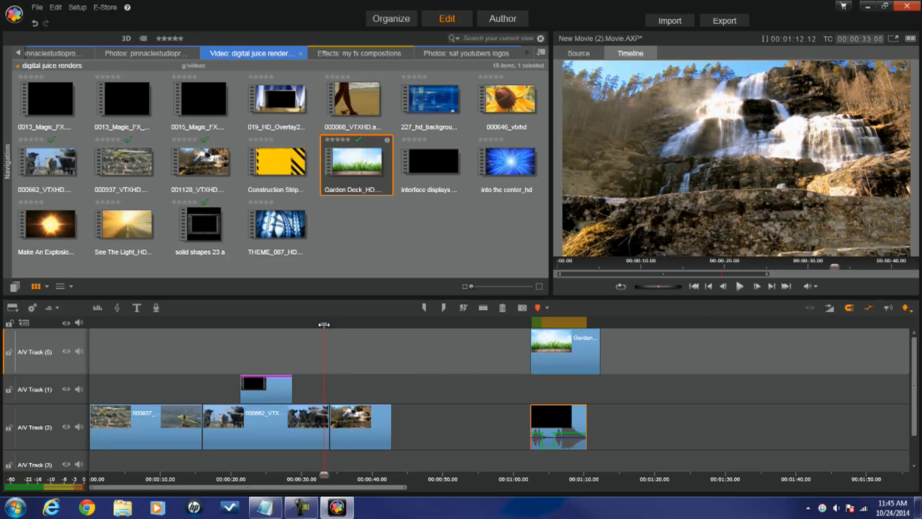
Delete the Garden Deck clip from A/V Track (5) and the intro clip below it from A/V Track (2).
left_click(569, 365)
left_click(503, 311)
left_click(564, 416)
left_click(502, 309)
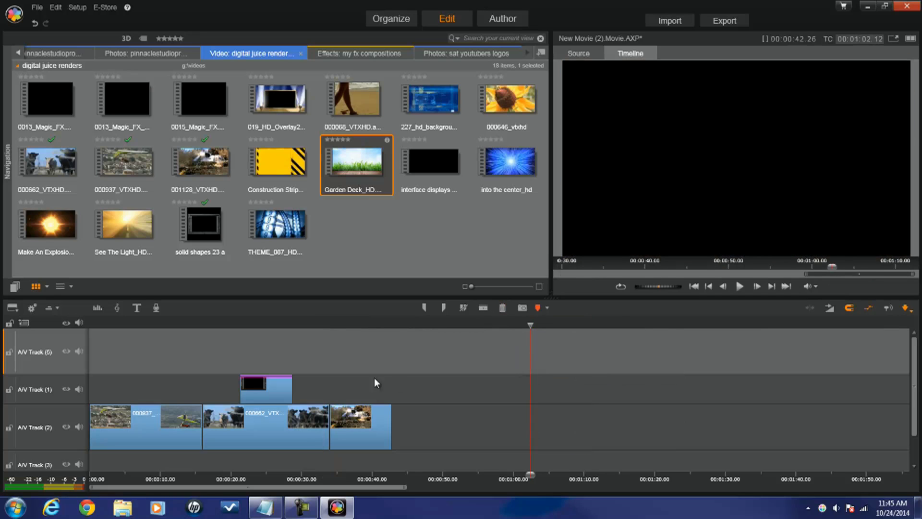
Play the timeline from 00:00:32.26 across the hard cut between the cow and waterfall clips.
left_click(322, 331)
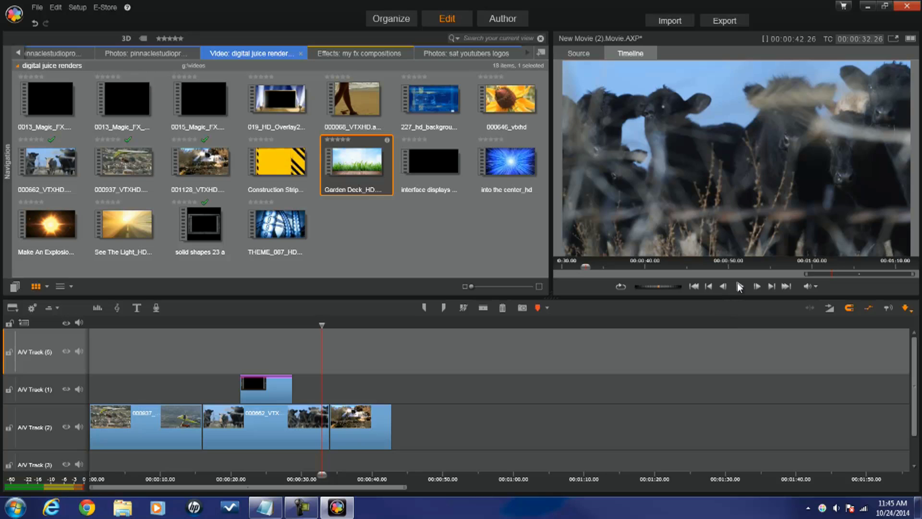
left_click(740, 286)
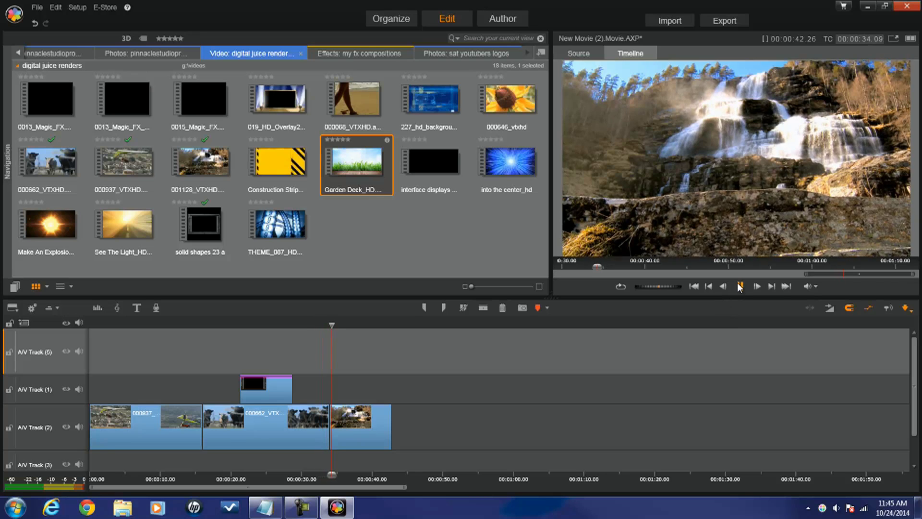
left_click(739, 286)
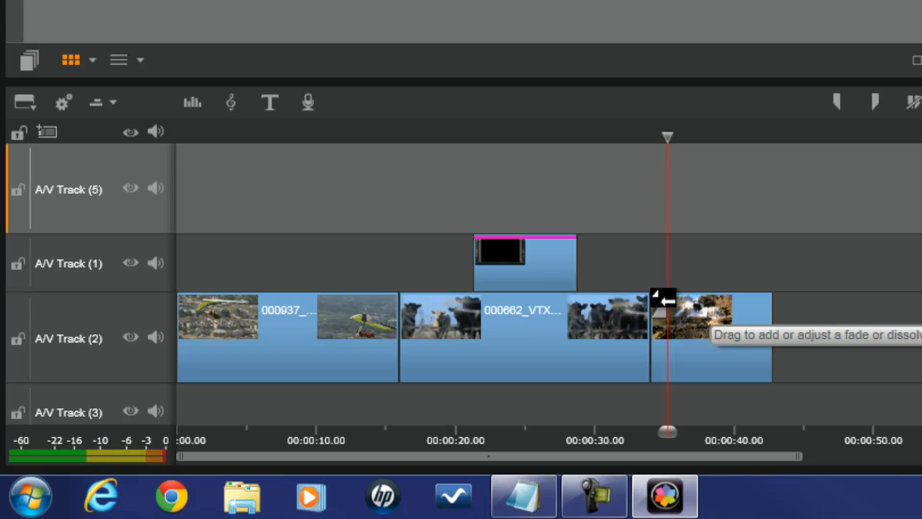
Add a dissolve about 3 seconds long at the start of the 001128_VTXHD waterfall clip and play it back.
left_click_drag(663, 299, 708, 332)
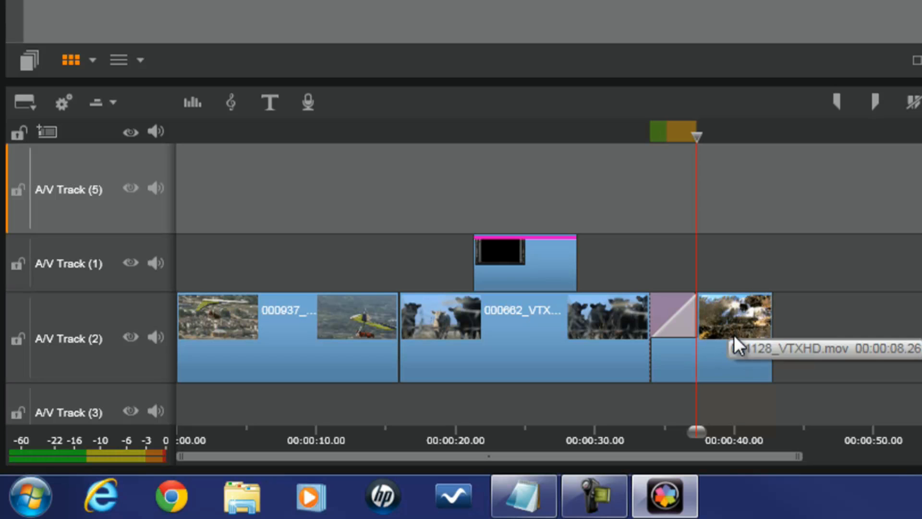
left_click(616, 137)
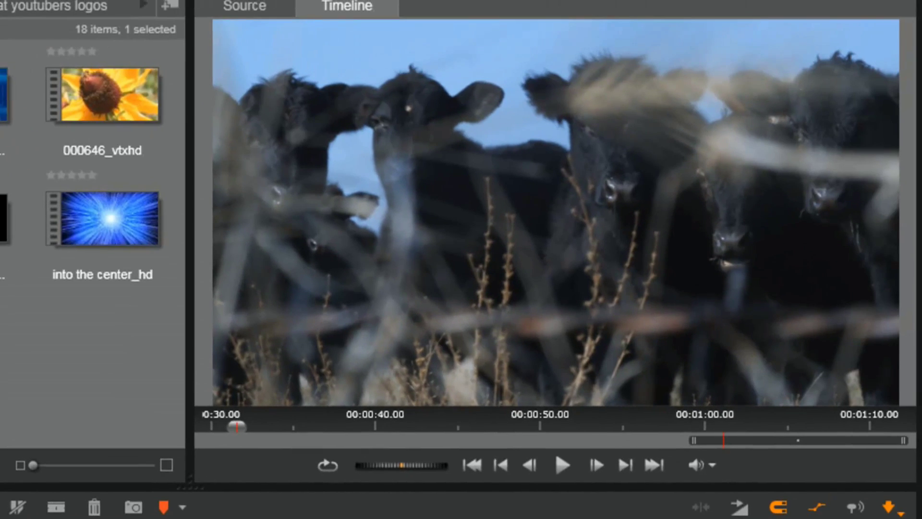
left_click(557, 464)
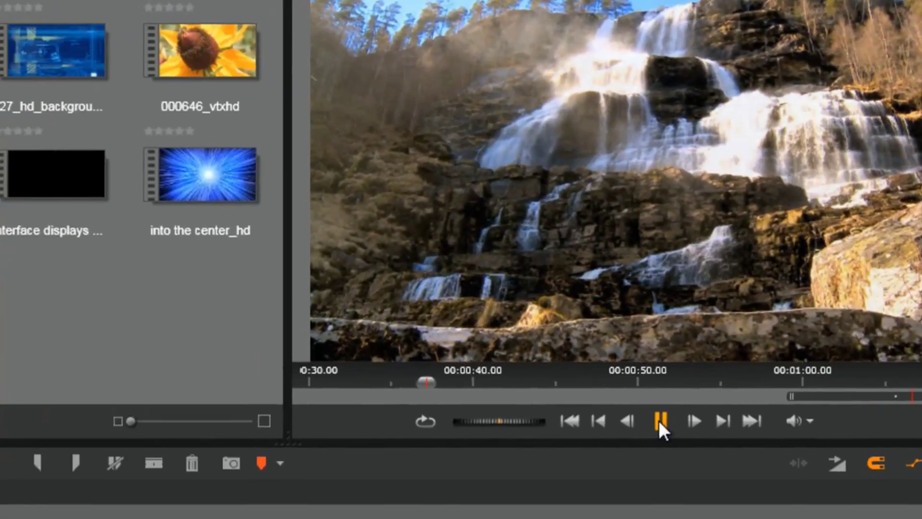
left_click(660, 421)
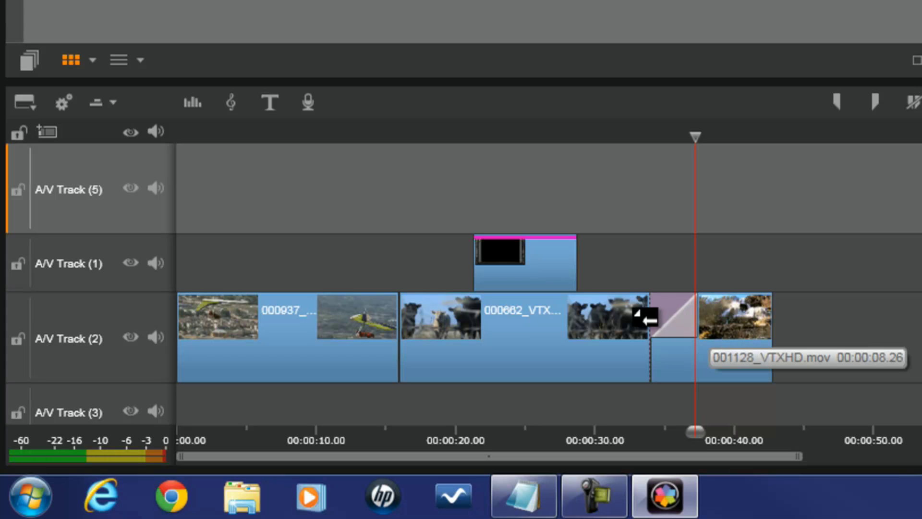
Add a fade-out about 3 seconds long at the end of the 000662_VTXHD cow clip and play across the cut.
left_click_drag(643, 315, 597, 320)
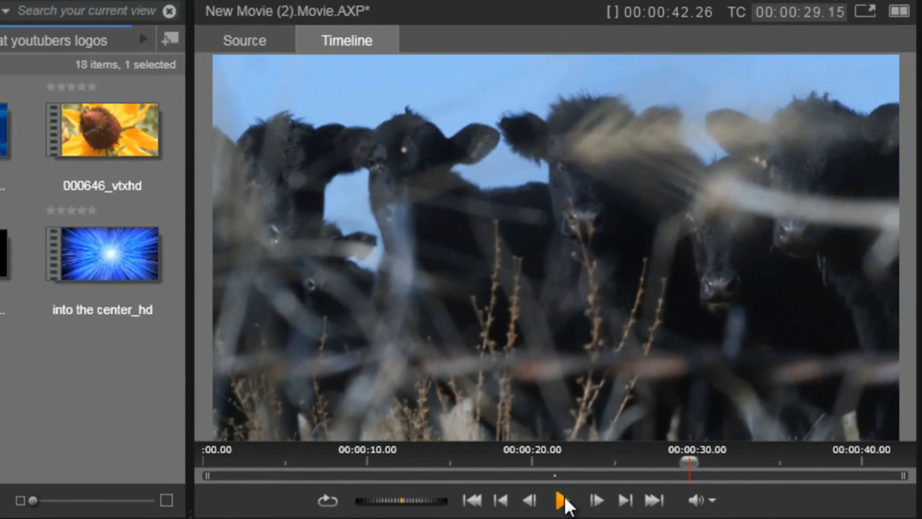
left_click(562, 501)
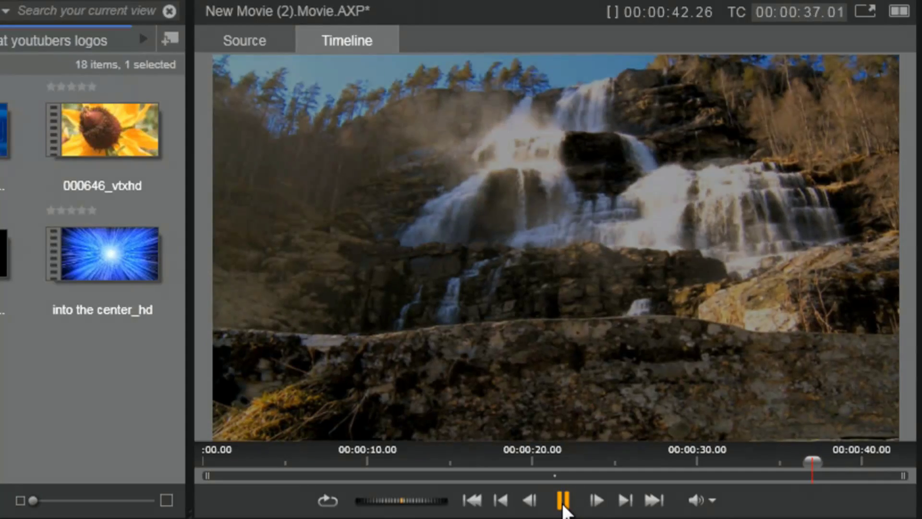
left_click(564, 501)
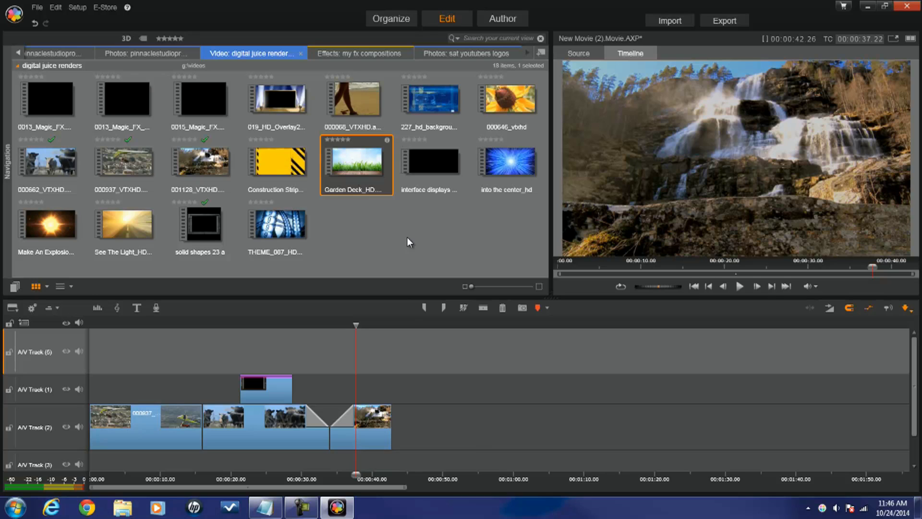
Add a library tab, collapse the Video and Effects groups, and show all transitions in it.
left_click(540, 54)
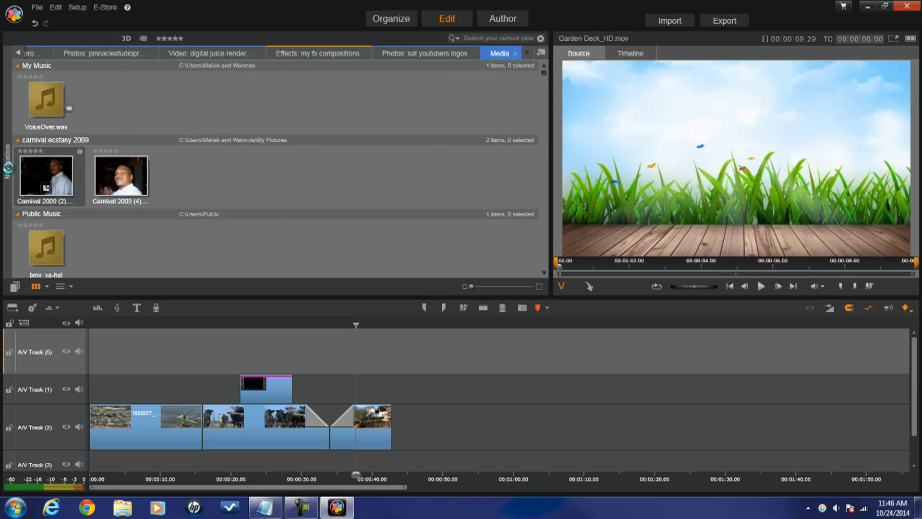
left_click(10, 170)
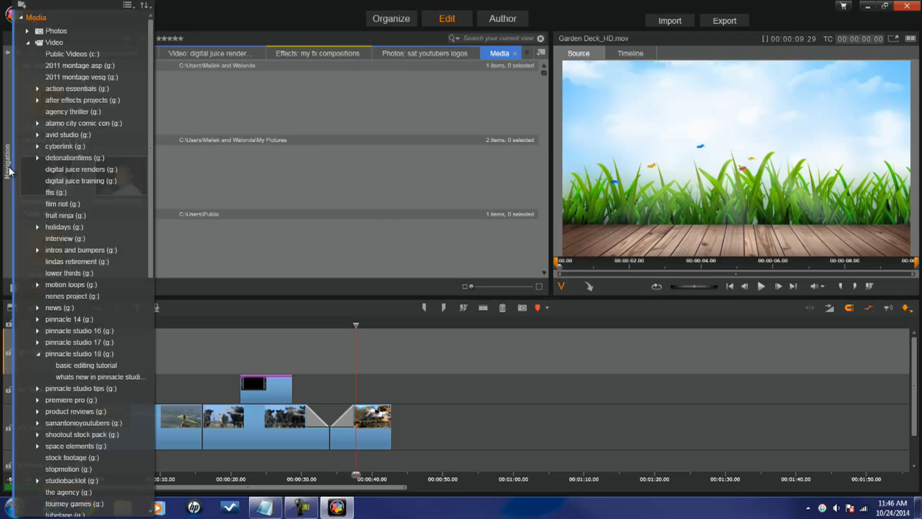
left_click(28, 46)
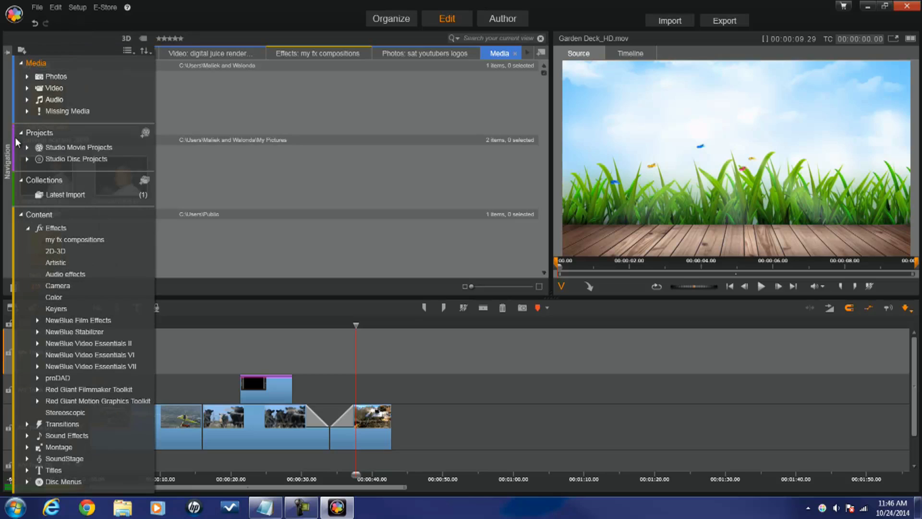
left_click(28, 229)
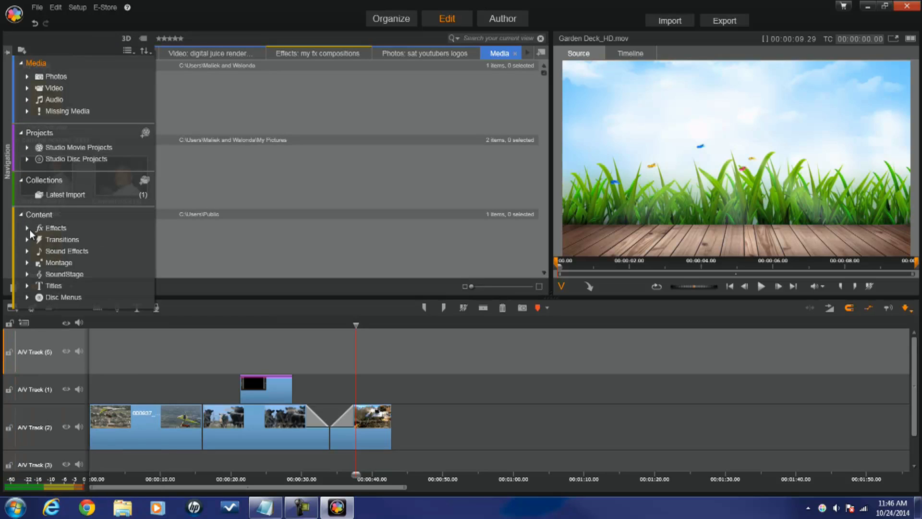
left_click(59, 240)
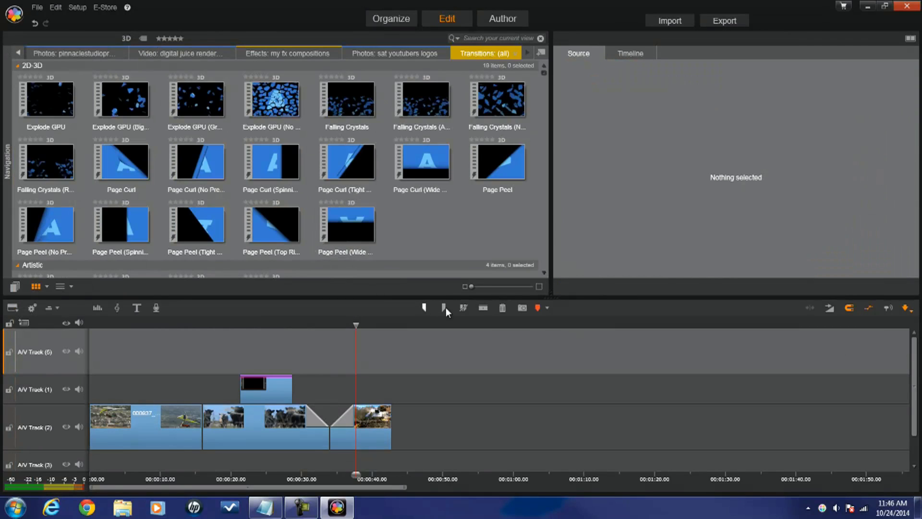
Apply the wide Page Peel transition to the end of the 000937 hang glider clip and play it back.
left_click_drag(368, 219, 189, 419)
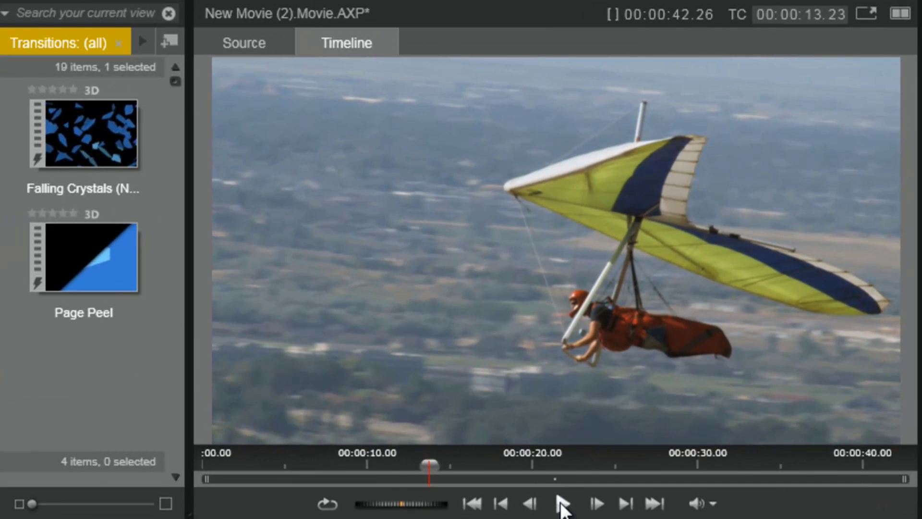
left_click(562, 506)
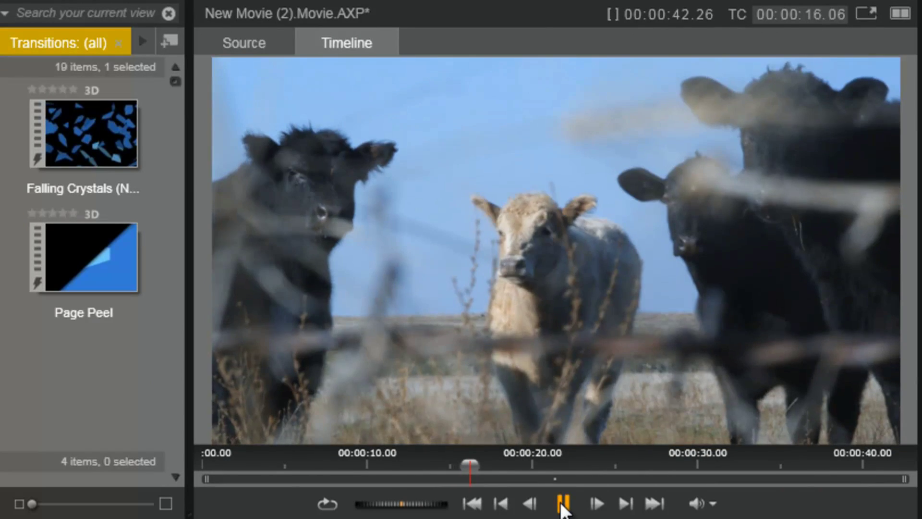
left_click(562, 506)
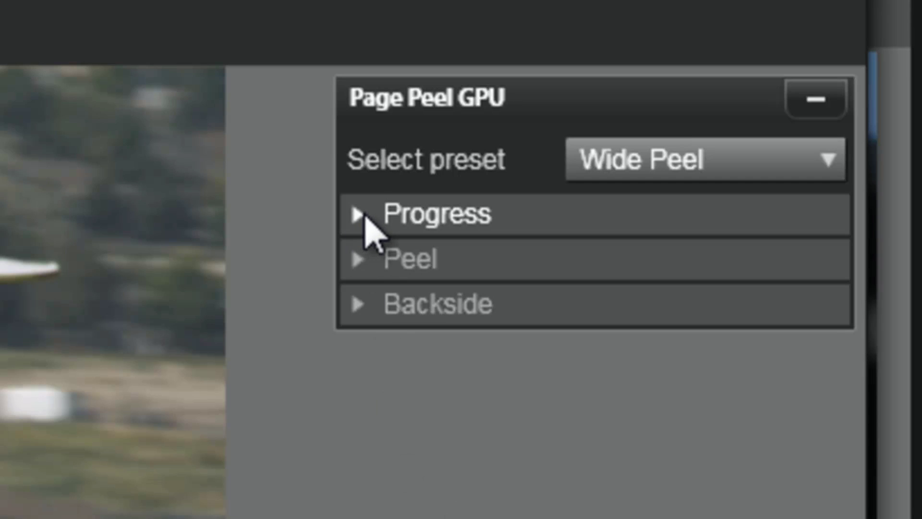
Review the Page Peel transition's Progress, Peel and Backside settings, and lengthen this transition out to 04.13.
left_click(364, 217)
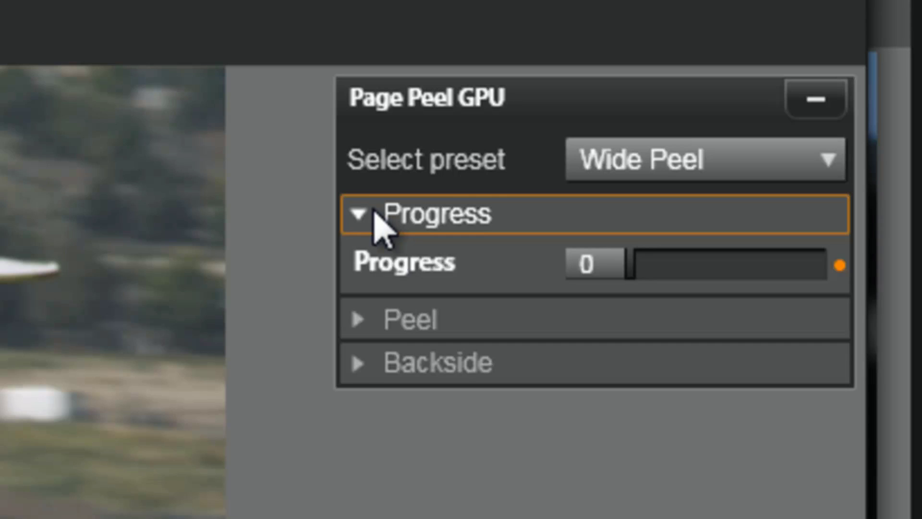
left_click(378, 211)
left_click(361, 259)
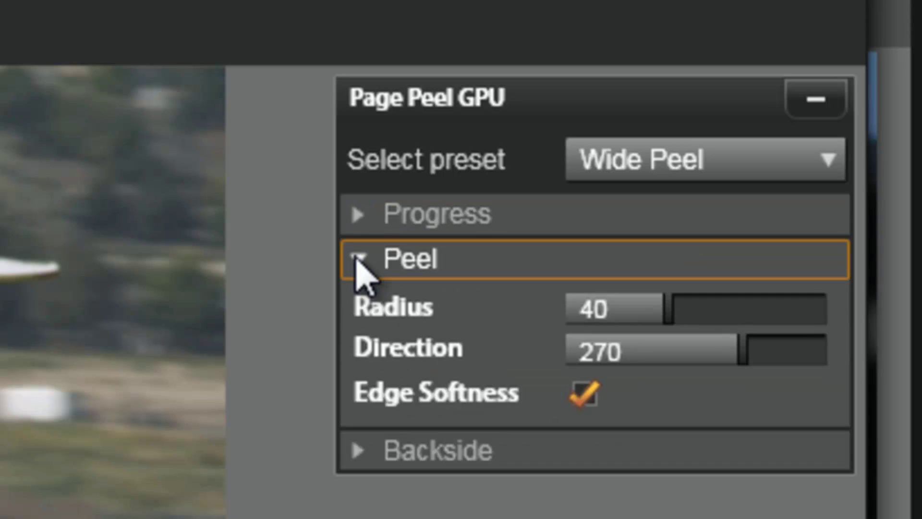
left_click(361, 260)
left_click(361, 308)
left_click(361, 307)
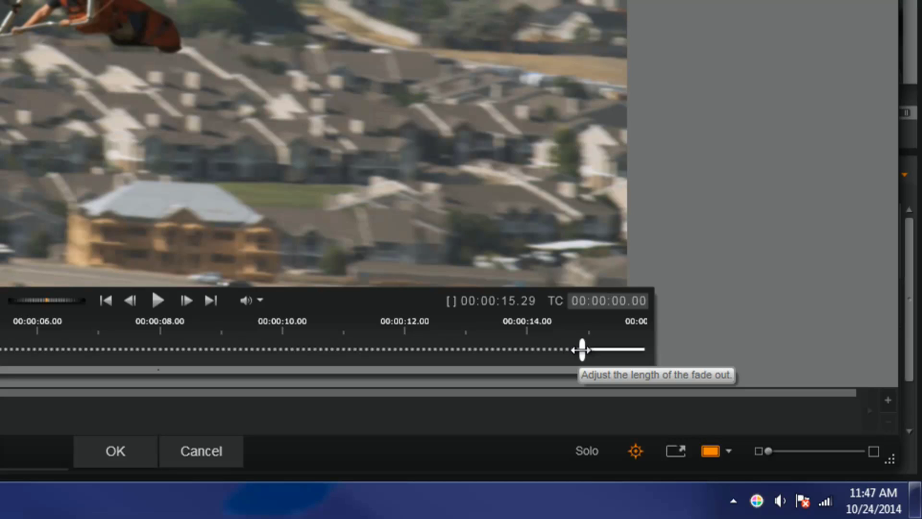
left_click_drag(582, 349, 371, 360)
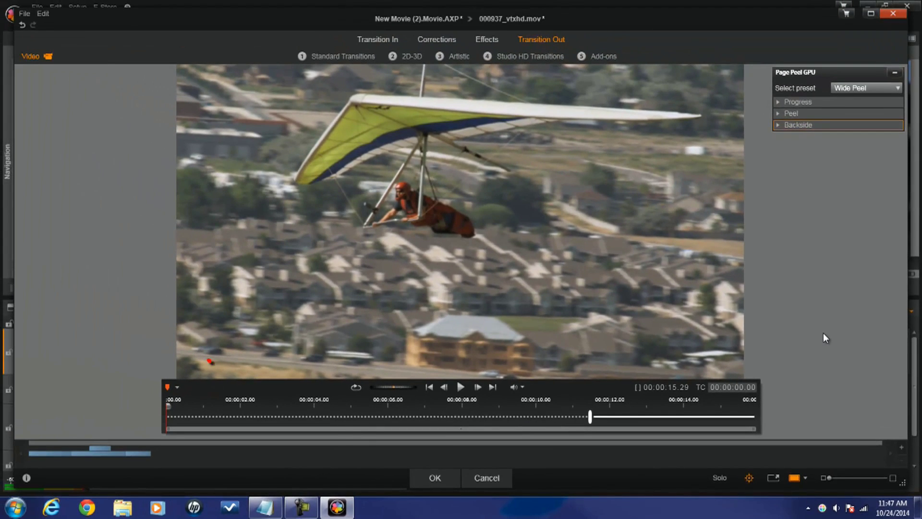
left_click(434, 477)
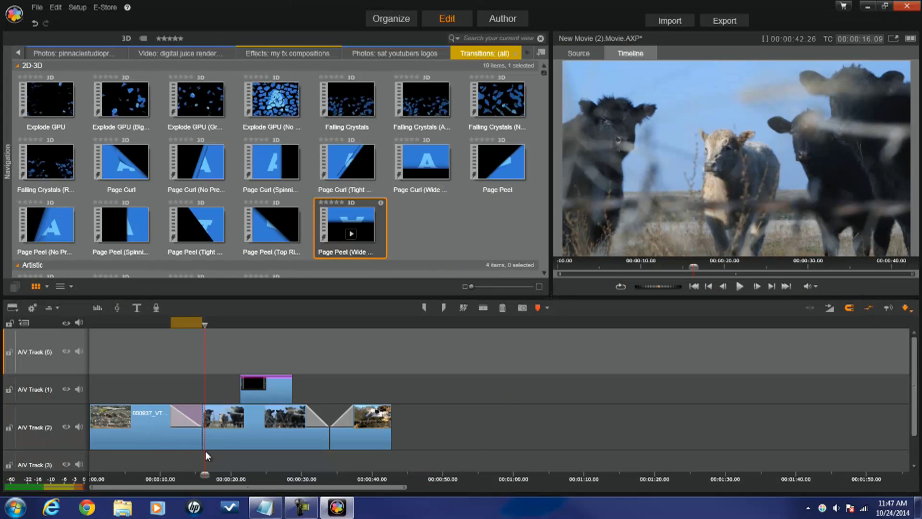
Open the edit dialog of the Page Peel transition on the 000937 clip to view its reverse and duration options, and close it.
right_click(181, 416)
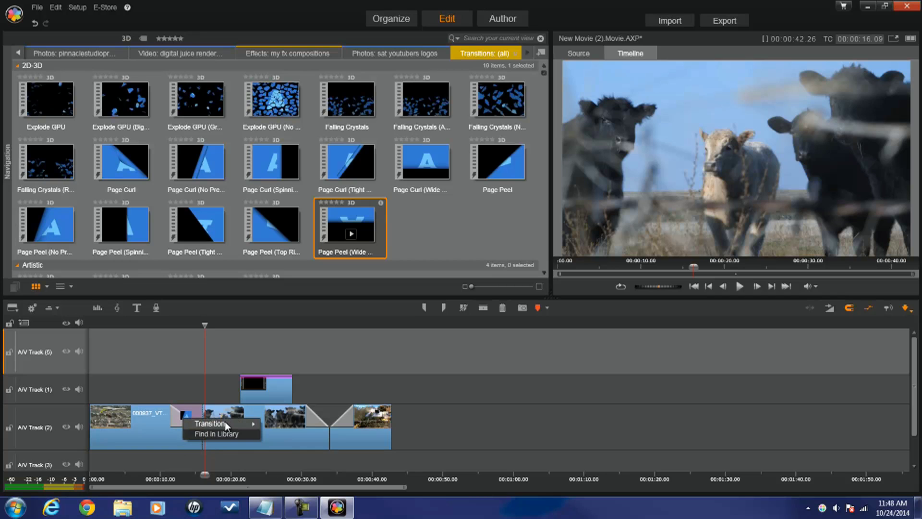
mouse_move(225, 422)
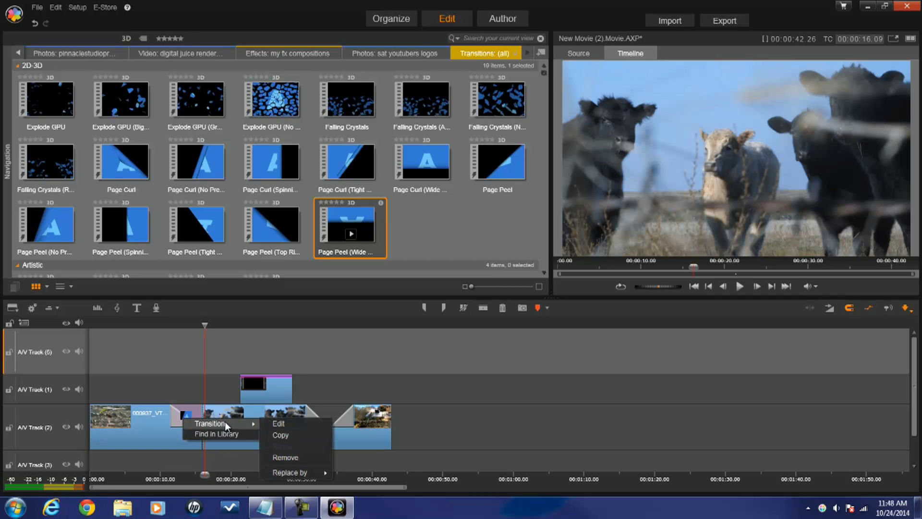
left_click(279, 424)
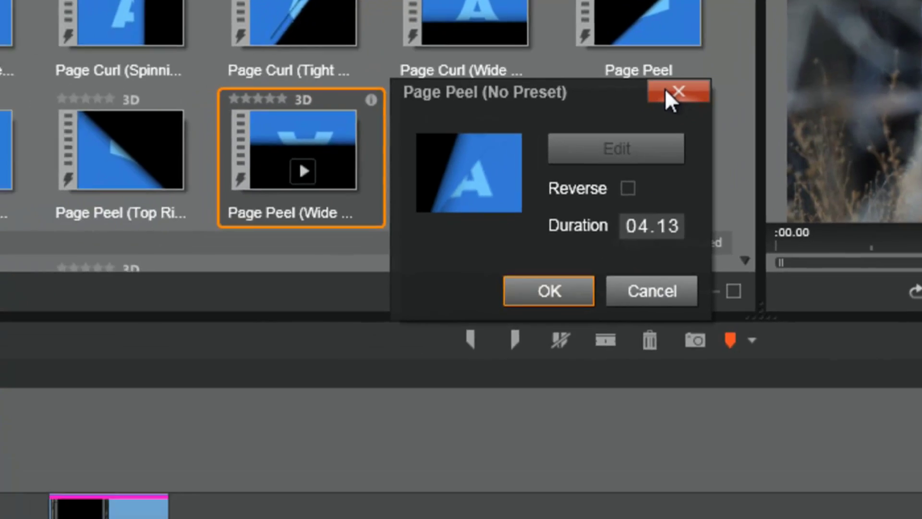
left_click(666, 90)
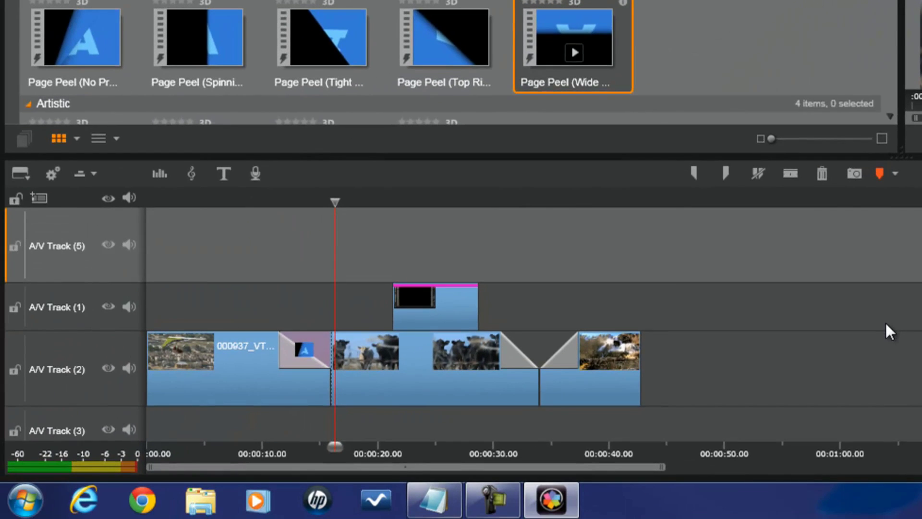
Split the 001128_VTXHD waterfall clip at 00:00:39.14 and delete the part after the cut.
left_click_drag(338, 205, 595, 218)
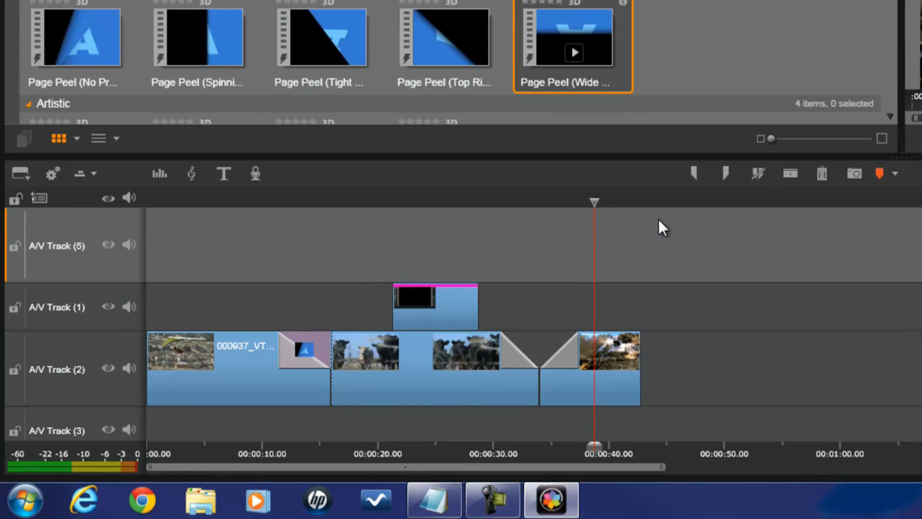
left_click_drag(597, 200, 602, 205)
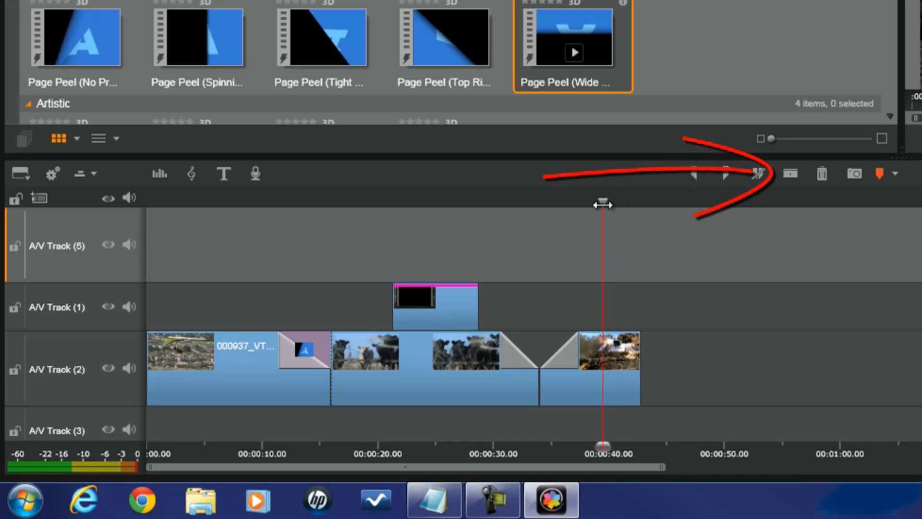
left_click(789, 174)
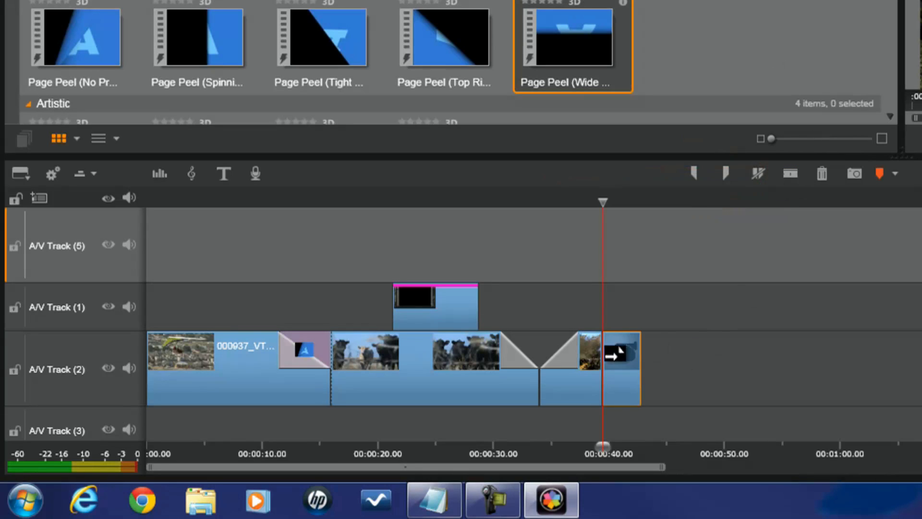
mouse_move(626, 367)
left_mouse_down()
mouse_move(732, 371)
mouse_move(749, 304)
mouse_move(737, 354)
mouse_move(639, 362)
left_mouse_up()
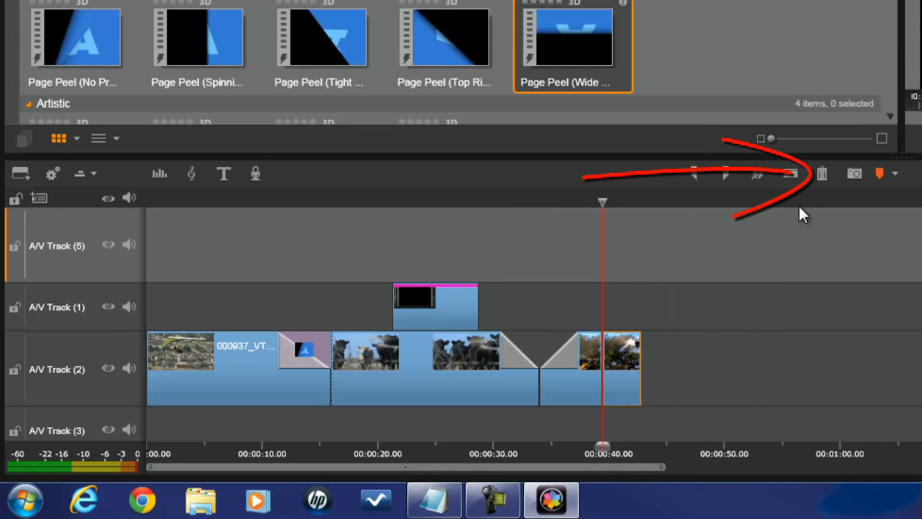
left_click(819, 174)
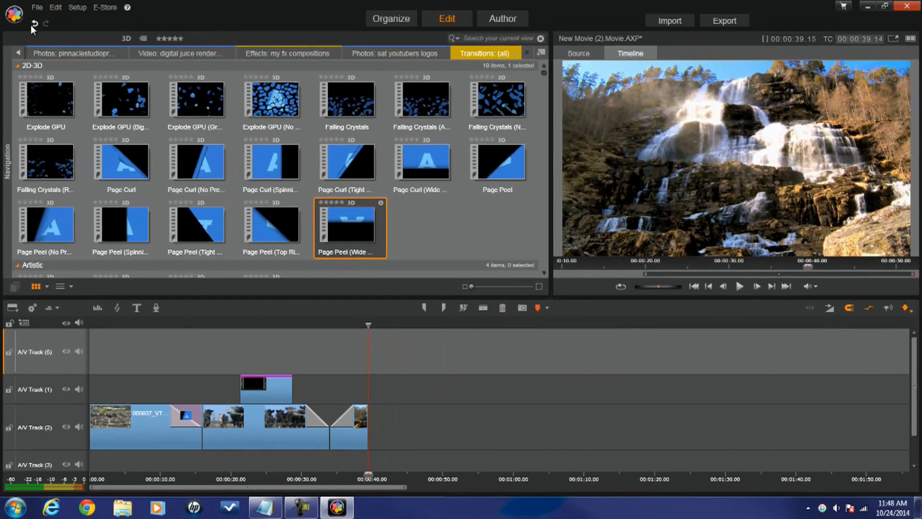
Undo and redo the deletion of the waterfall clip's second part, and extend the remaining clip's end out to 00:00:42.26.
left_click(33, 24)
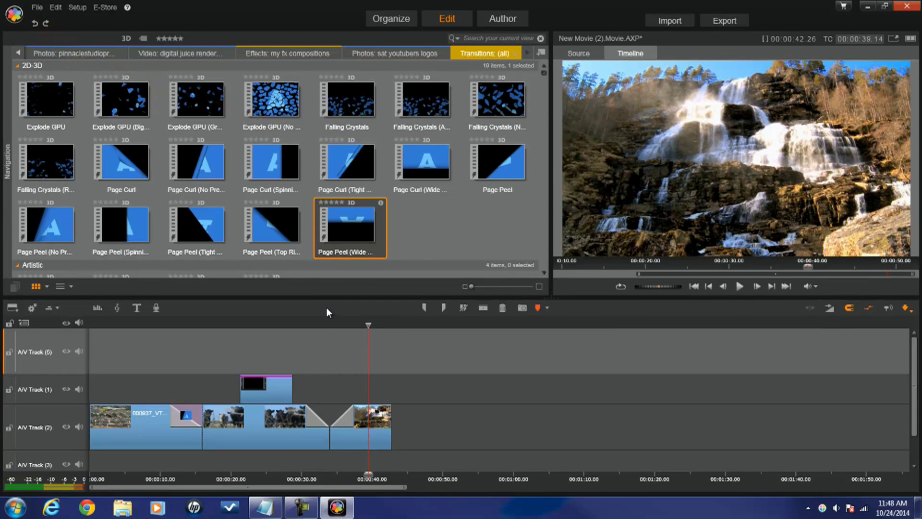
left_click(45, 26)
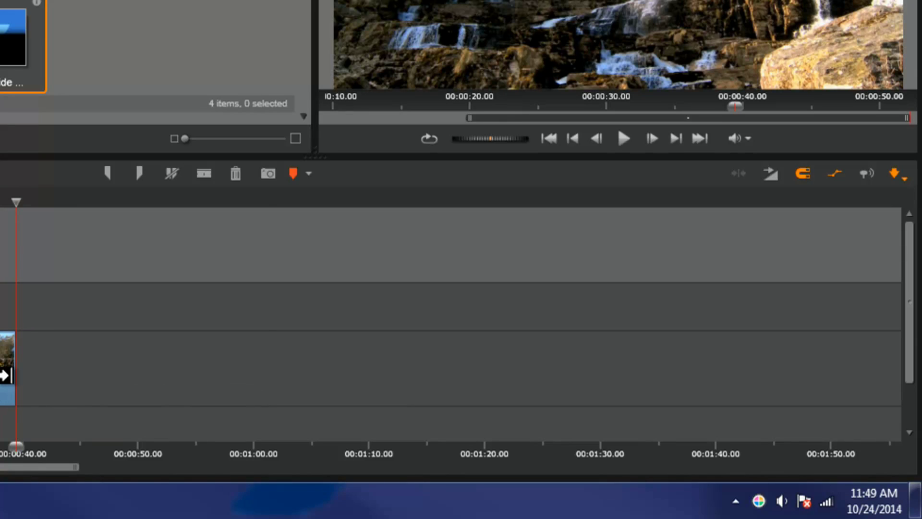
left_click_drag(6, 375, 41, 378)
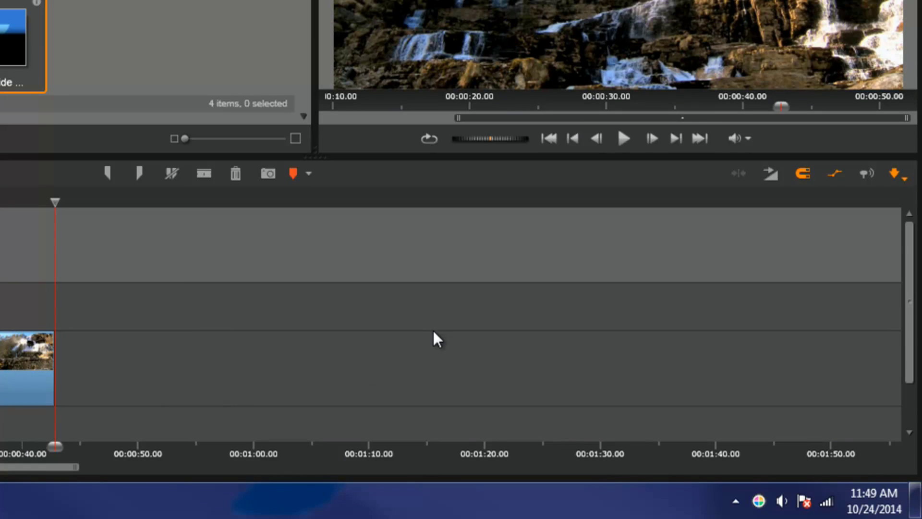
Switch the timeline editing mode to insert, and open the Trim Editor at the end of the waterfall clip and close it.
left_click(903, 178)
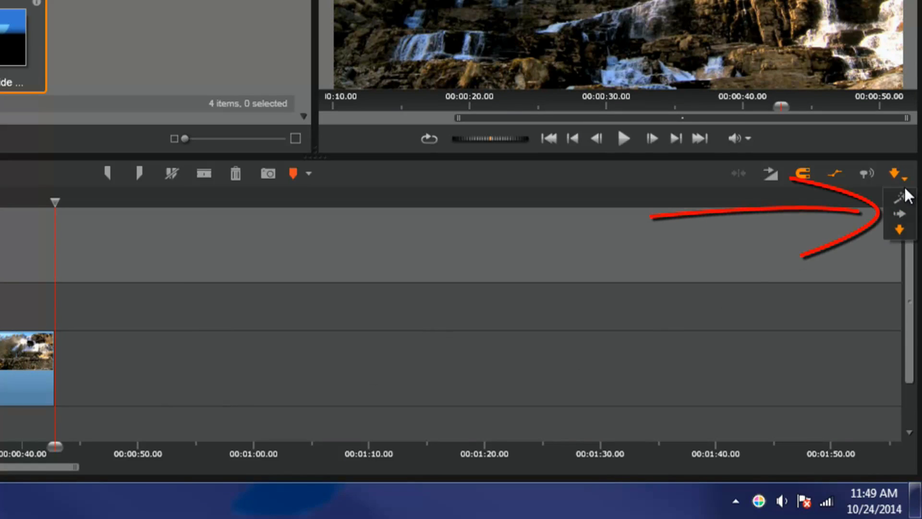
left_click(902, 211)
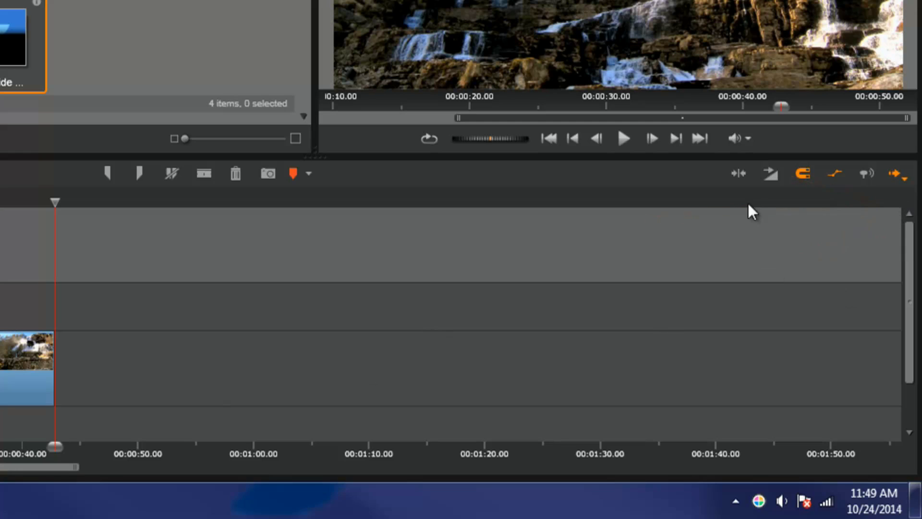
left_click(738, 171)
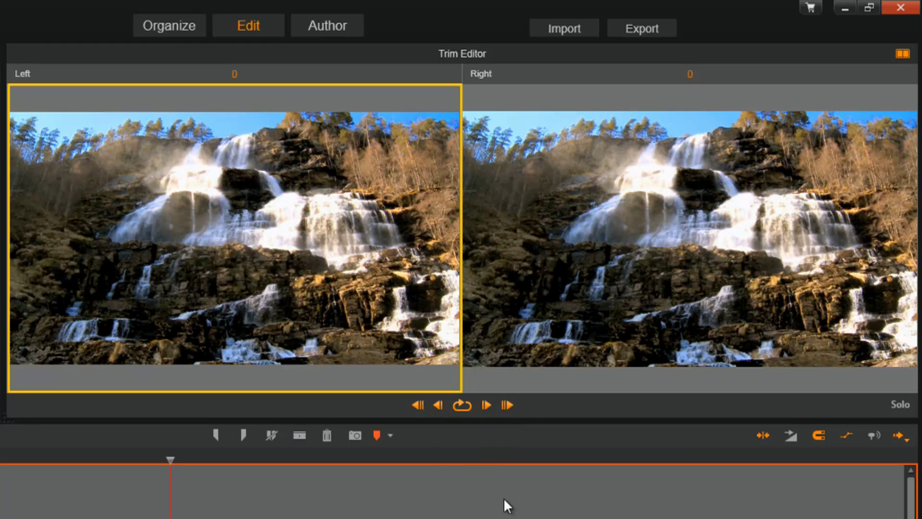
left_click(764, 433)
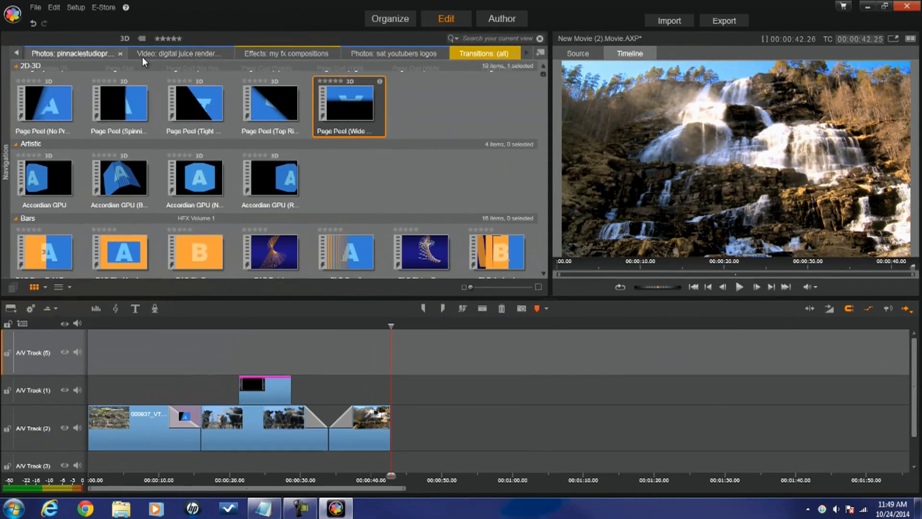
Show the digital juice renders videos in the library and move the waterfall clip on A/V Track (2) to start at 00:00:46.01.
left_click(163, 53)
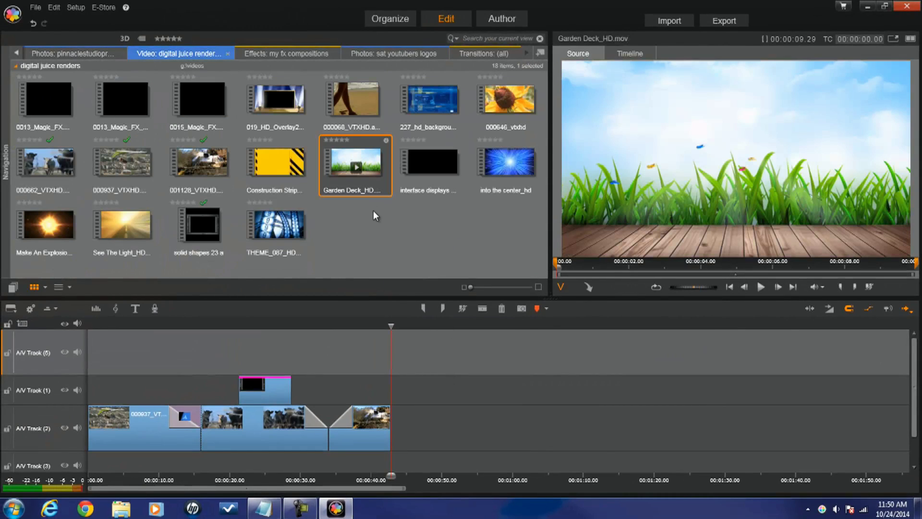
left_click_drag(378, 428, 463, 429)
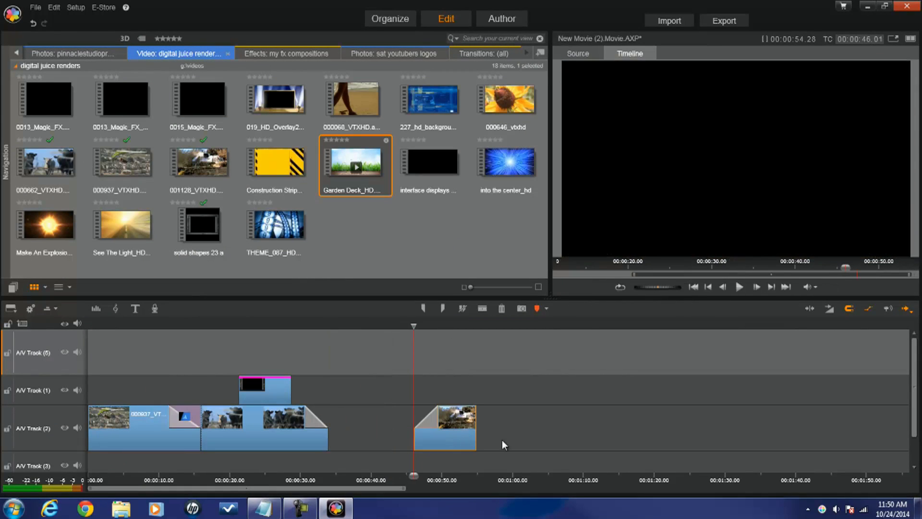
left_click(65, 415)
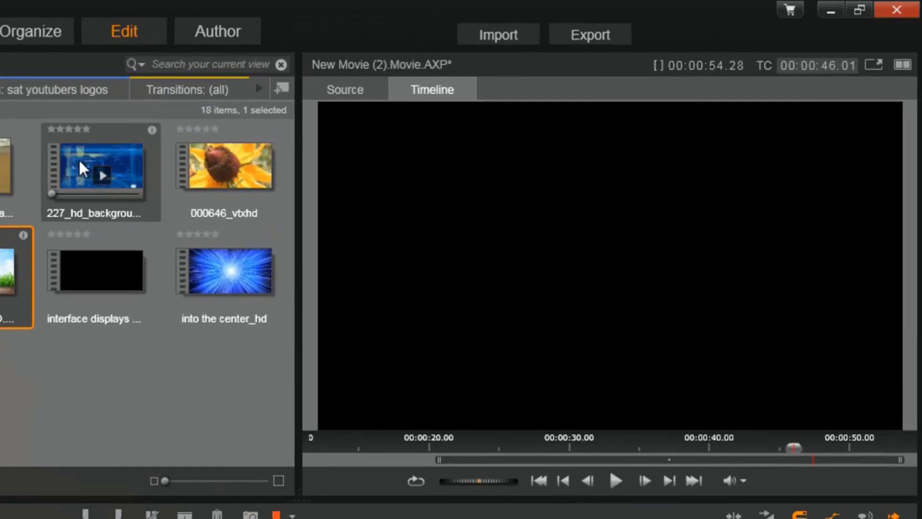
Preview the 227_hd_background2 clip beside the timeline in Dual Mode, and scrub the movie to 00:00:28.23 and 00:00:36.05.
left_click(54, 166)
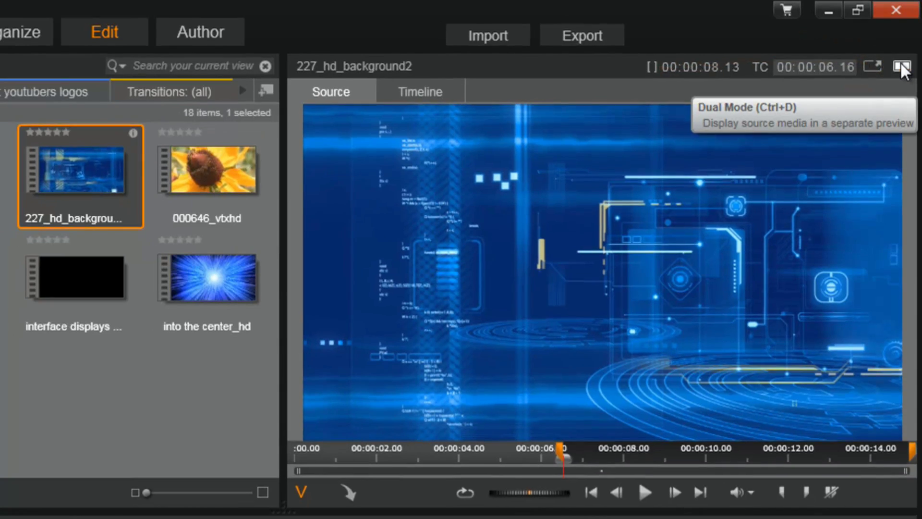
left_click(901, 67)
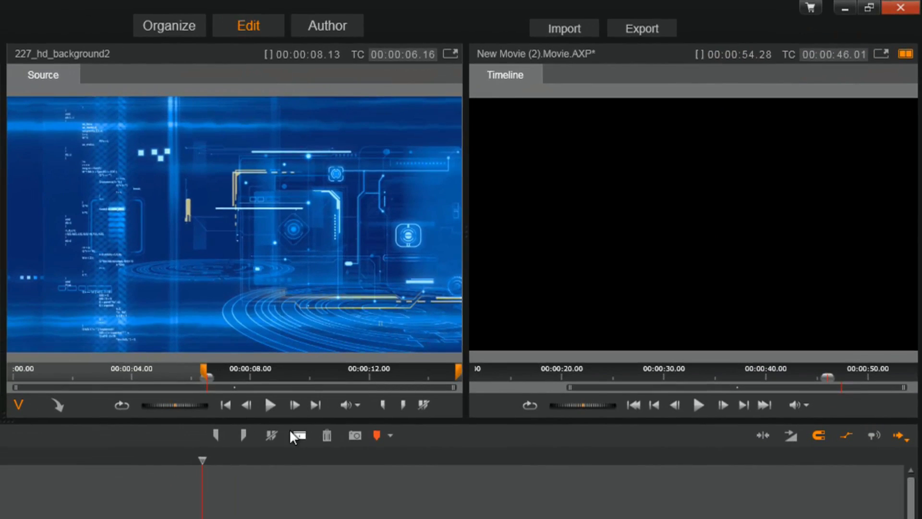
left_click(203, 460)
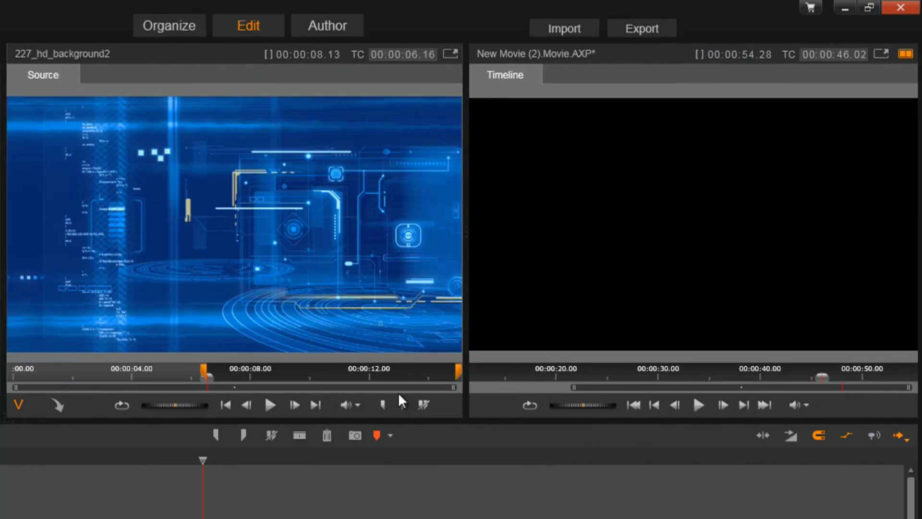
left_click_drag(203, 461, 82, 460)
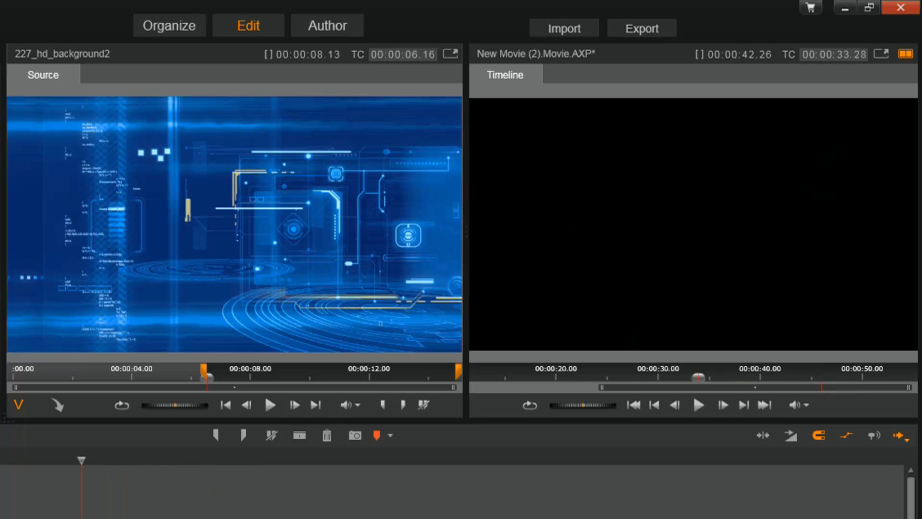
left_click(30, 458)
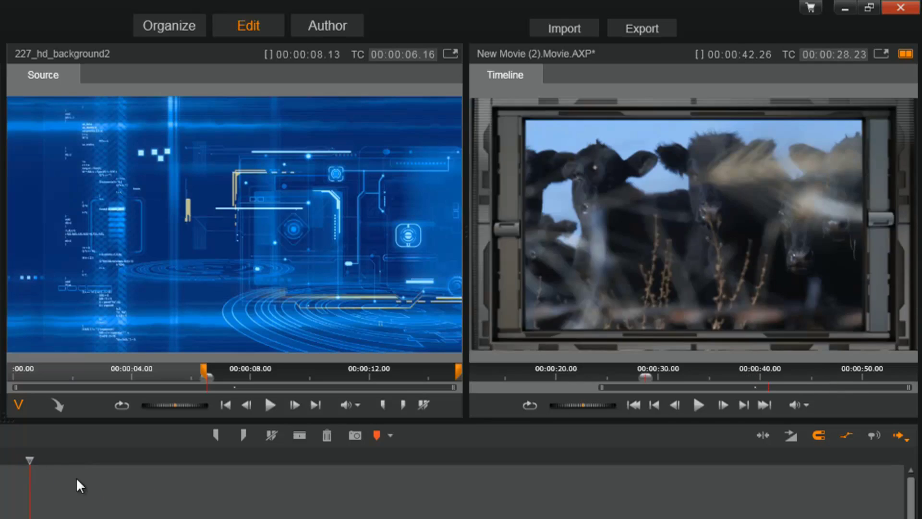
left_click(103, 460)
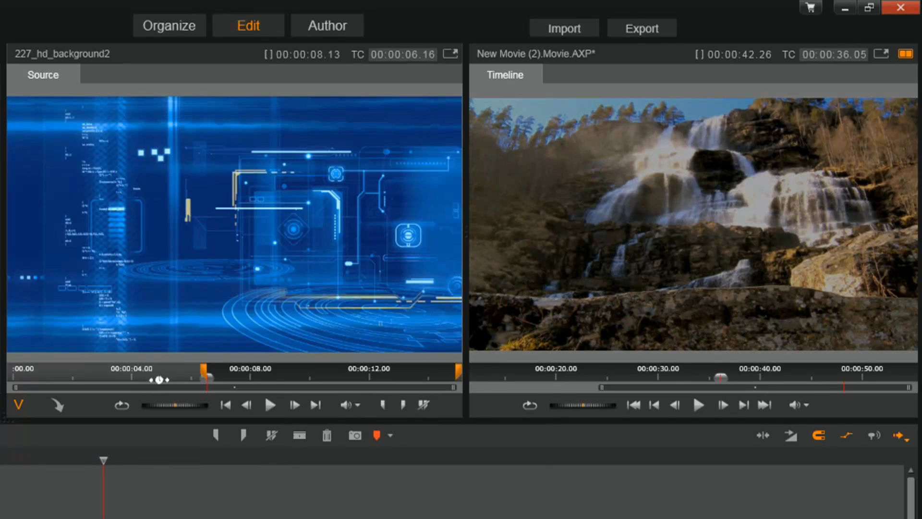
Trim the 227_hd_background2 source clip to start at 00:00:02.20 and end at 00:00:09.08.
left_click_drag(203, 368, 53, 366)
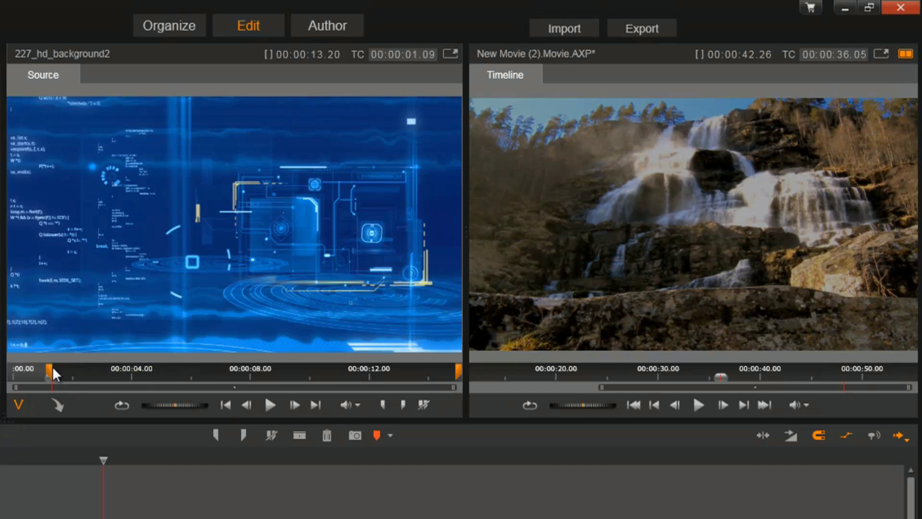
left_click(458, 370)
mouse_move(457, 370)
left_mouse_down()
mouse_move(275, 366)
mouse_move(290, 370)
left_mouse_up()
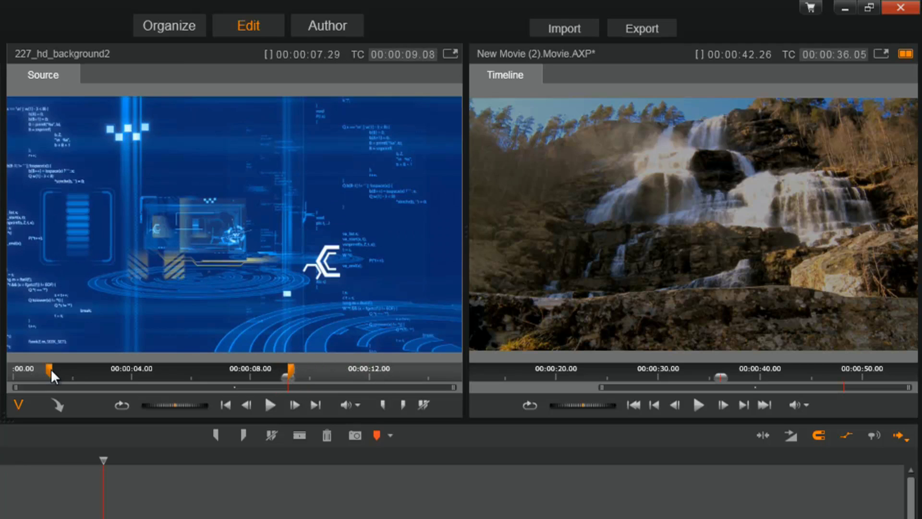
left_click_drag(51, 368, 92, 376)
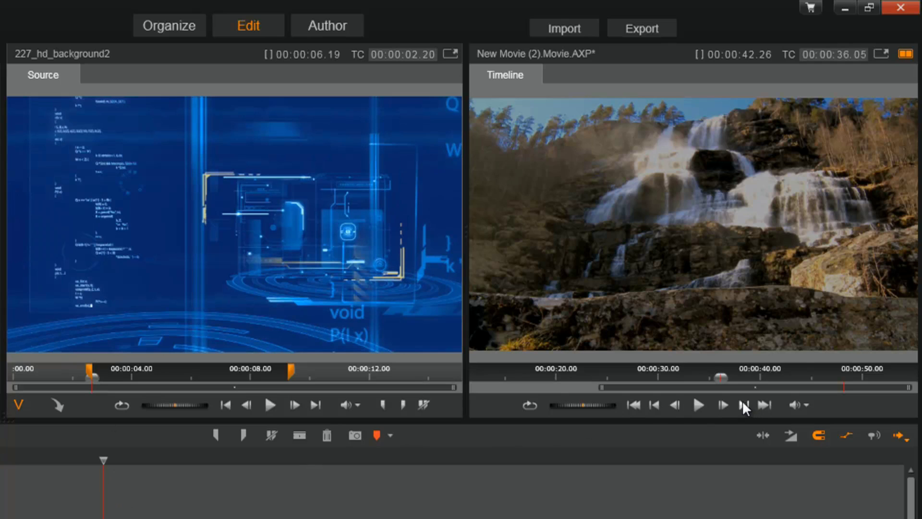
Insert the trimmed 227_hd_background2 clip on A/V Track (2) at 00:00:34.00, between the cow and waterfall clips, and turn off Dual Mode.
left_click(745, 405)
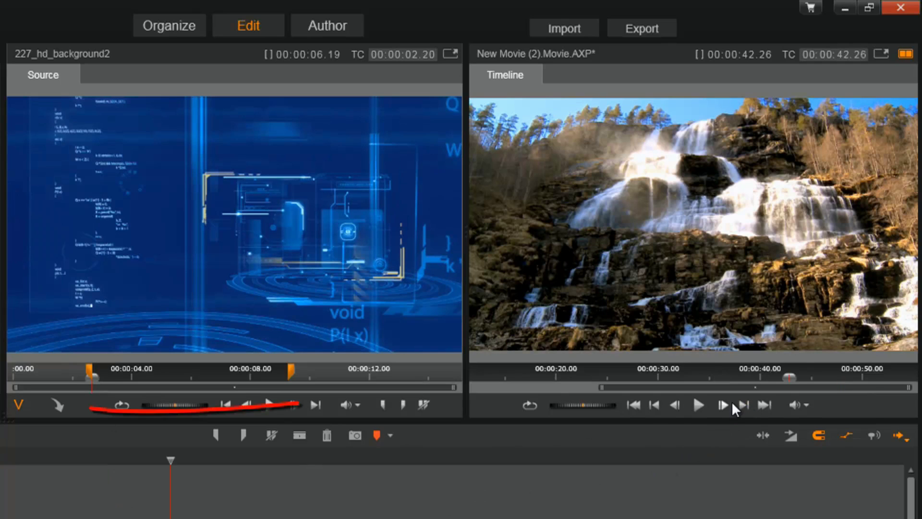
left_click(653, 405)
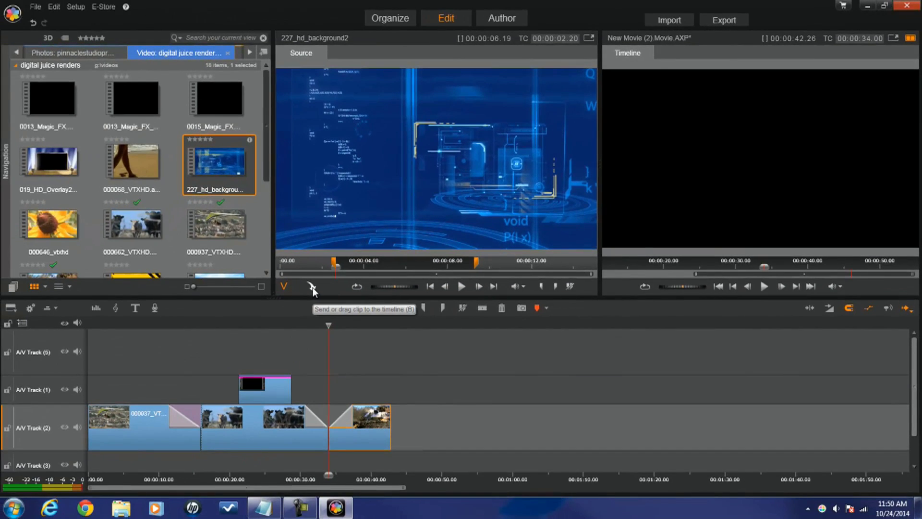
left_click(312, 288)
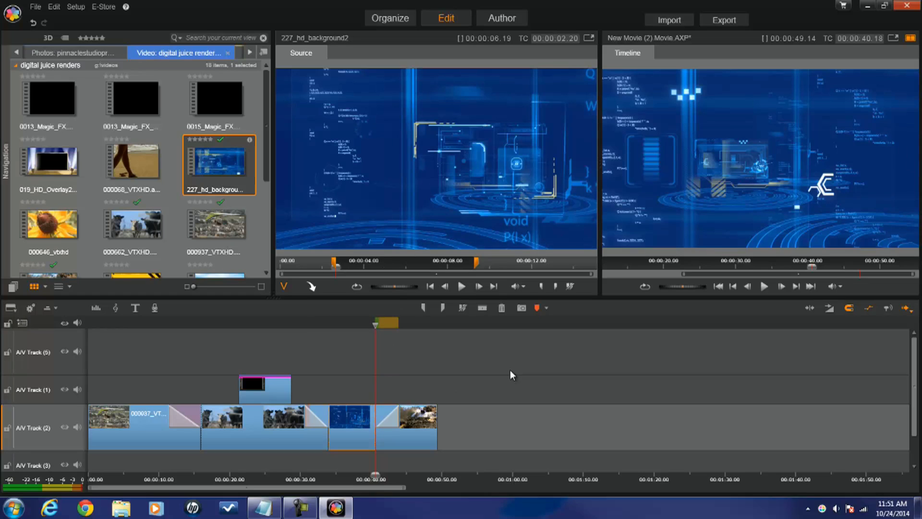
left_click(911, 38)
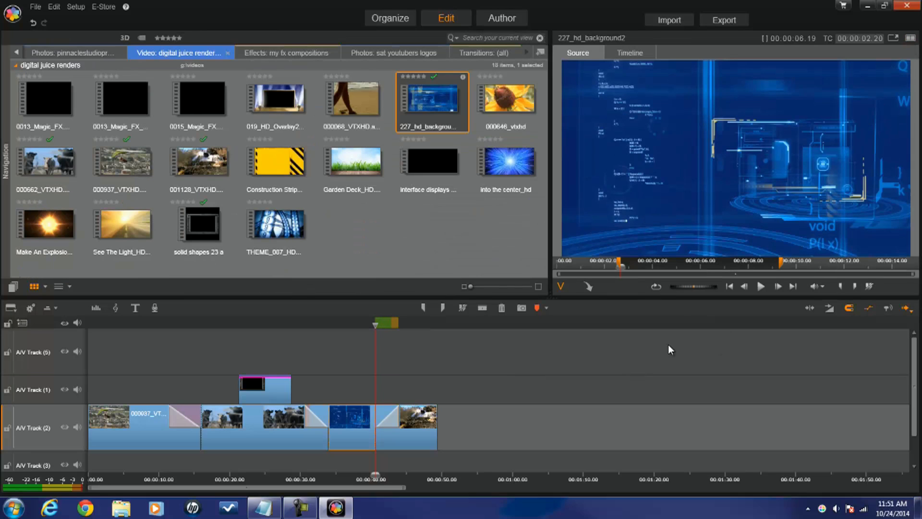